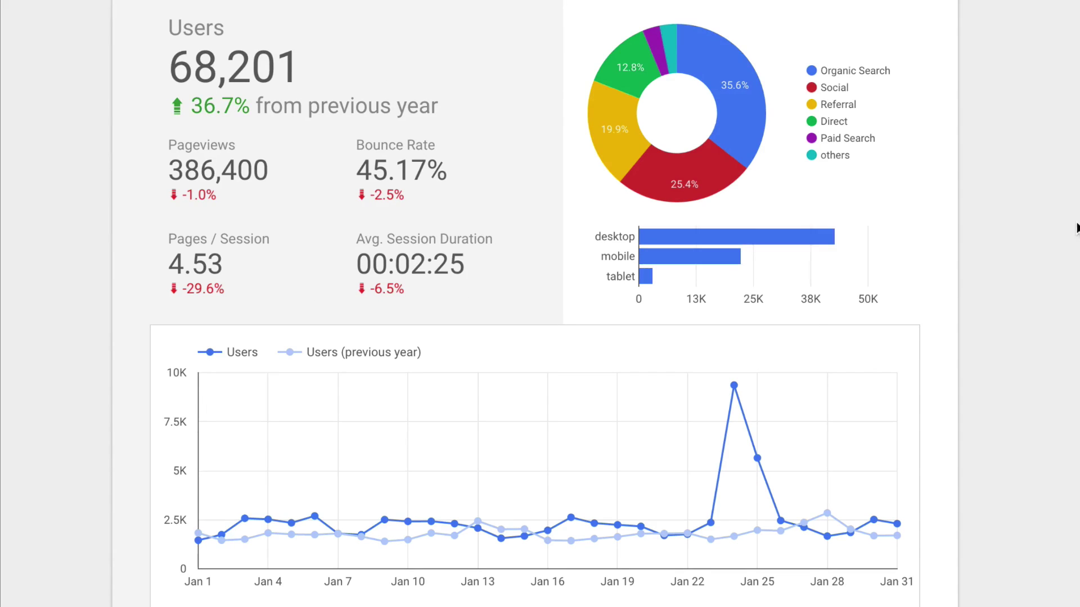
Look through the Audience Overview report's charts and page table, and view its date range options without changing them
scroll(1076, 228, down, 4)
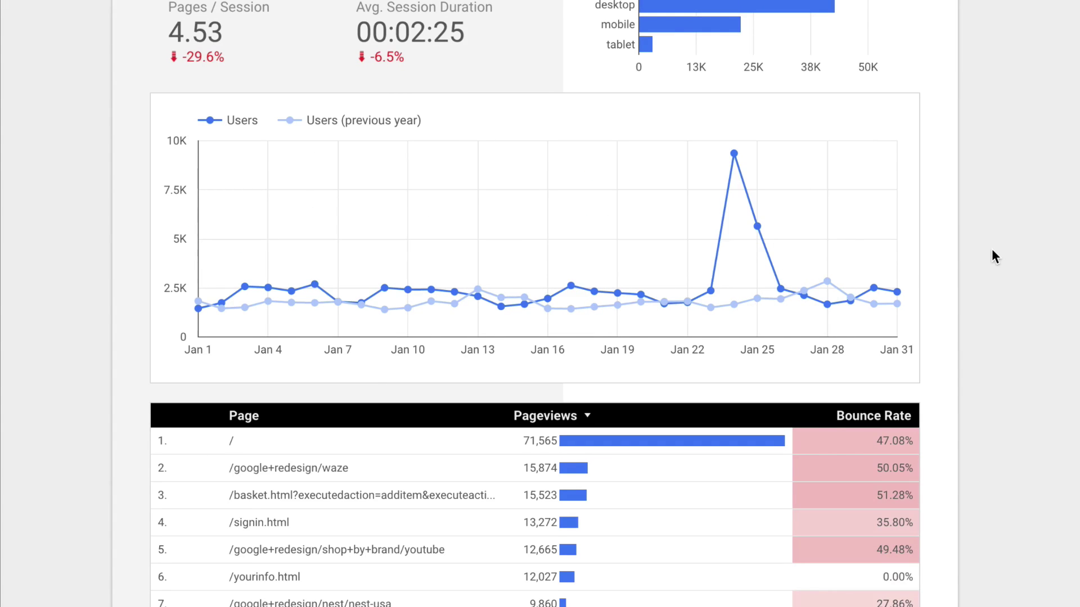
scroll(992, 256, down, 4)
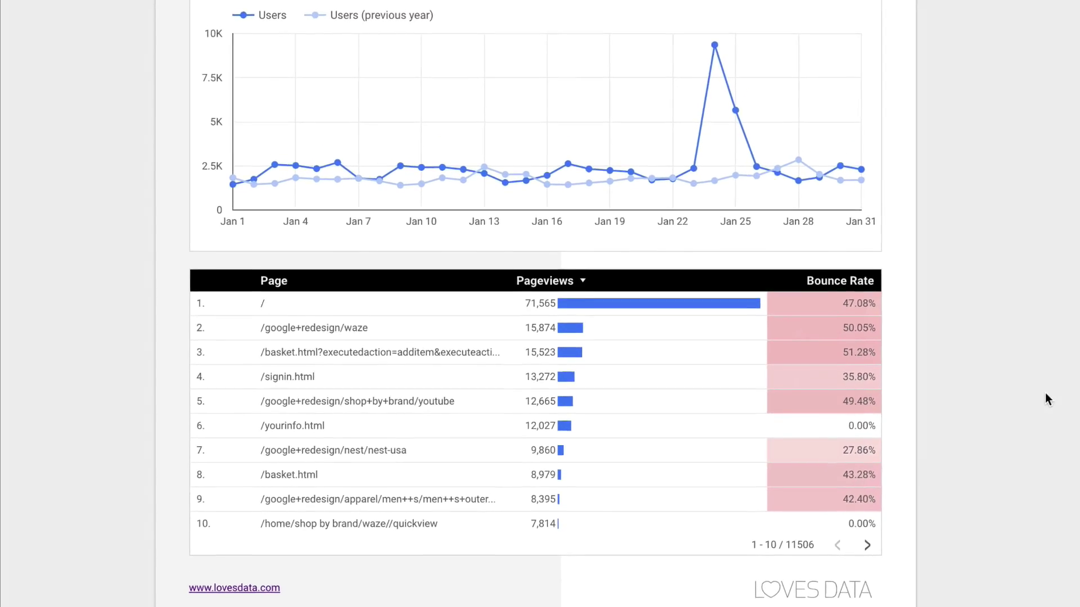
scroll(1007, 417, up, 8)
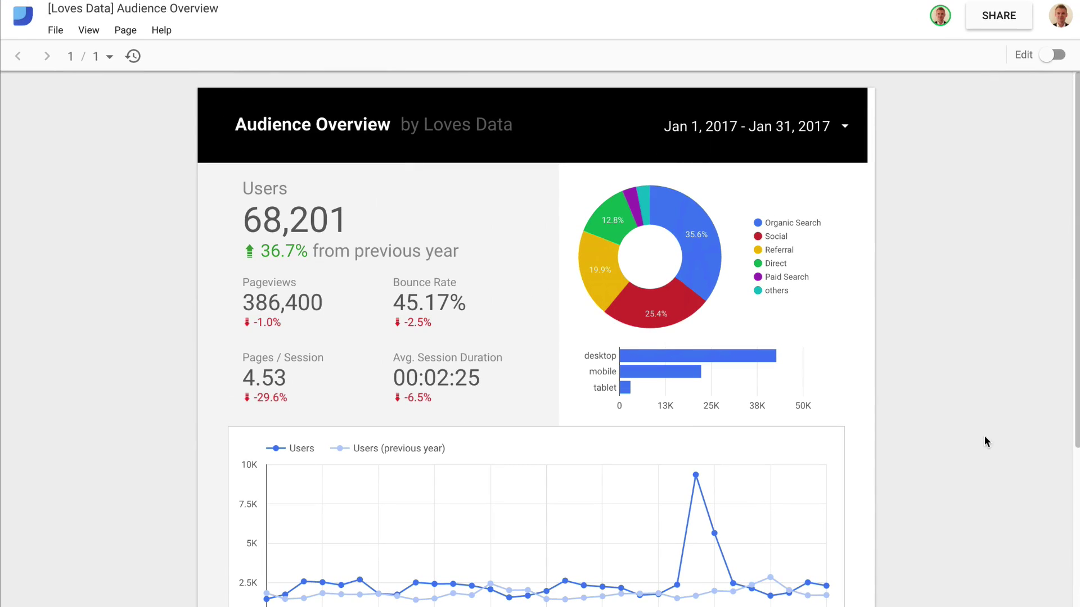
click(827, 126)
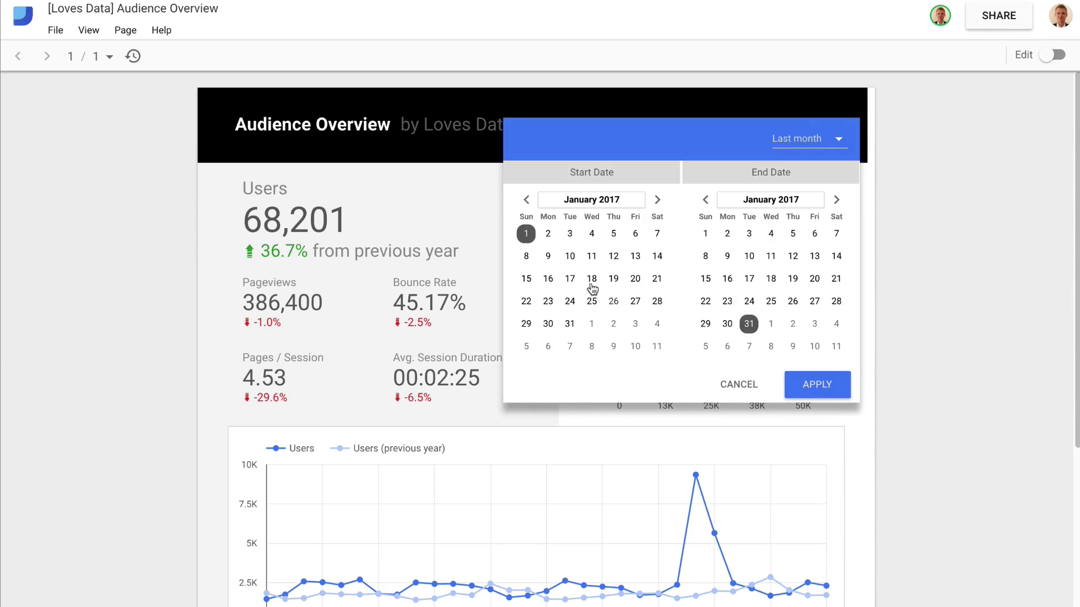
click(899, 135)
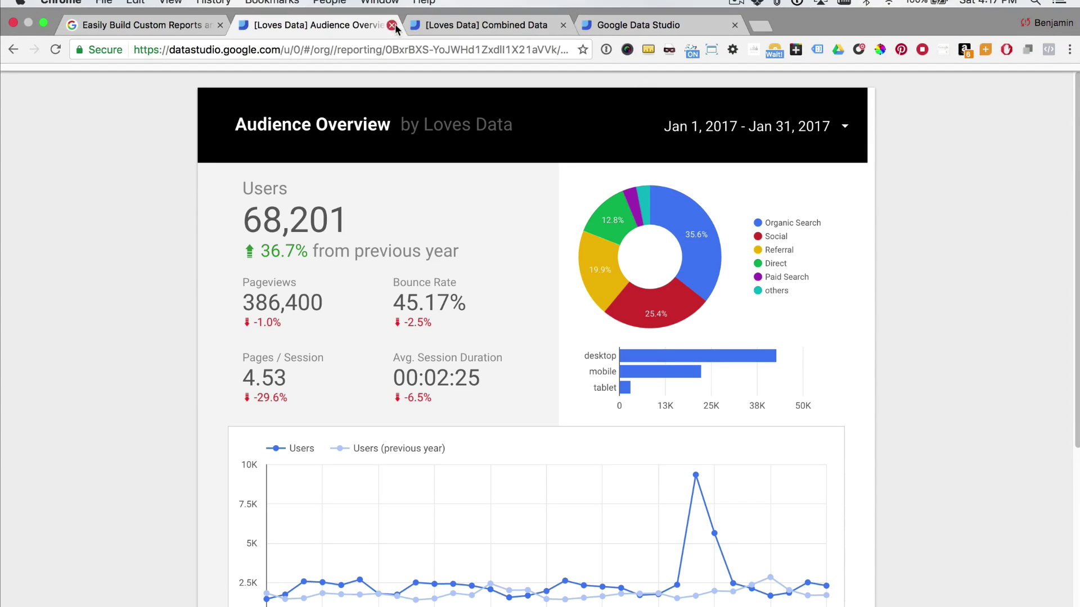
Switch to the [Loves Data] Combined Data report and examine its sessions line chart and stacked data set chart
click(493, 26)
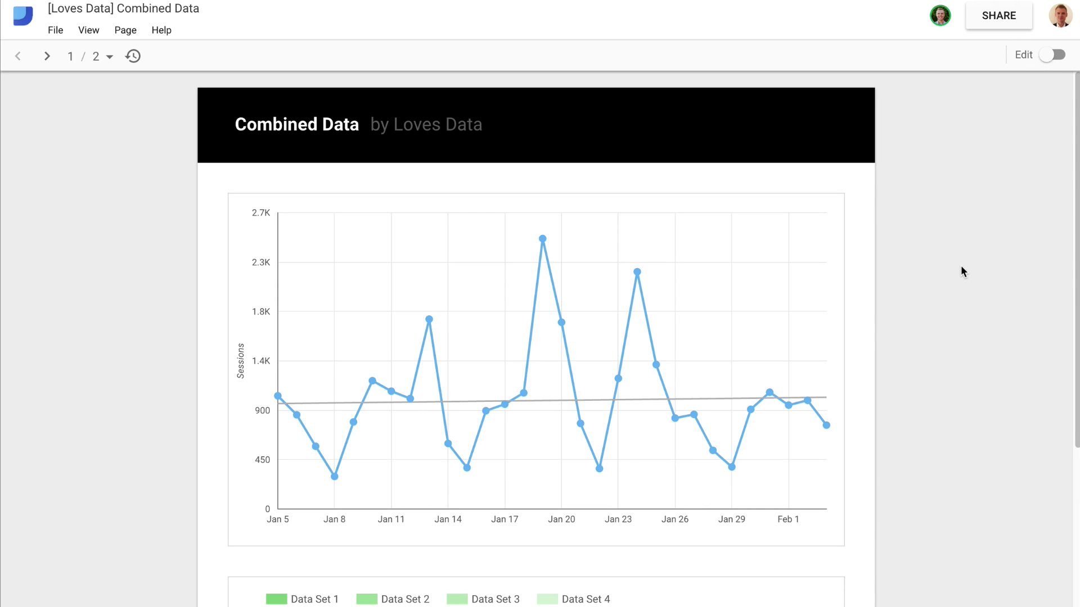
scroll(960, 265, down, 1)
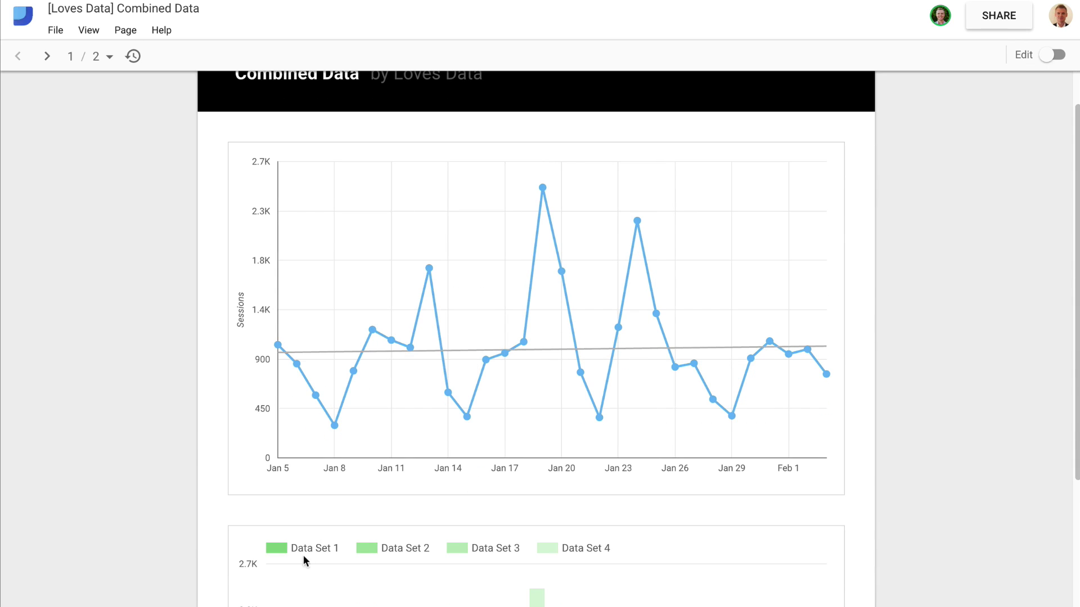
scroll(950, 409, down, 5)
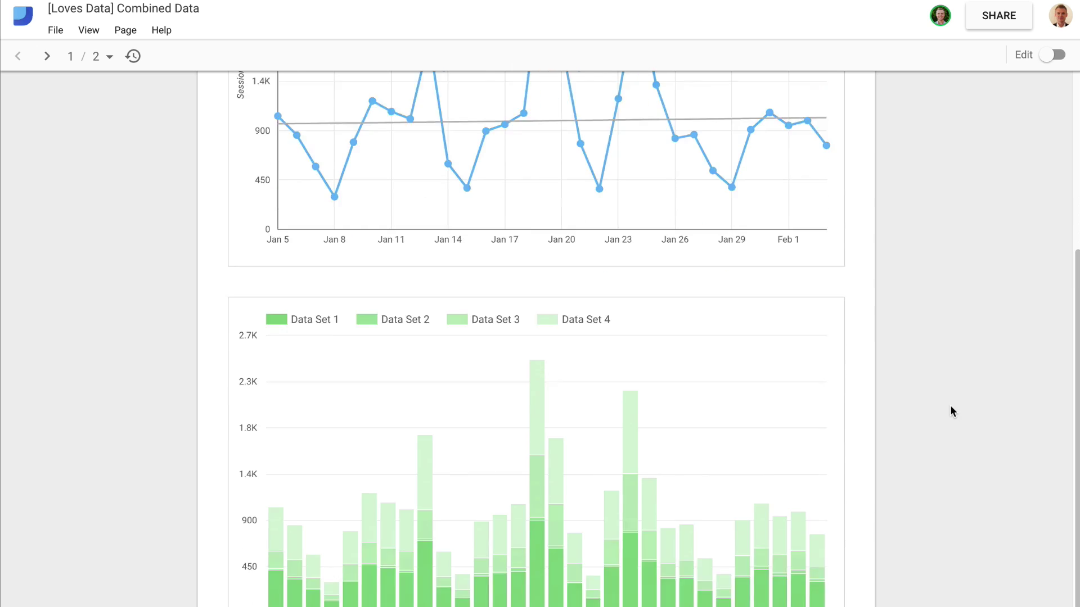
scroll(978, 392, up, 6)
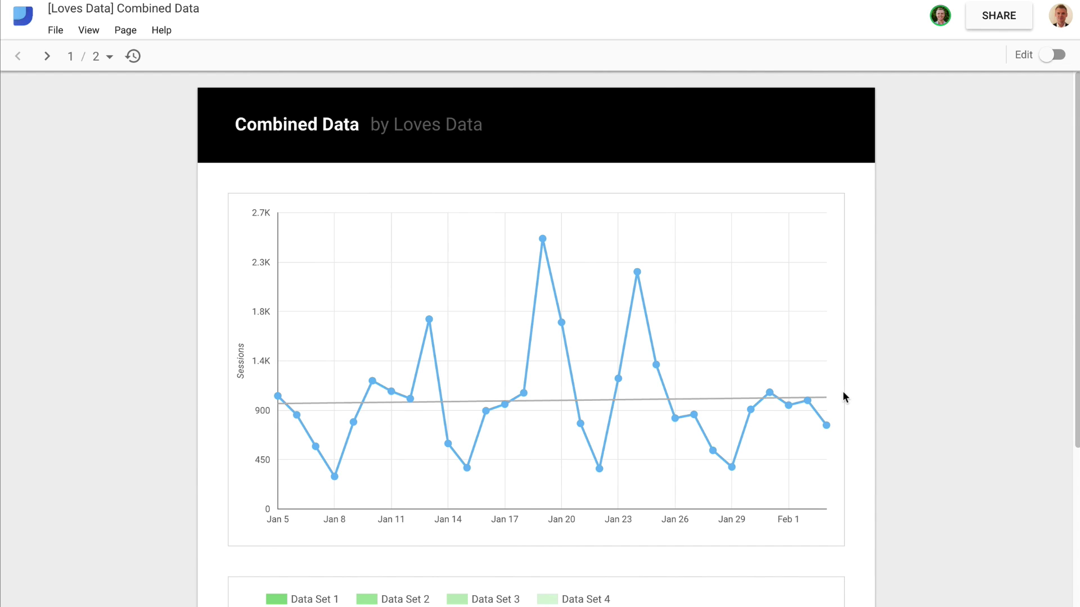
scroll(842, 397, down, 1)
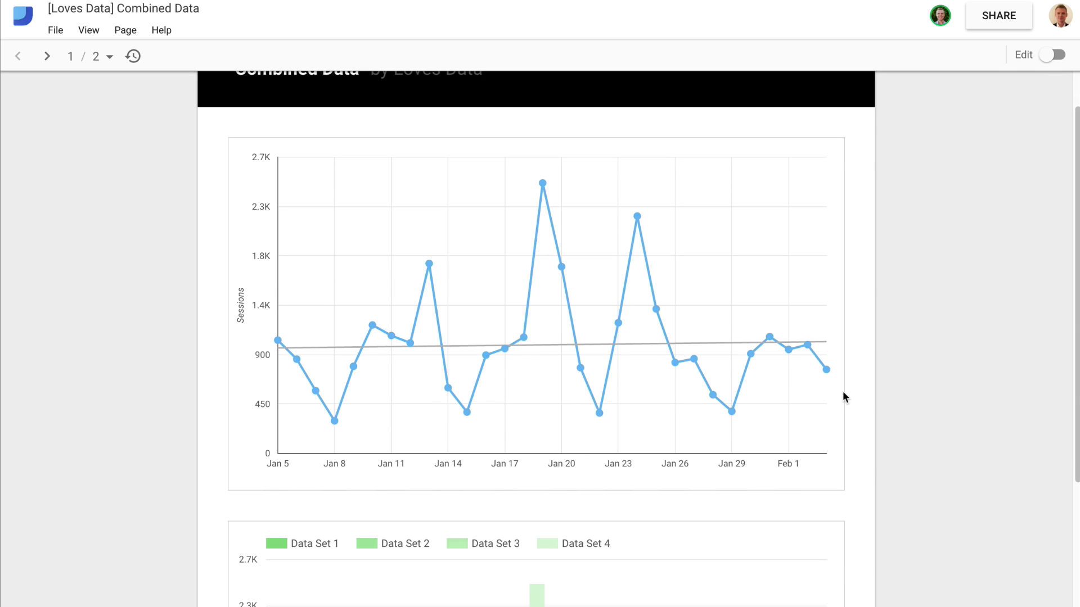
scroll(843, 392, up, 2)
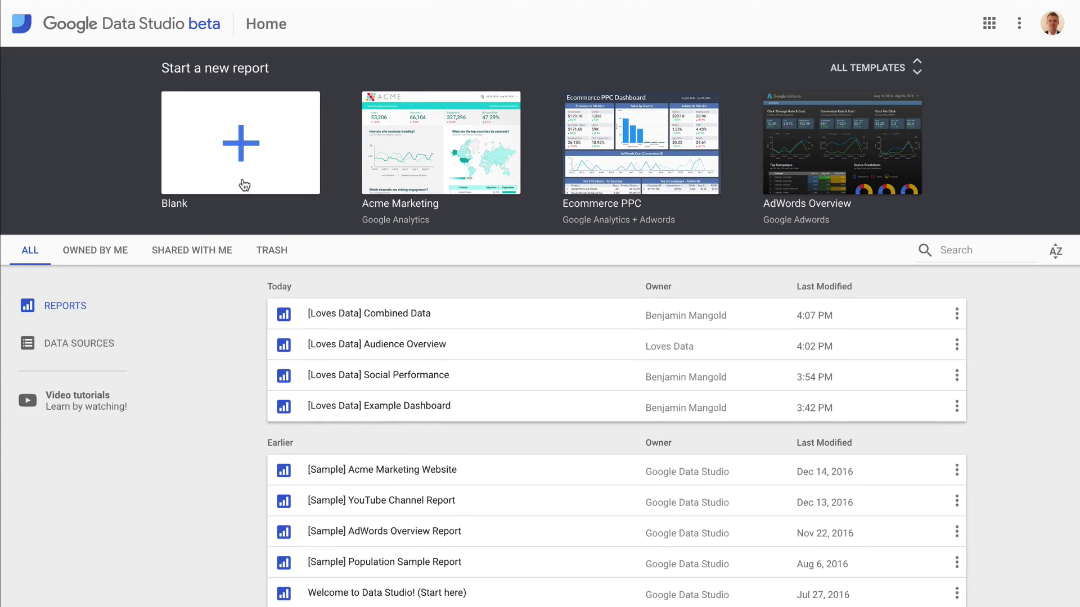
Create a blank report and add [Sample] Google Analytics Data as its data source
click(243, 156)
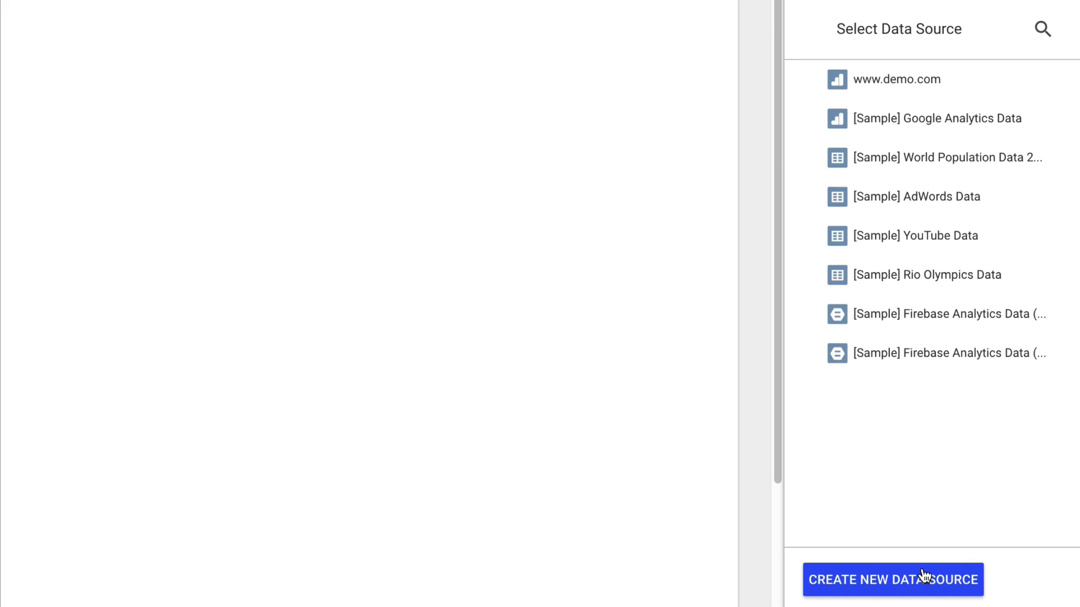
click(1019, 121)
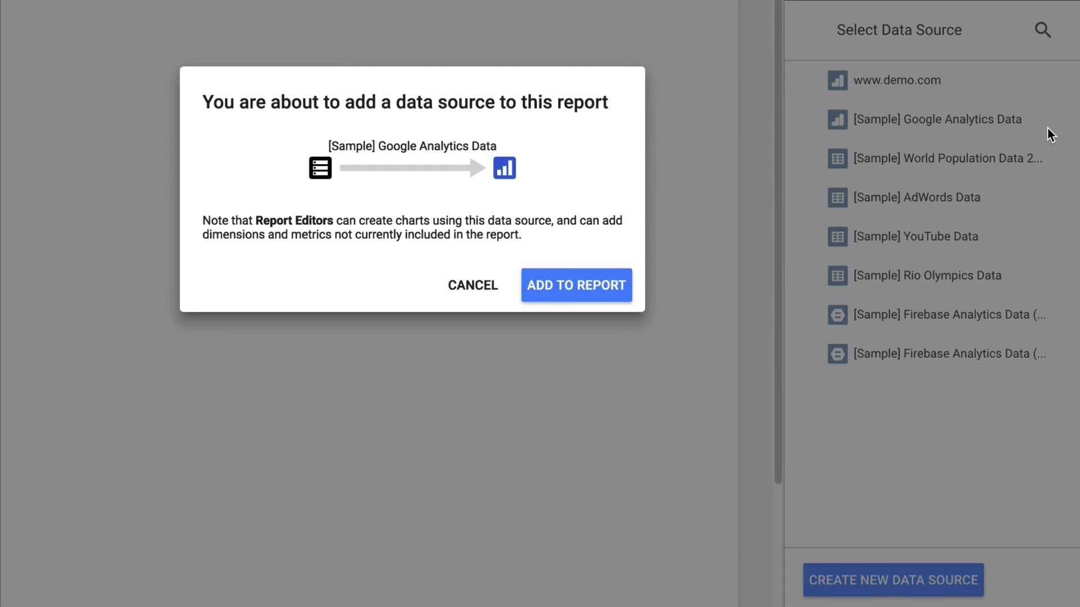
click(582, 292)
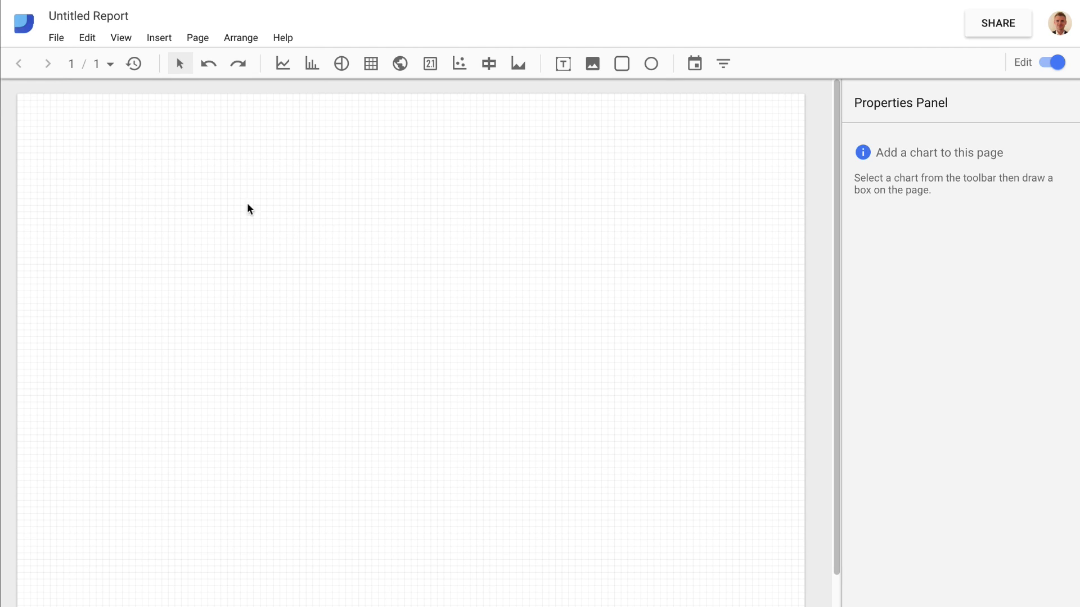
Set the report's page layout to portrait orientation in the report and theme settings
click(56, 39)
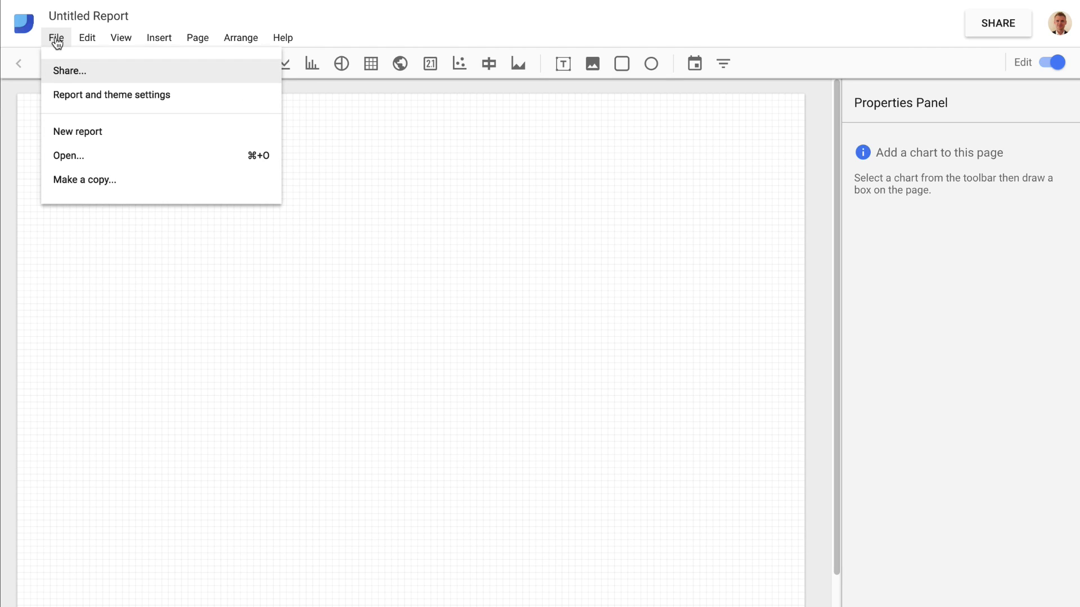
click(64, 97)
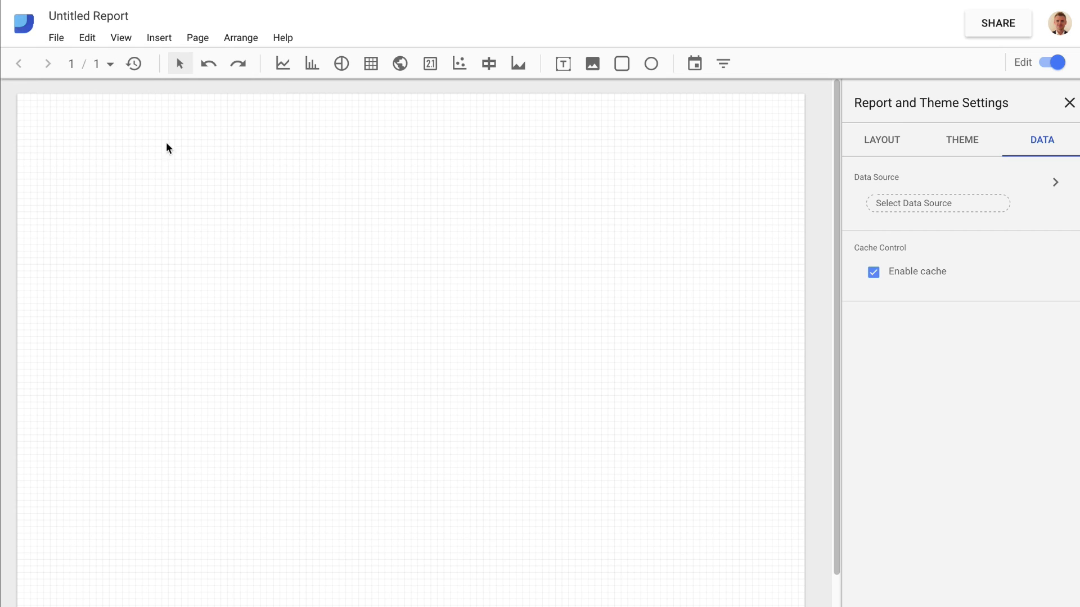
click(890, 147)
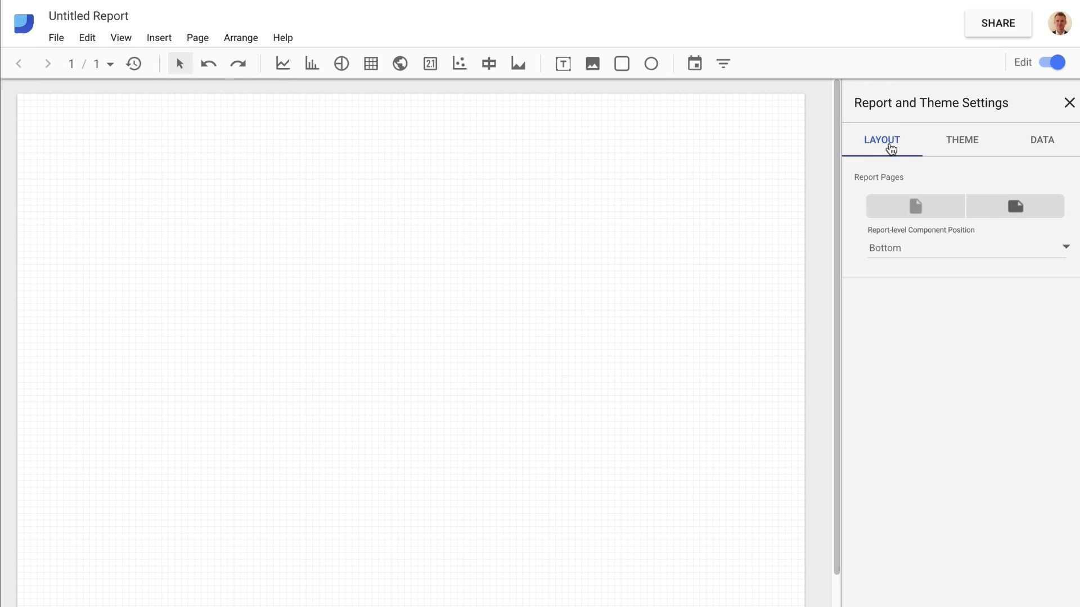
click(915, 206)
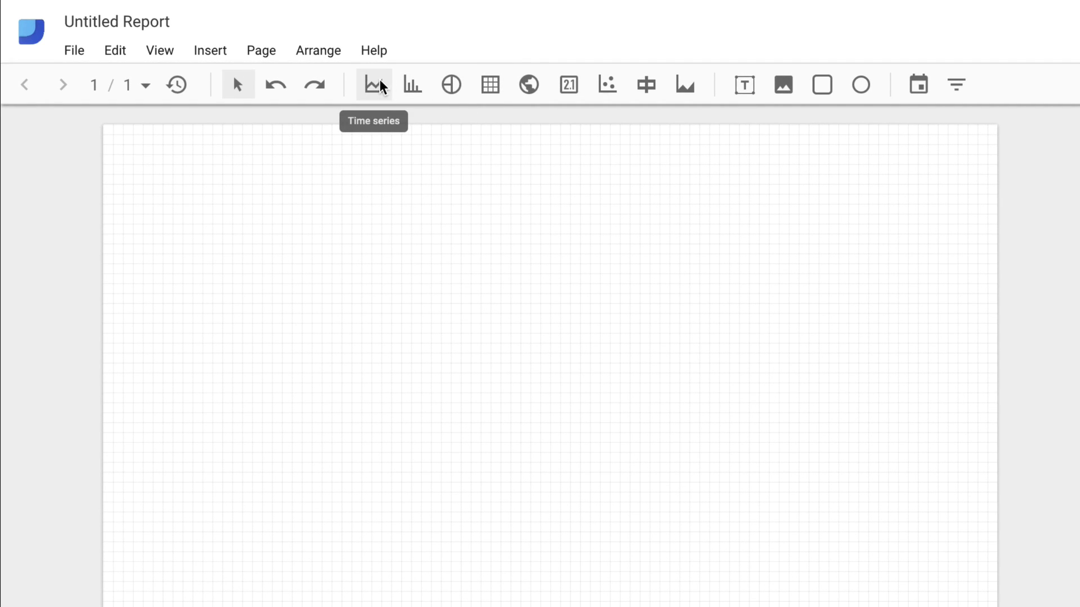
Draw a scorecard near the upper-left corner of the report page
click(216, 53)
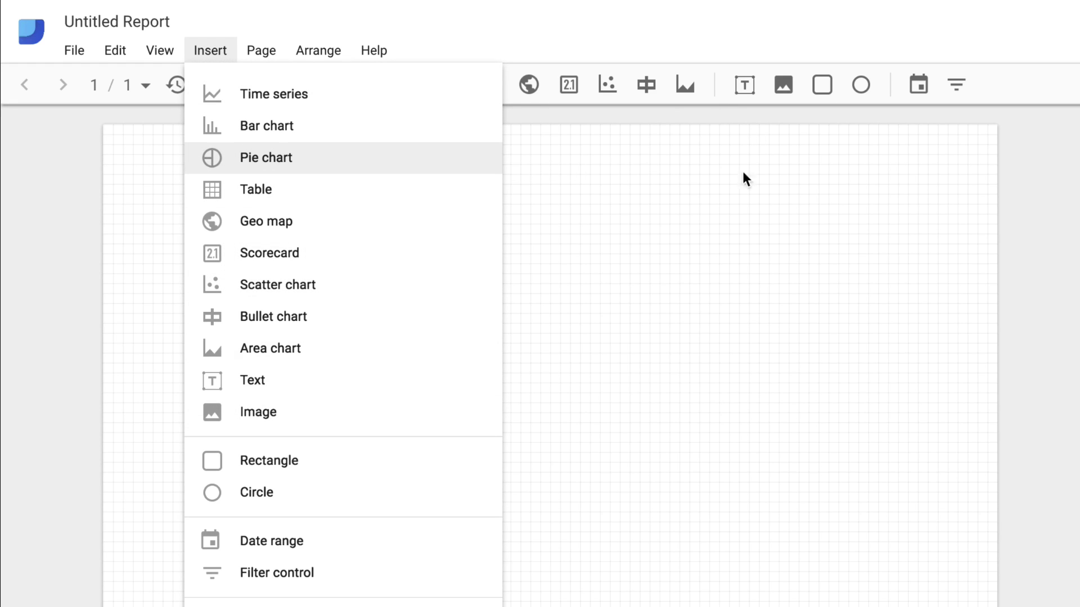
click(723, 239)
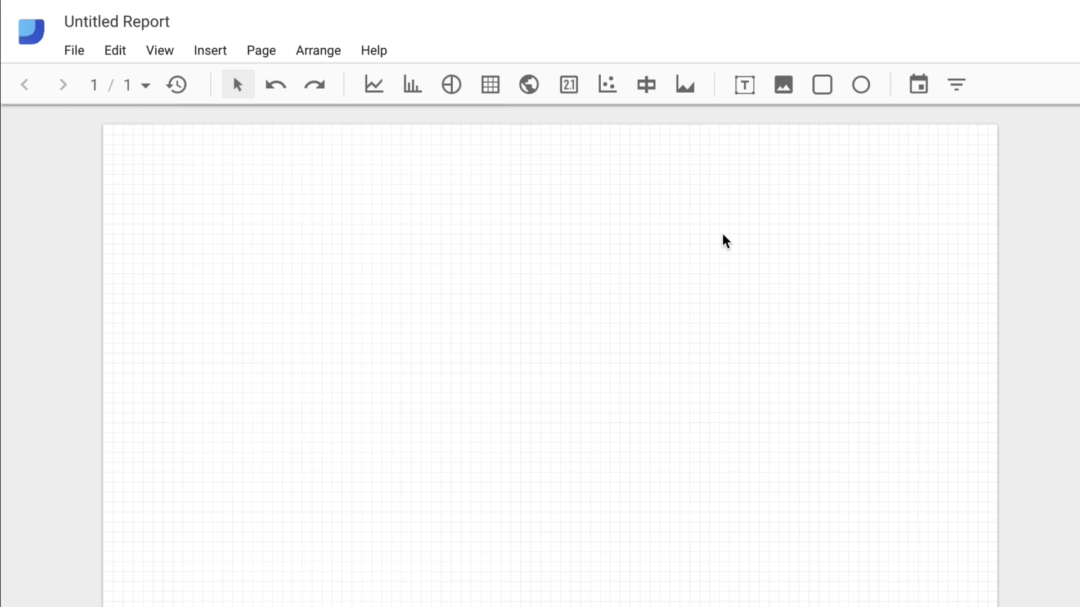
click(569, 85)
drag(161, 177, 489, 313)
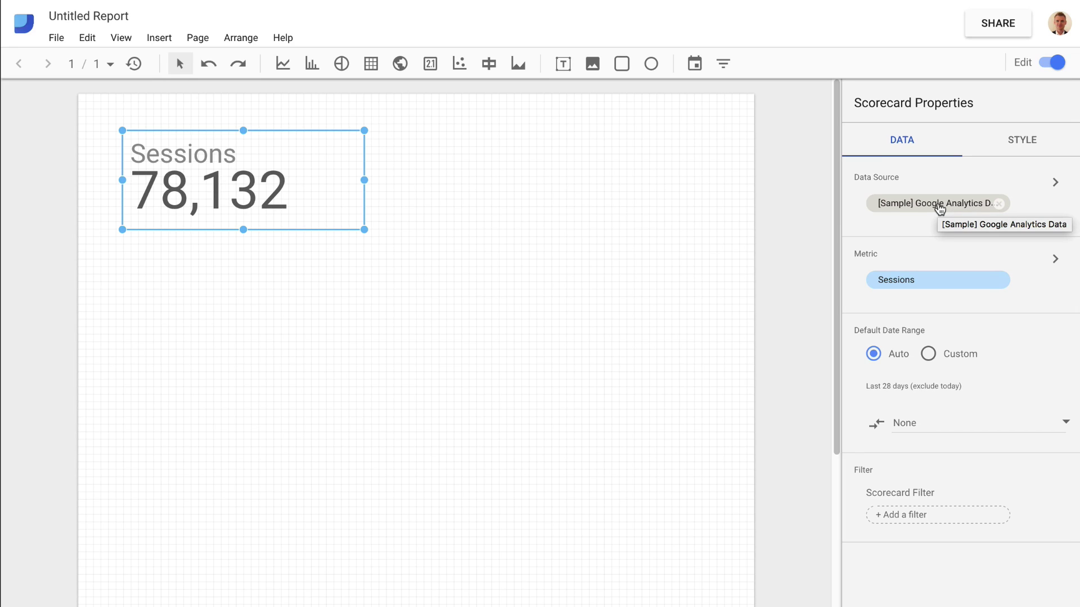
Search the metrics for "users" and set the scorecard's metric to Users
click(950, 285)
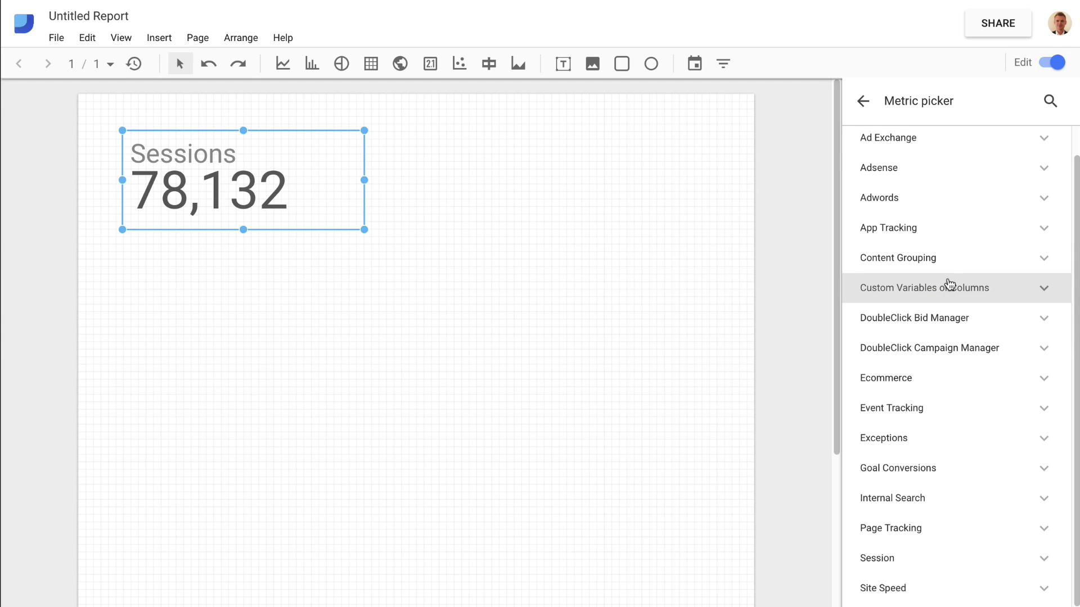
scroll(945, 274, down, 2)
scroll(946, 275, up, 3)
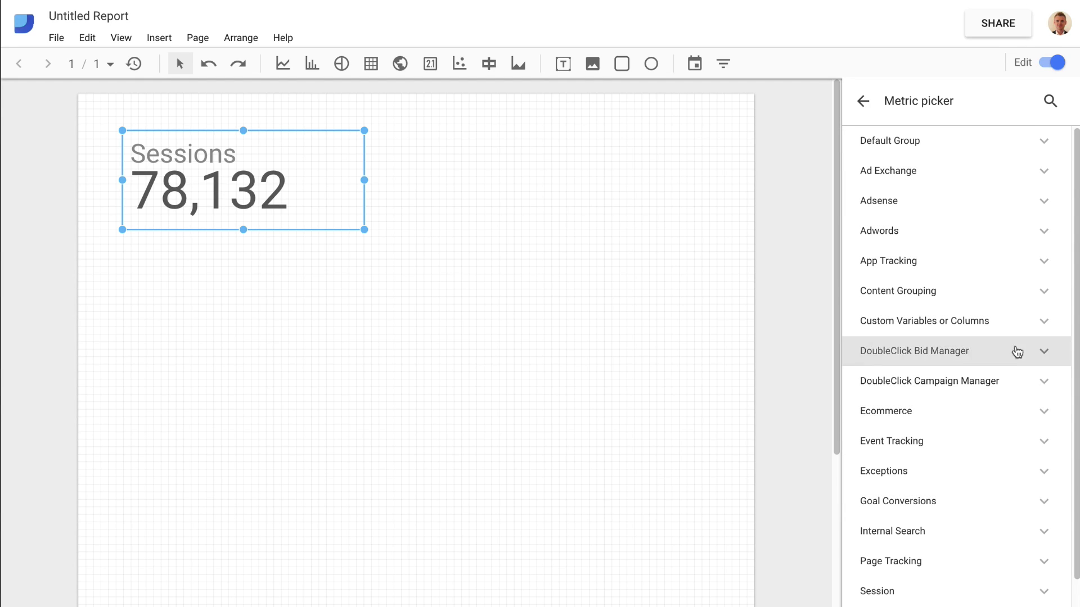
click(1050, 103)
text(users)
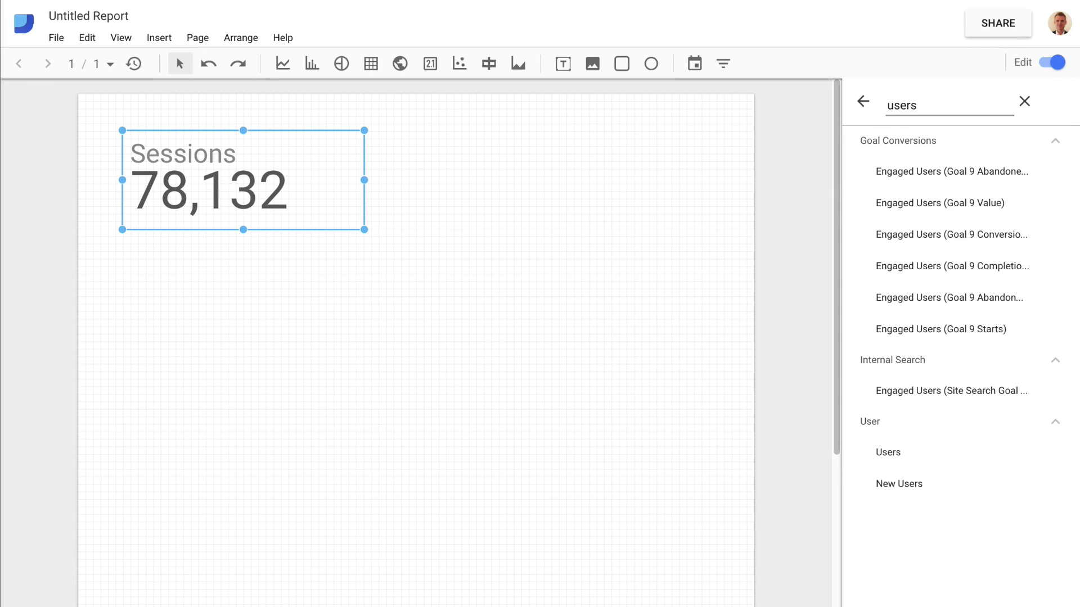
click(952, 460)
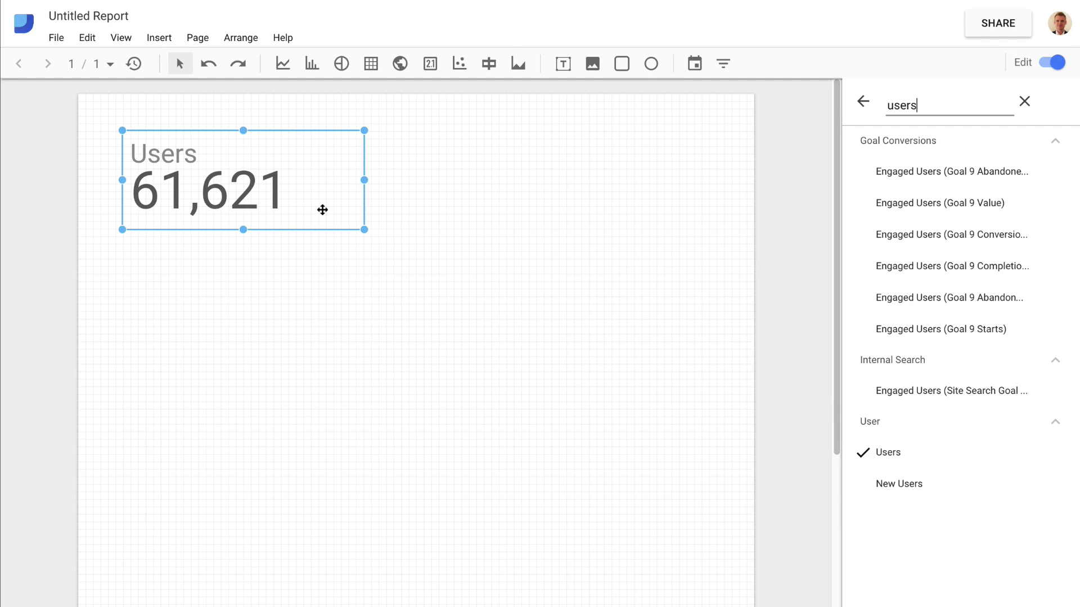
click(865, 103)
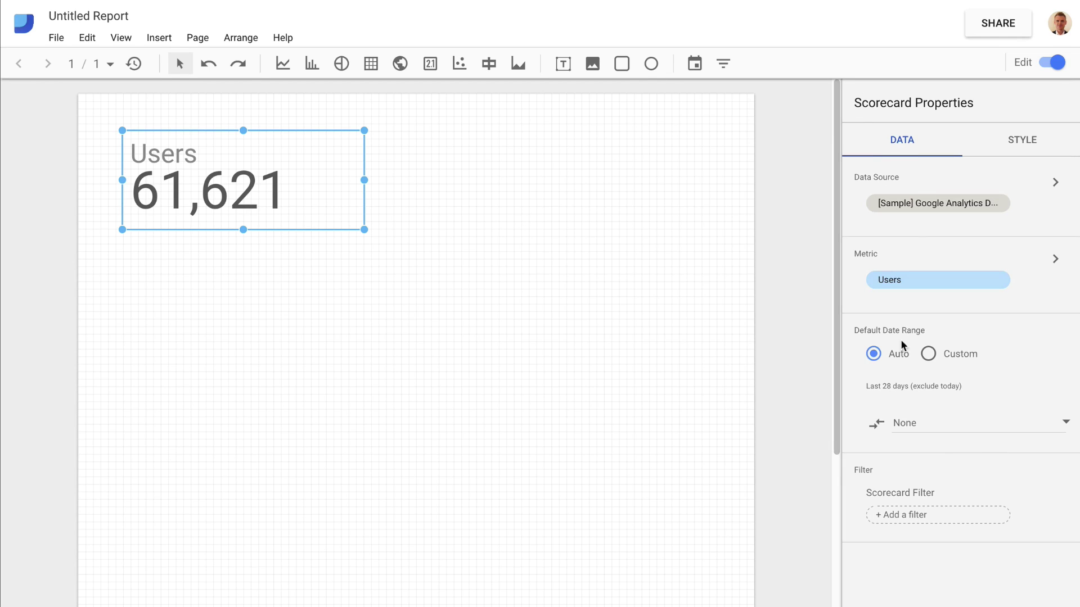
Compare the Users scorecard with the previous year and show its comparison label
click(930, 430)
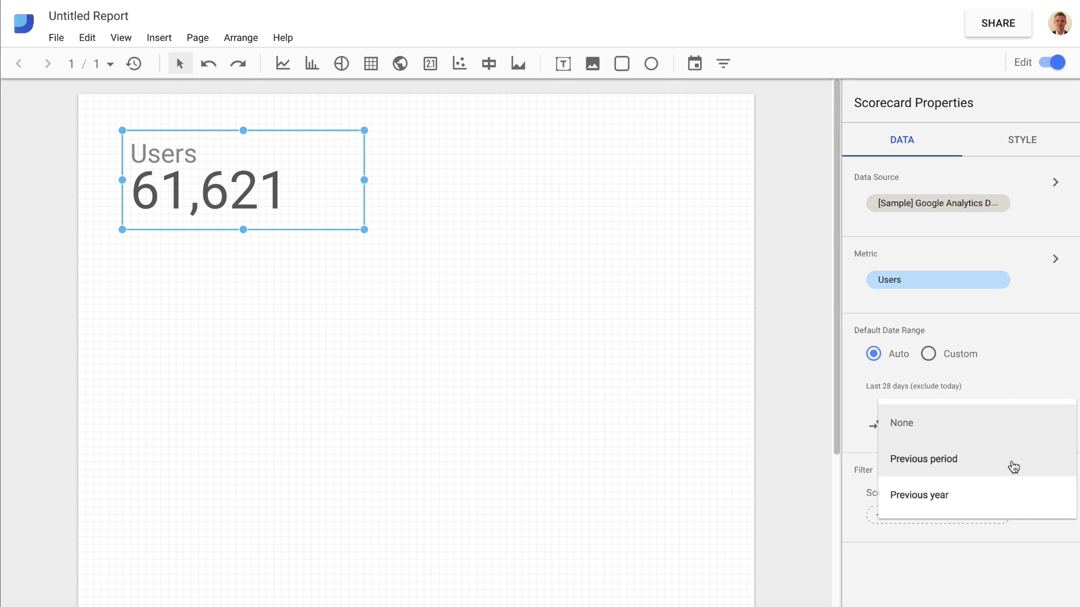
click(989, 499)
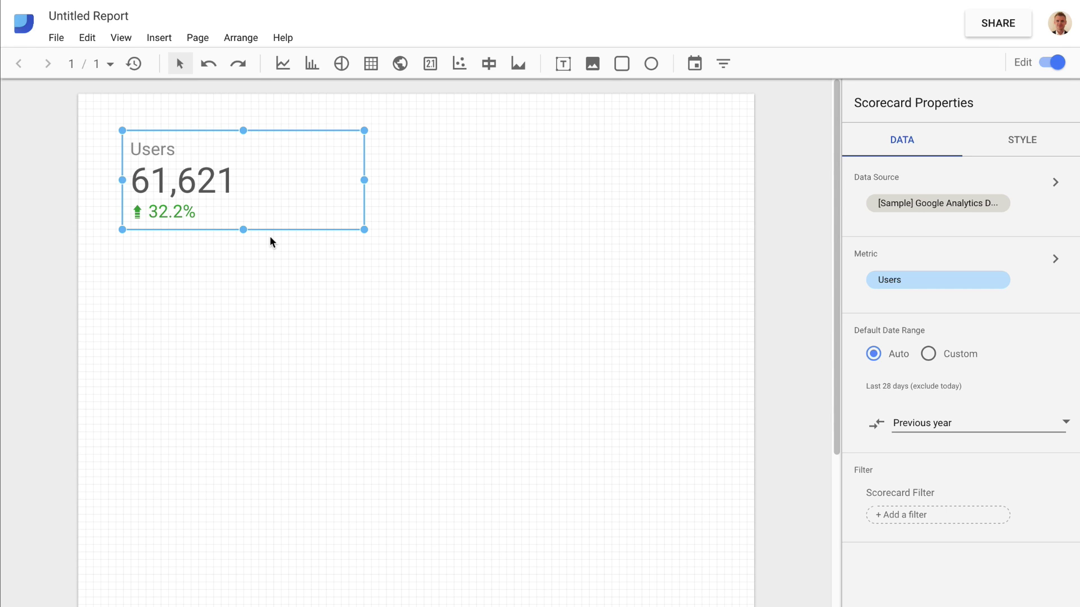
click(1022, 147)
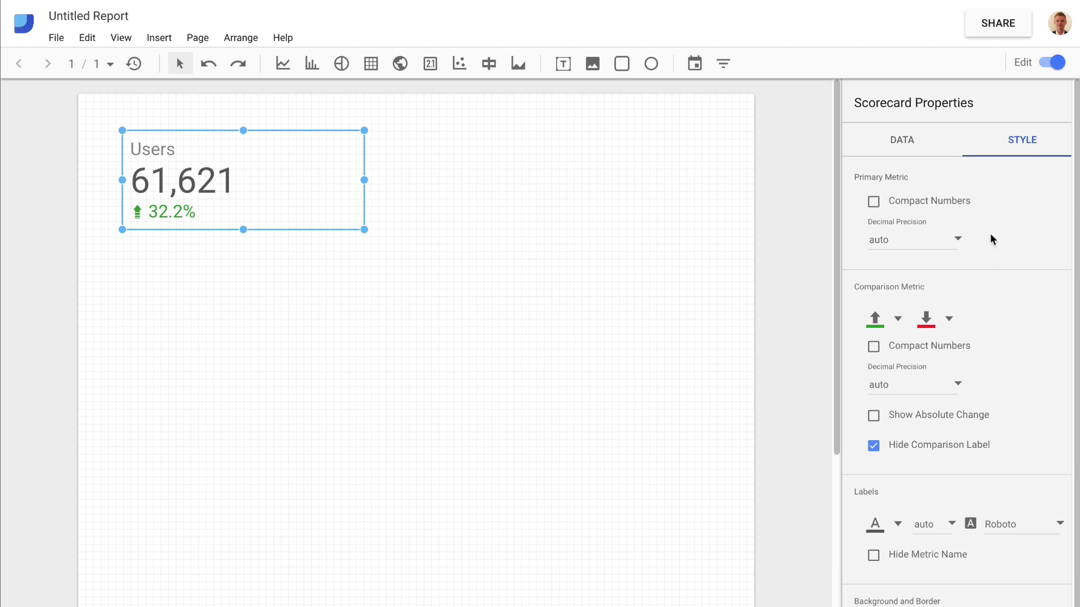
click(873, 446)
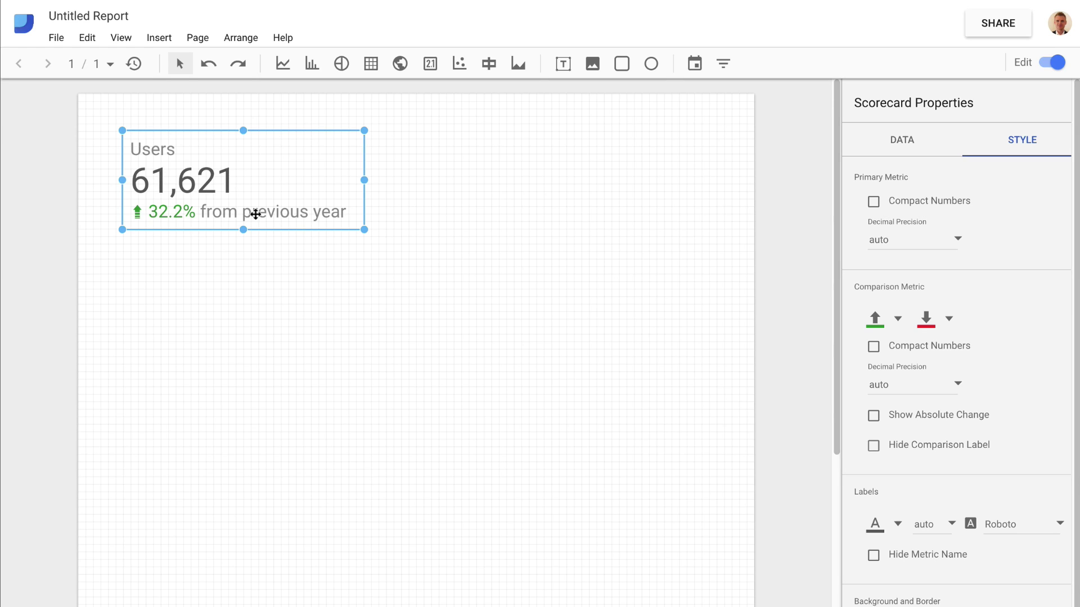
Shrink the Users scorecard slightly and move it a little lower on the page
drag(364, 229, 344, 215)
drag(265, 196, 273, 217)
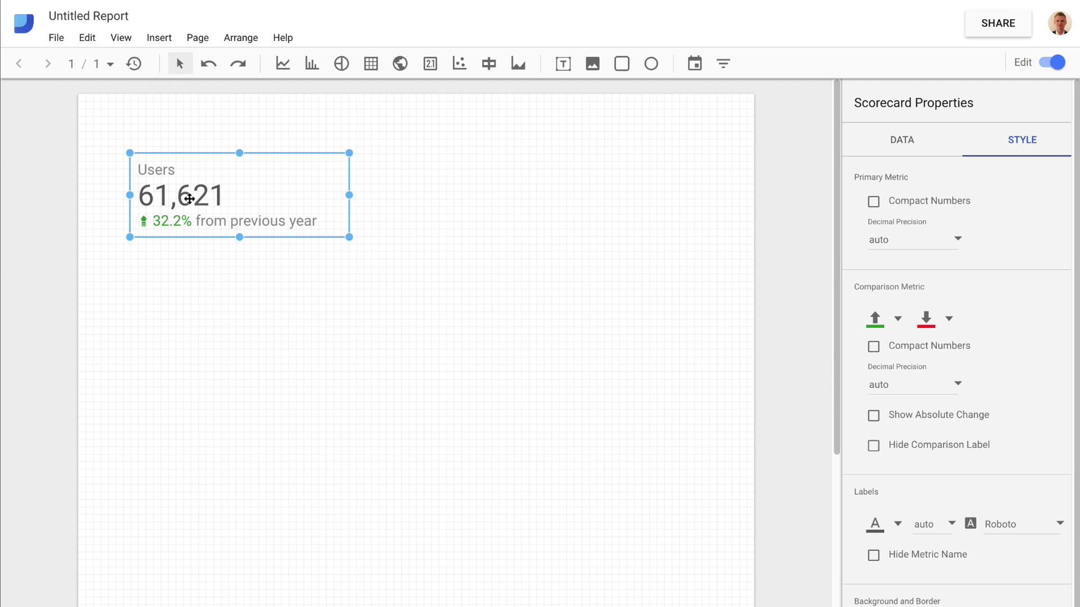
Copy and paste the Users scorecard, and place the duplicate directly below the original
click(87, 37)
click(122, 163)
click(85, 41)
click(138, 189)
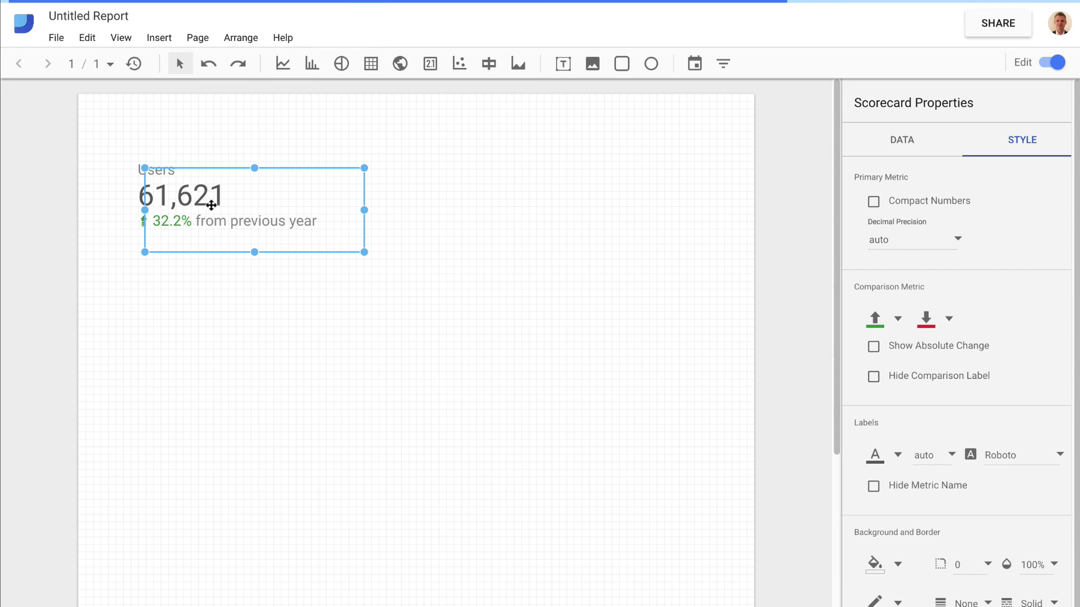
drag(211, 206, 197, 290)
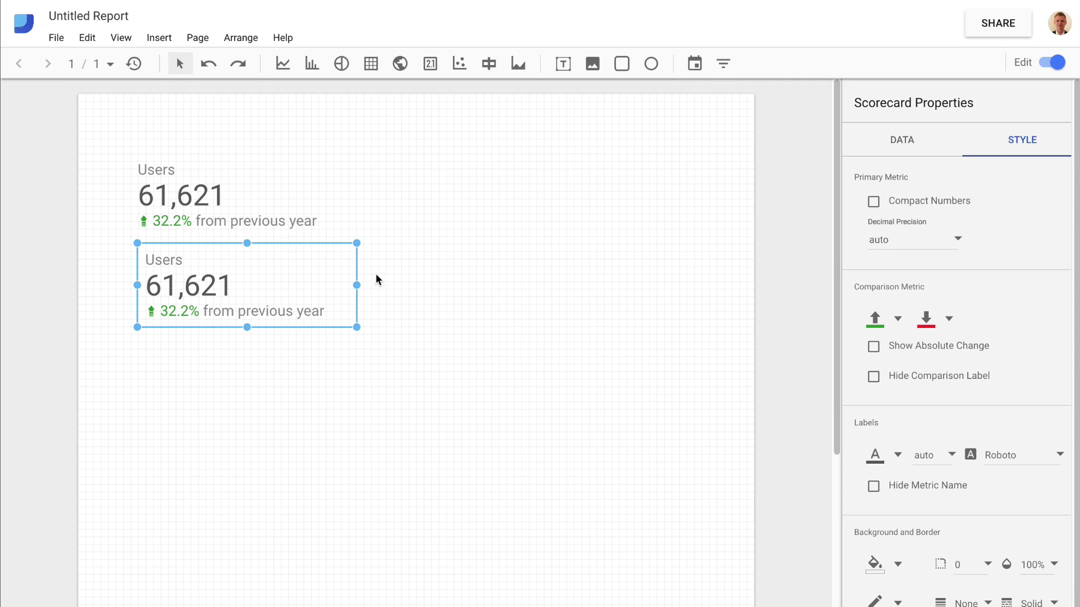
Search the metrics for "pageview", set the lower scorecard's metric to Pageviews, and shrink that scorecard
click(889, 148)
click(924, 288)
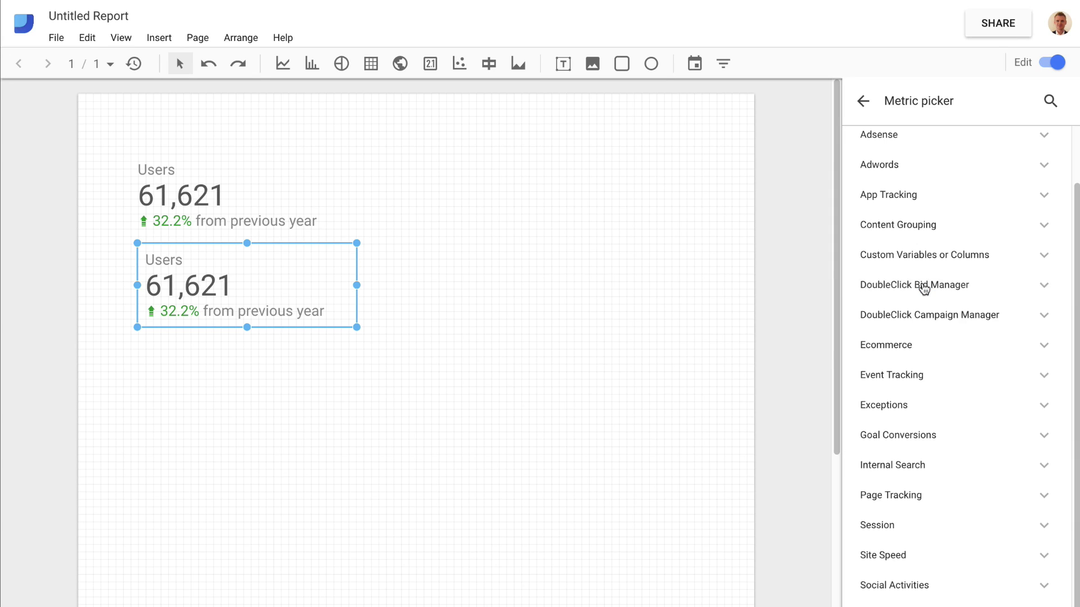
click(1050, 100)
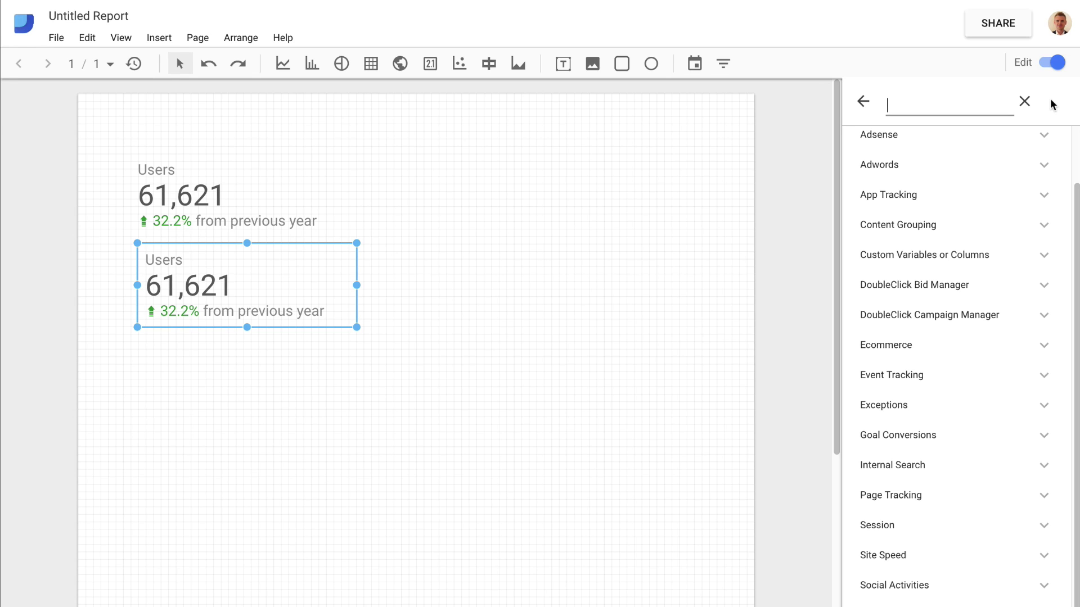
text(pageview)
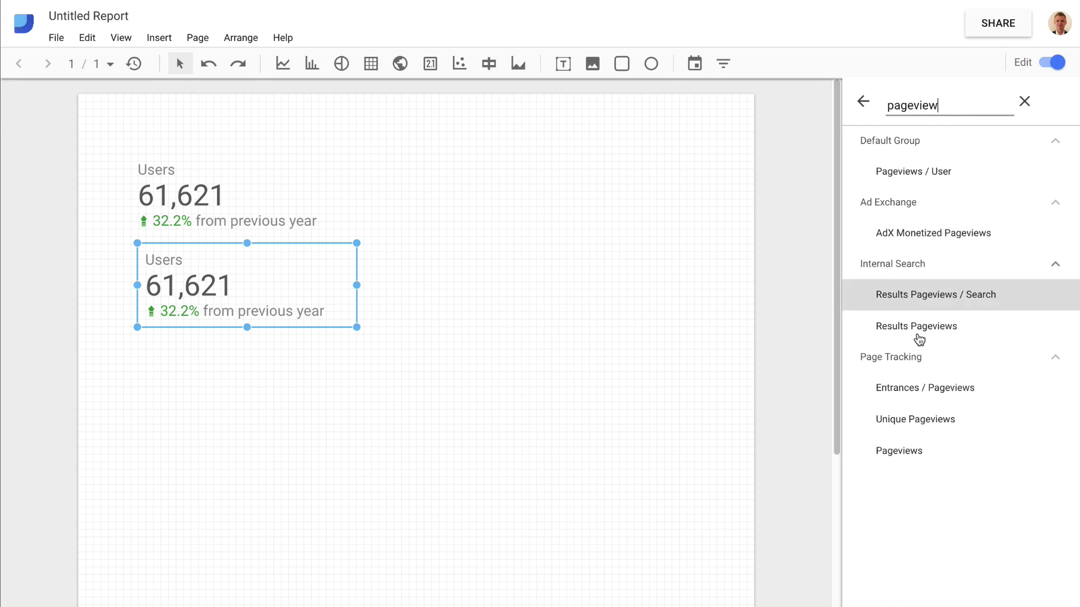
click(952, 450)
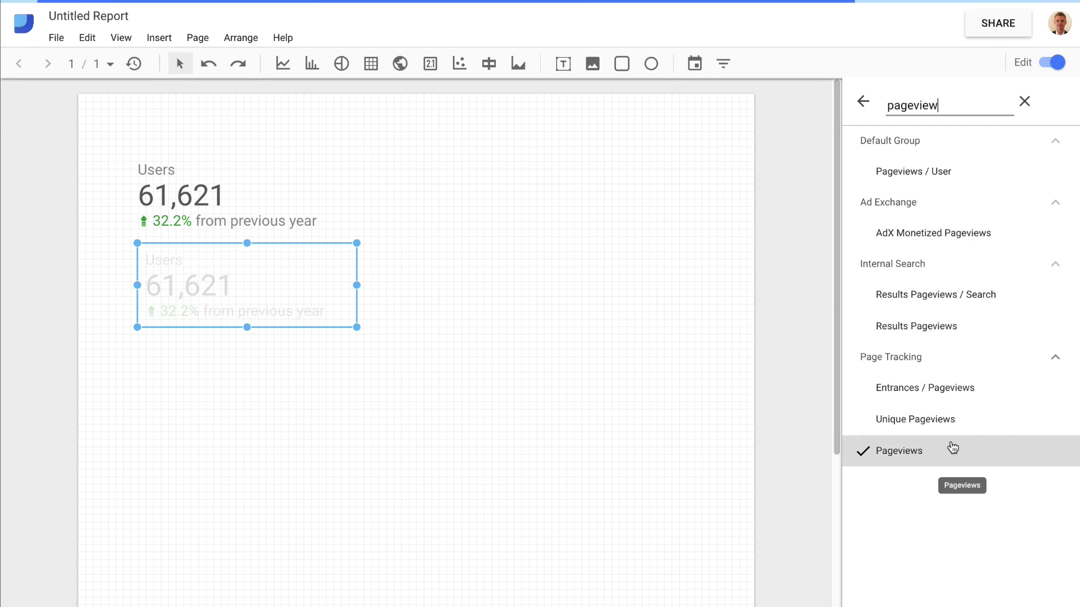
click(1025, 103)
drag(358, 327, 321, 303)
Duplicate the Pageviews scorecard, place the copy beside the original, and set the copy's metric to Bounce Rate
key(ctrl+c)
key(ctrl+v)
drag(241, 308, 300, 285)
click(955, 279)
click(1047, 102)
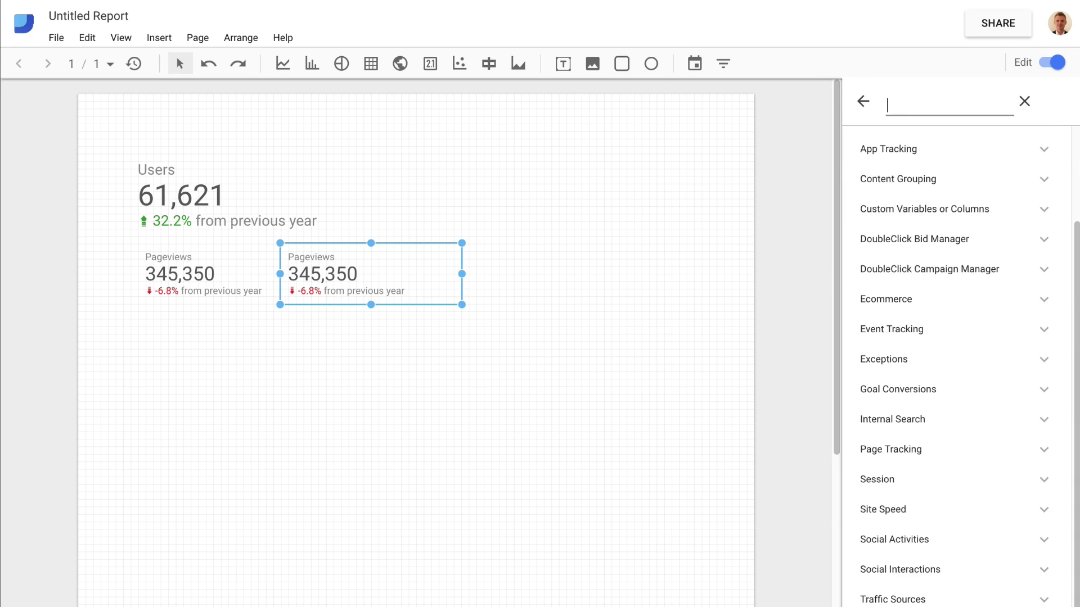
text(bounce)
click(995, 174)
click(336, 318)
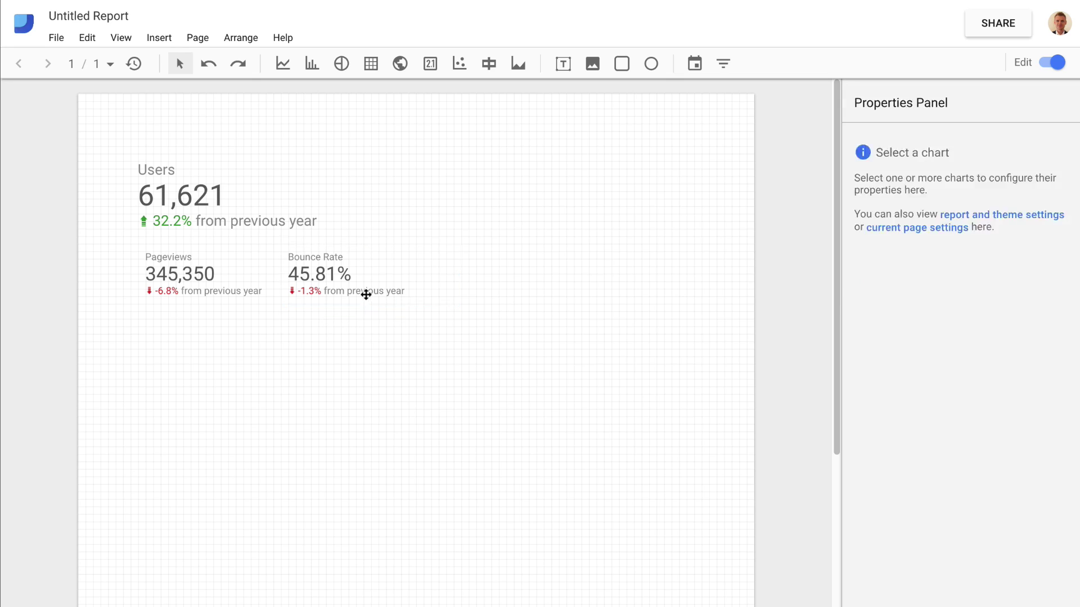
Duplicate the Bounce Rate scorecard, place the copy directly below Pageviews, and set its metric to Pages / Session
click(381, 289)
key(ctrl+c)
key(ctrl+v)
drag(381, 289, 225, 345)
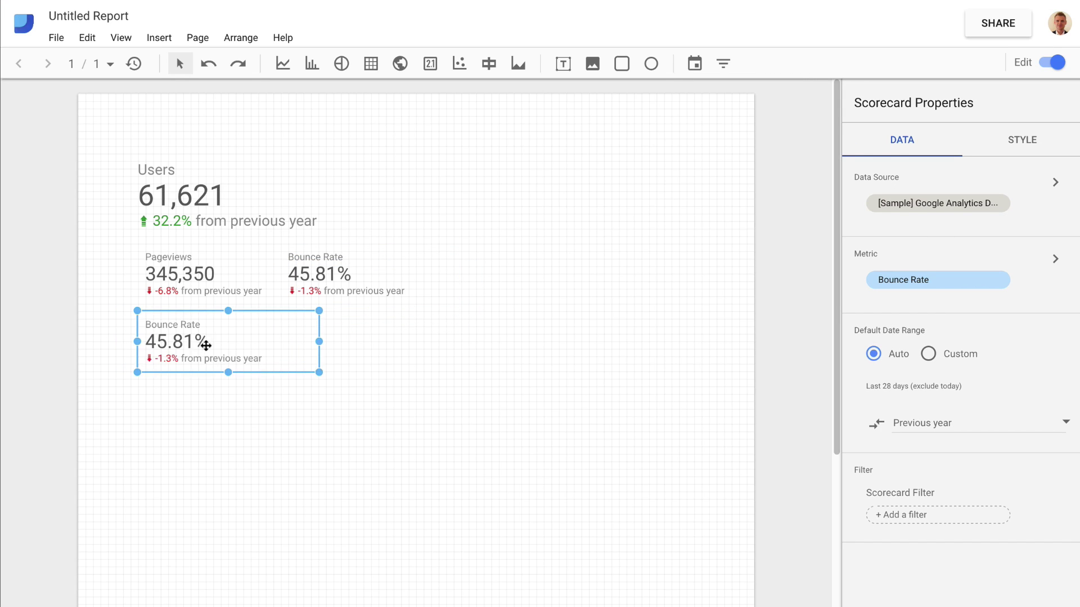
click(916, 280)
click(1048, 100)
text(pages)
click(1002, 452)
Place a copy of the Pages / Session scorecard below Bounce Rate and set its metric to Avg. Session Duration
drag(190, 363, 298, 356)
click(938, 279)
click(1049, 101)
text(session du)
click(972, 172)
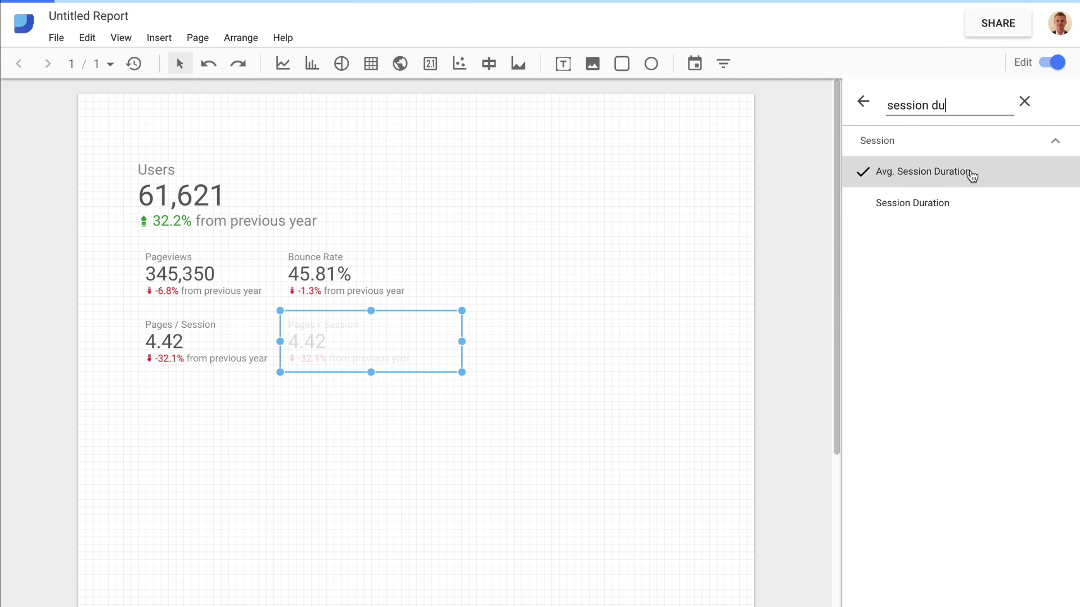
Shift all the scorecards slightly left so the four small ones line up with the Users scorecard's left edge
drag(226, 429, 320, 272)
click(476, 432)
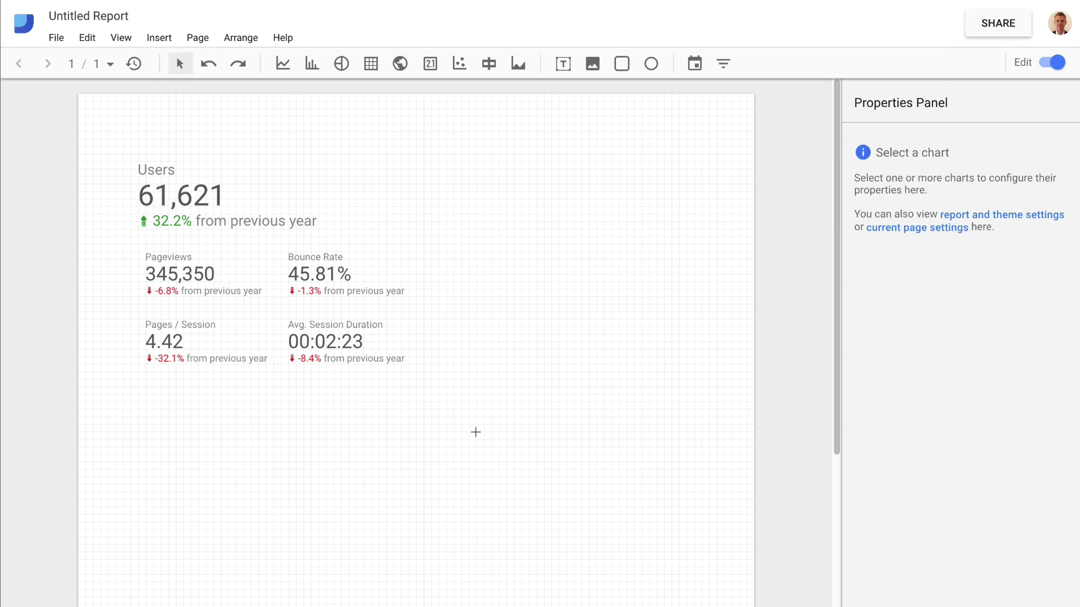
drag(473, 429, 188, 258)
click(446, 409)
drag(447, 408, 173, 293)
drag(184, 210, 212, 210)
click(416, 224)
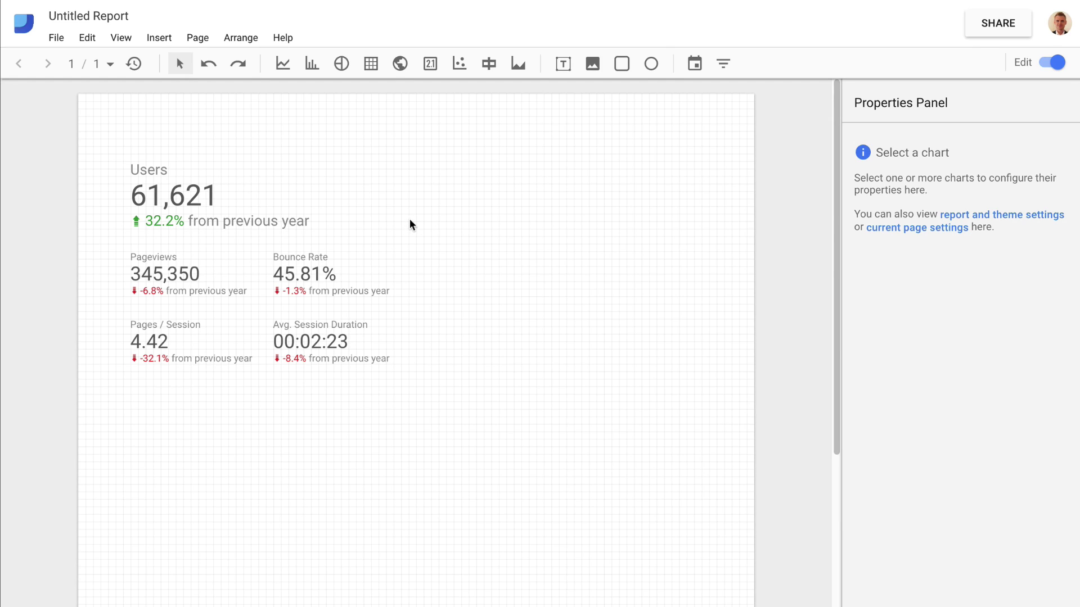
Add a pie chart beside the scorecards and set its dimension to Default Channel Grouping
click(347, 65)
drag(456, 140, 649, 291)
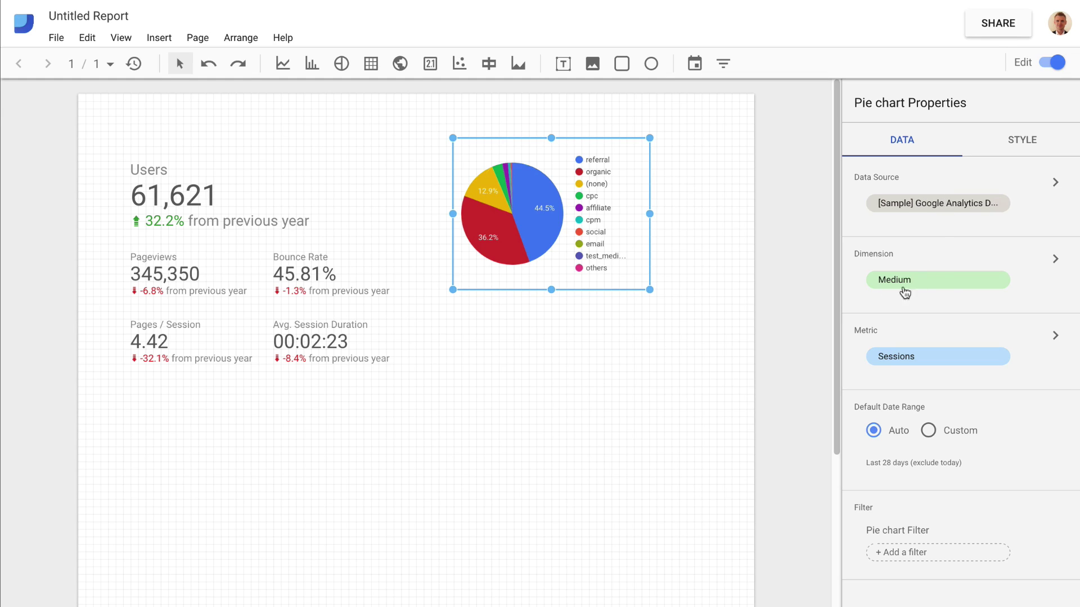
click(945, 284)
click(1062, 97)
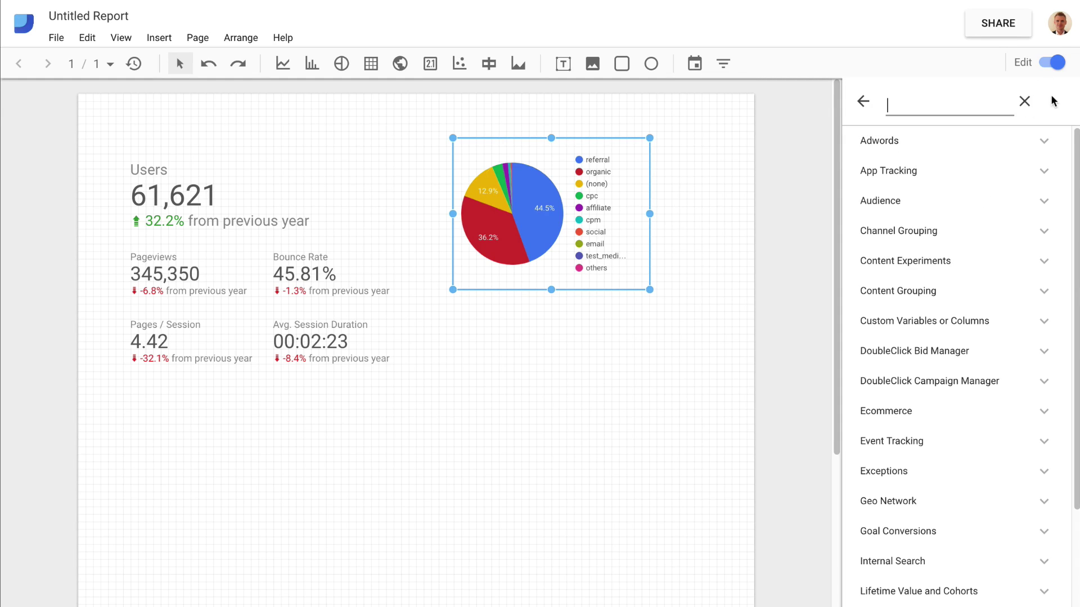
text(default cha)
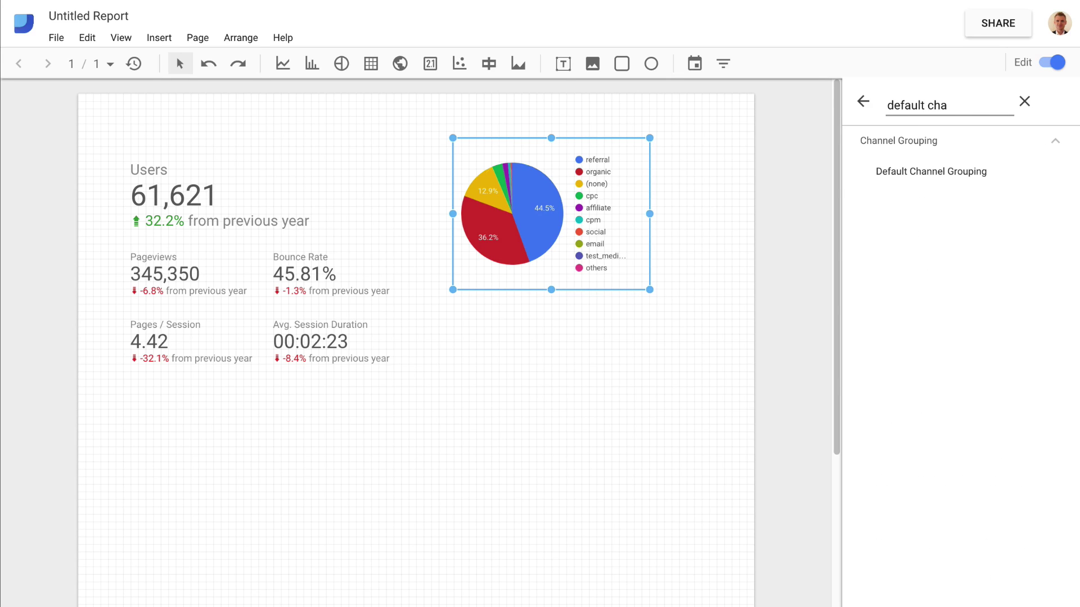
click(958, 178)
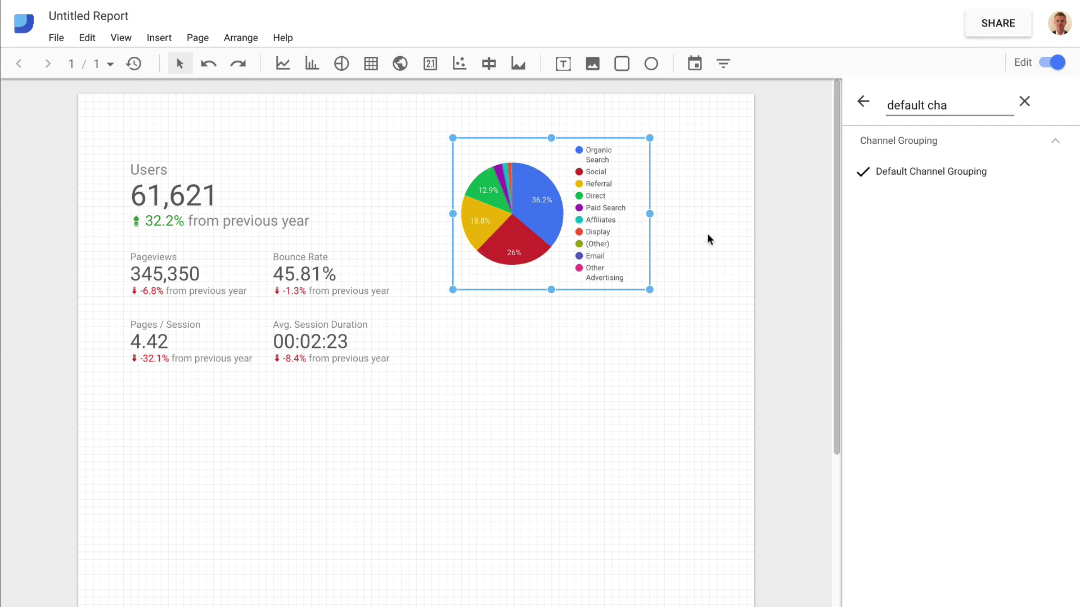
click(866, 102)
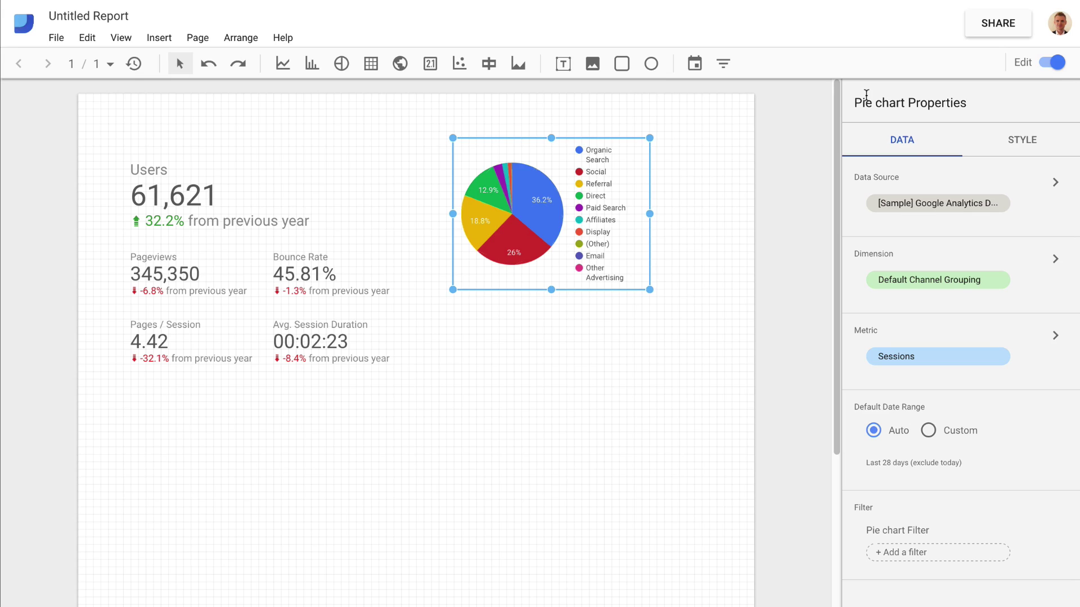
Limit the pie chart to 6 slices and turn it into a donut with a hole about half its diameter
click(1025, 140)
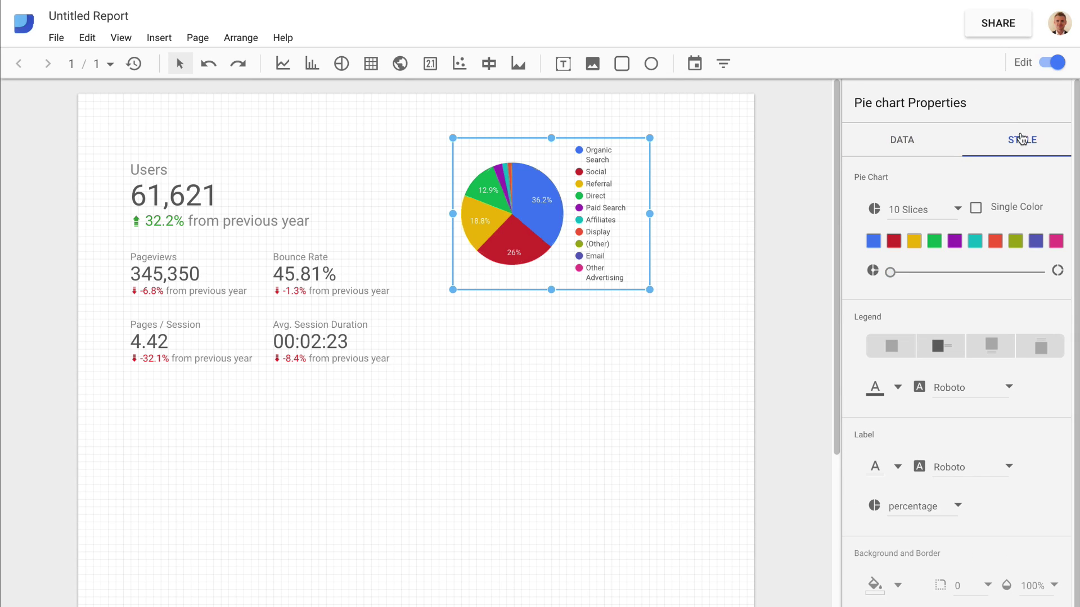
click(924, 209)
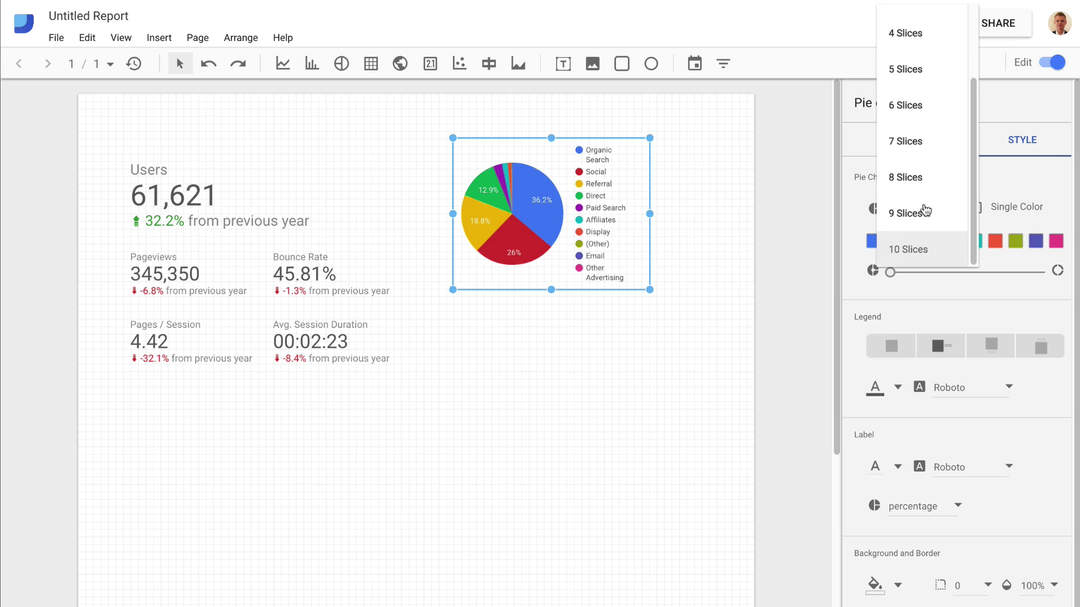
click(919, 106)
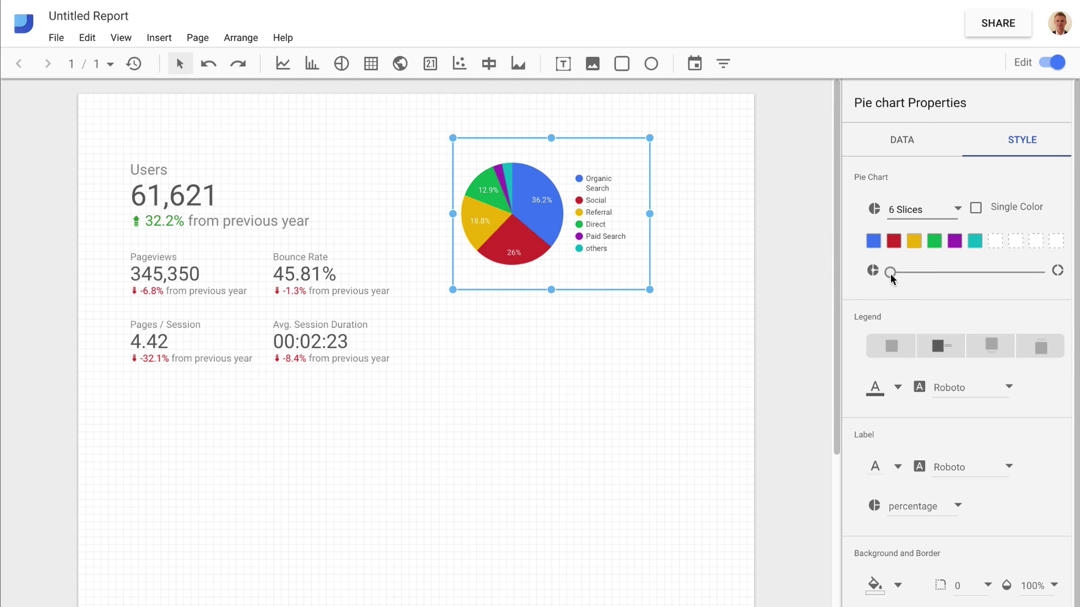
drag(889, 272, 971, 274)
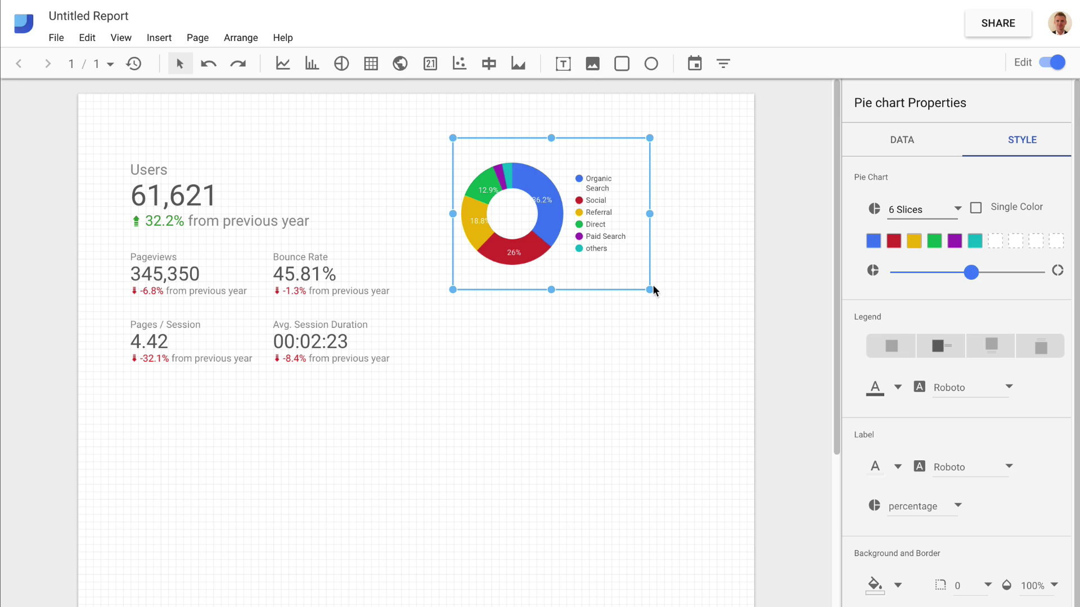
Enlarge the donut chart toward the page's right margin and move it slightly lower
drag(650, 290, 724, 328)
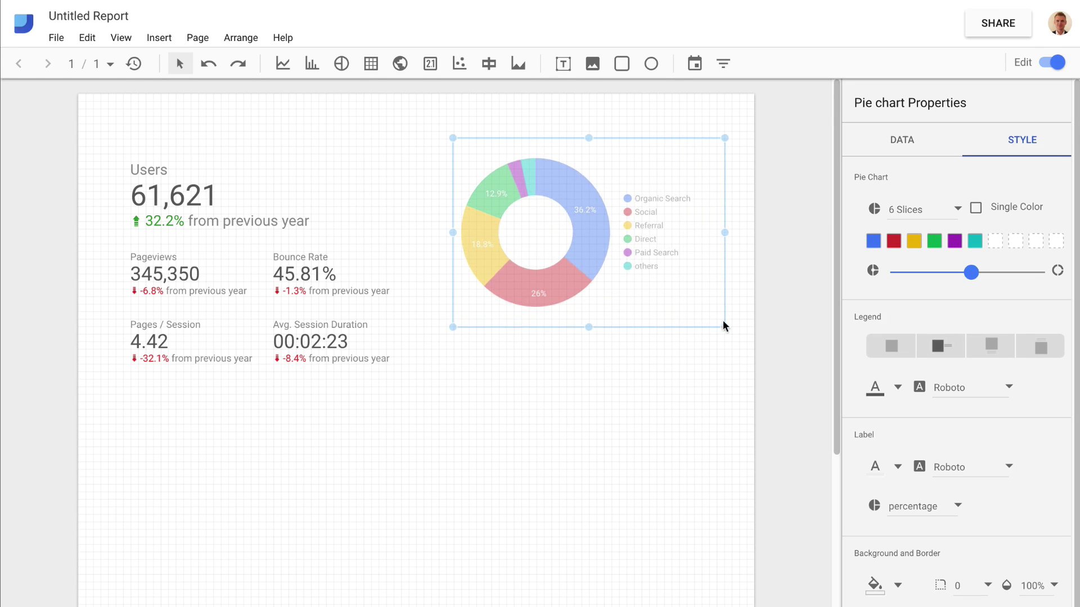
drag(586, 242, 583, 248)
click(743, 248)
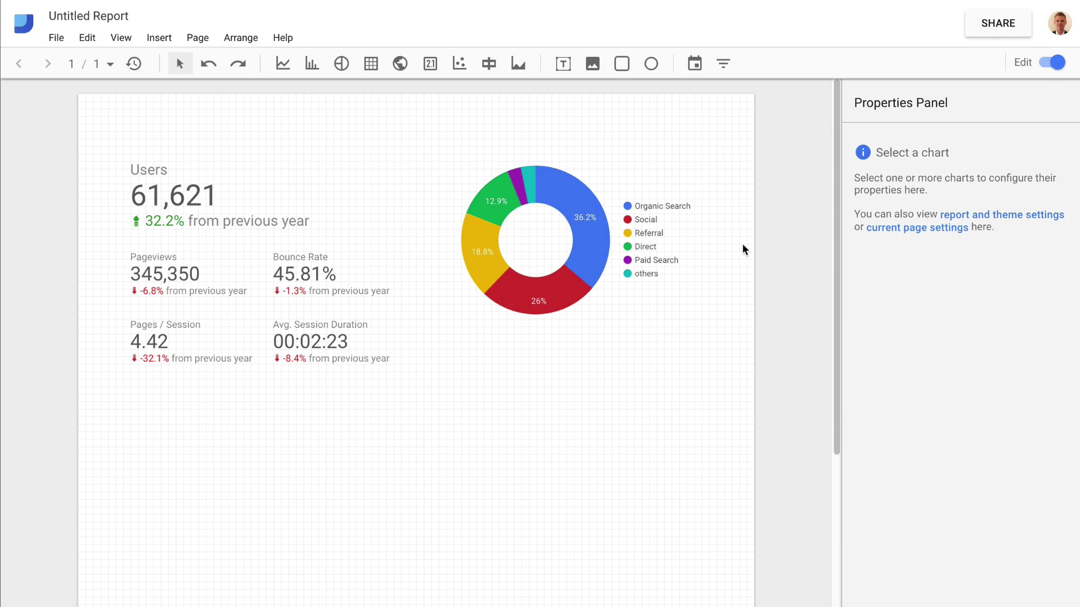
Add a bar chart directly below the donut chart and set its dimension to Device Category
click(312, 64)
drag(453, 332, 695, 387)
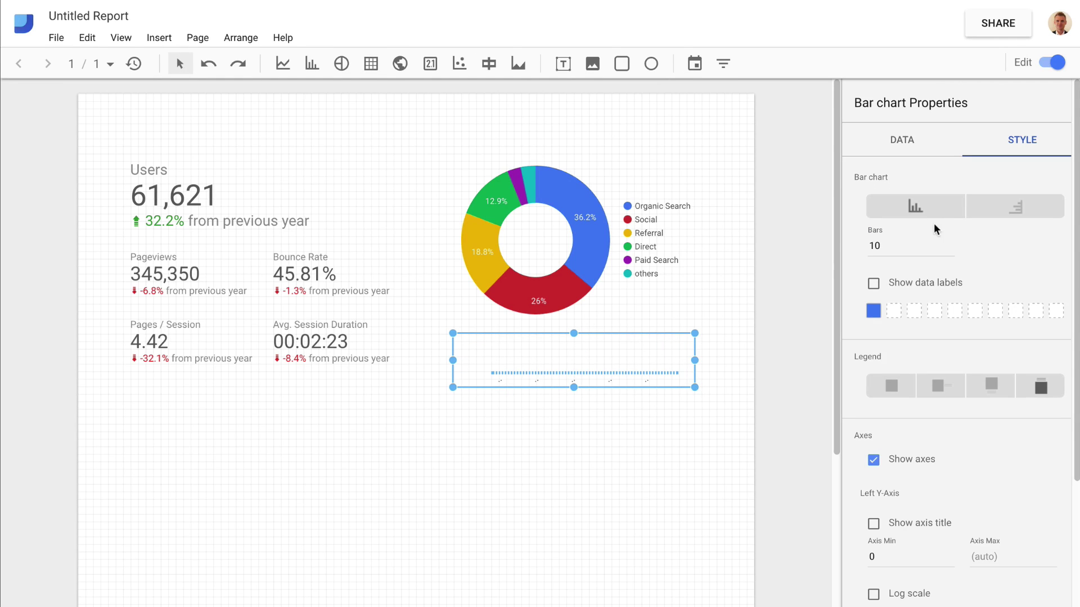
click(912, 141)
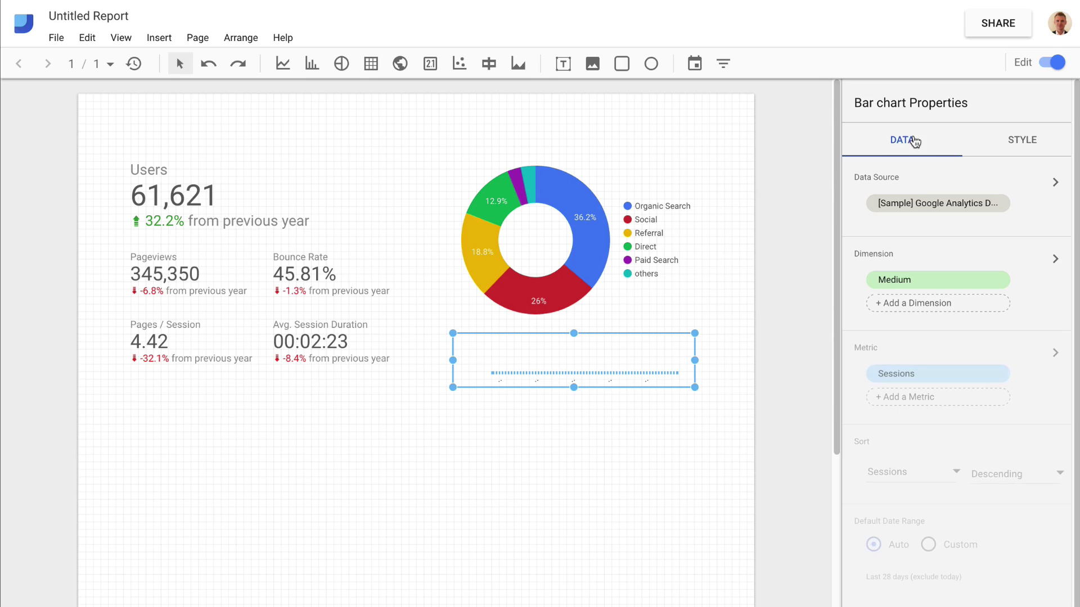
click(932, 284)
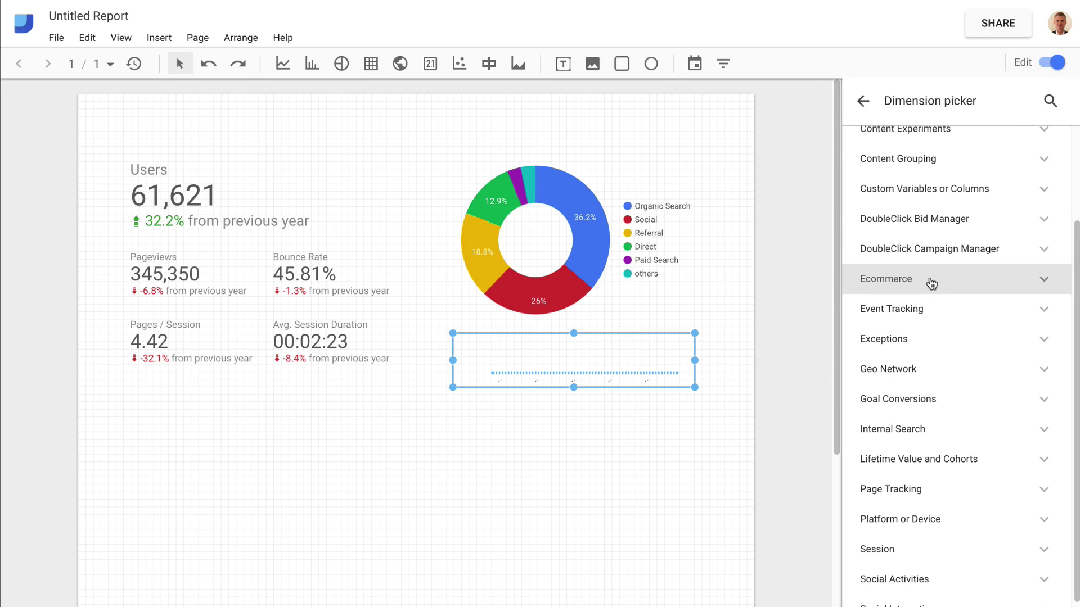
click(1050, 101)
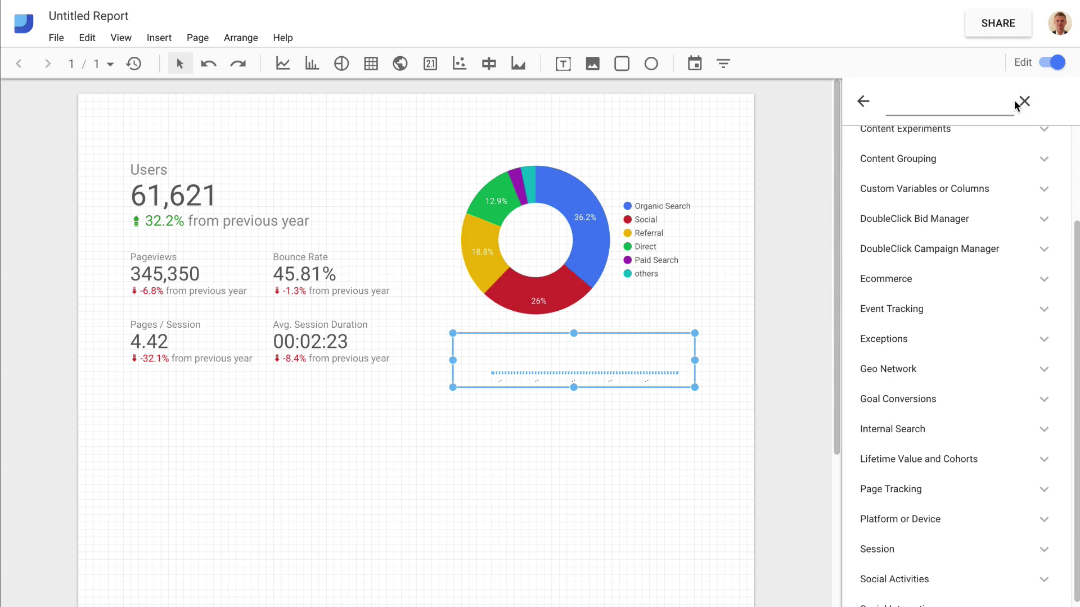
click(920, 108)
text(device category)
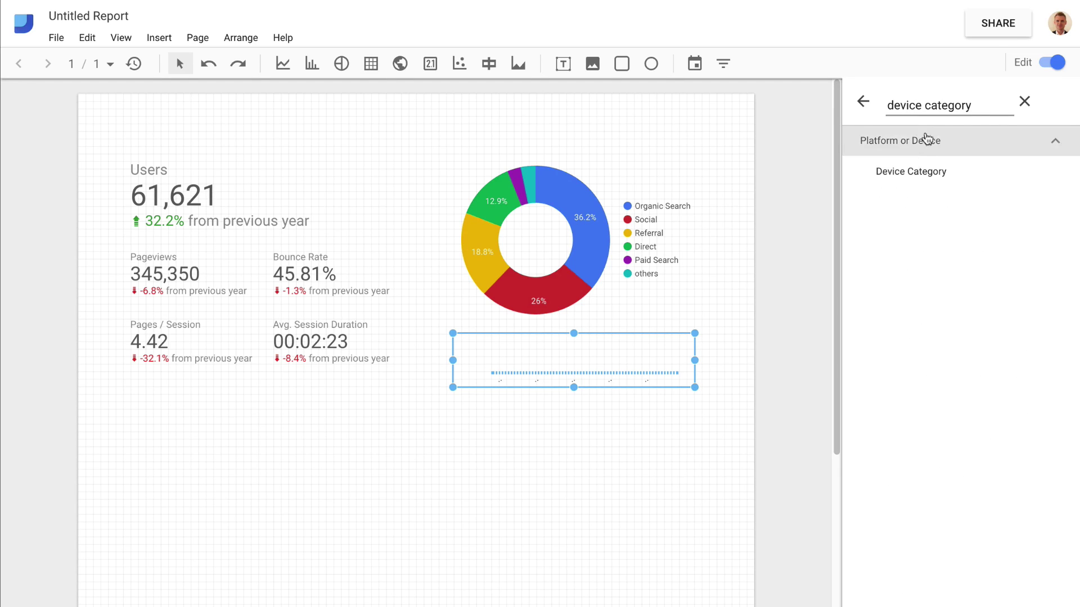
click(943, 178)
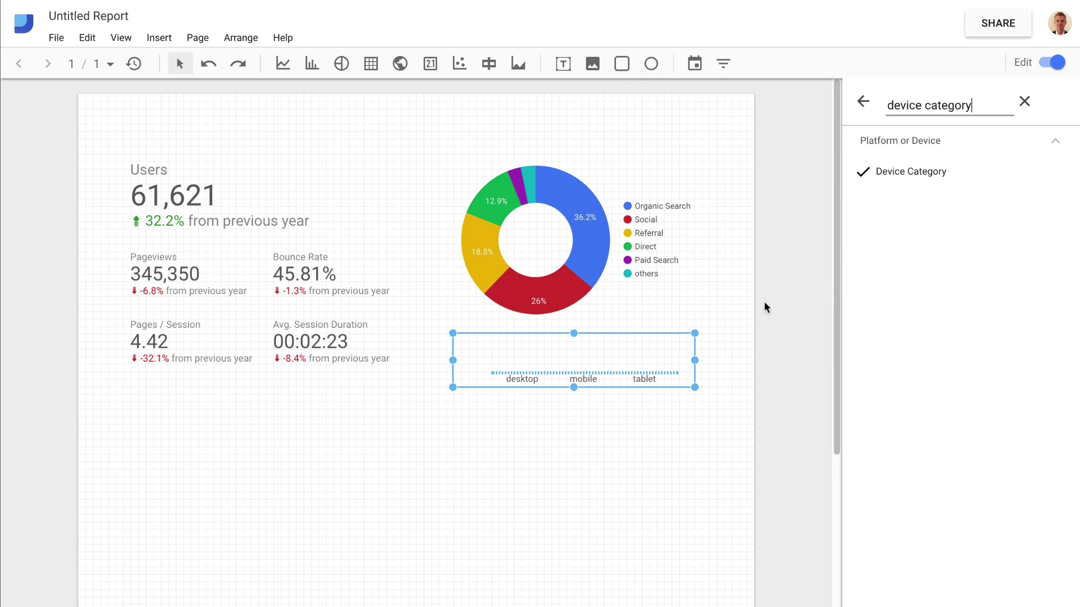
click(865, 105)
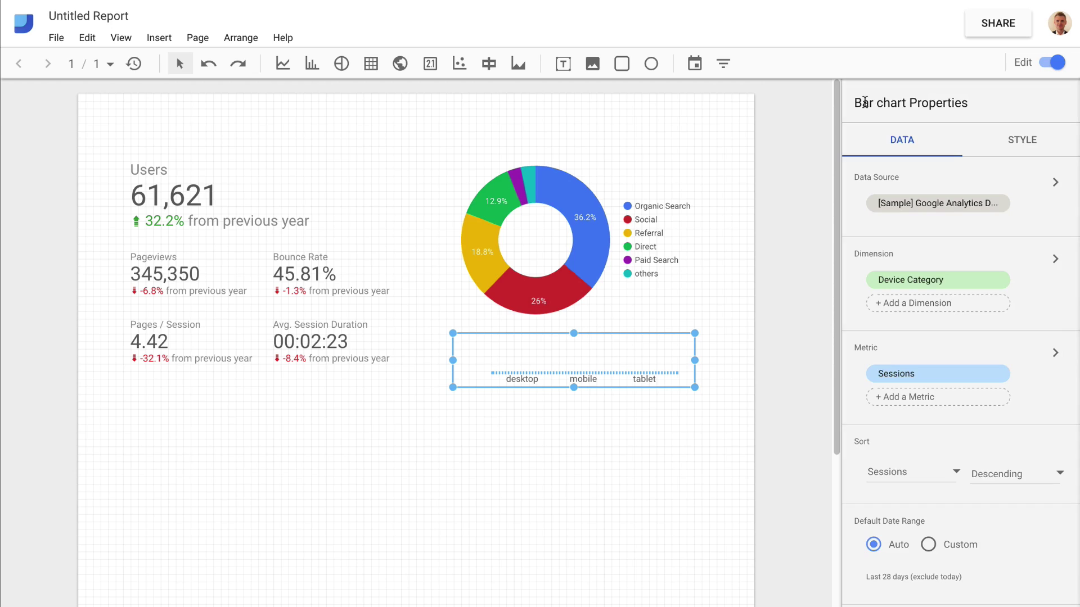
Style the bar chart with horizontal bars and no legend, and extend its height downward
click(1022, 142)
click(1021, 215)
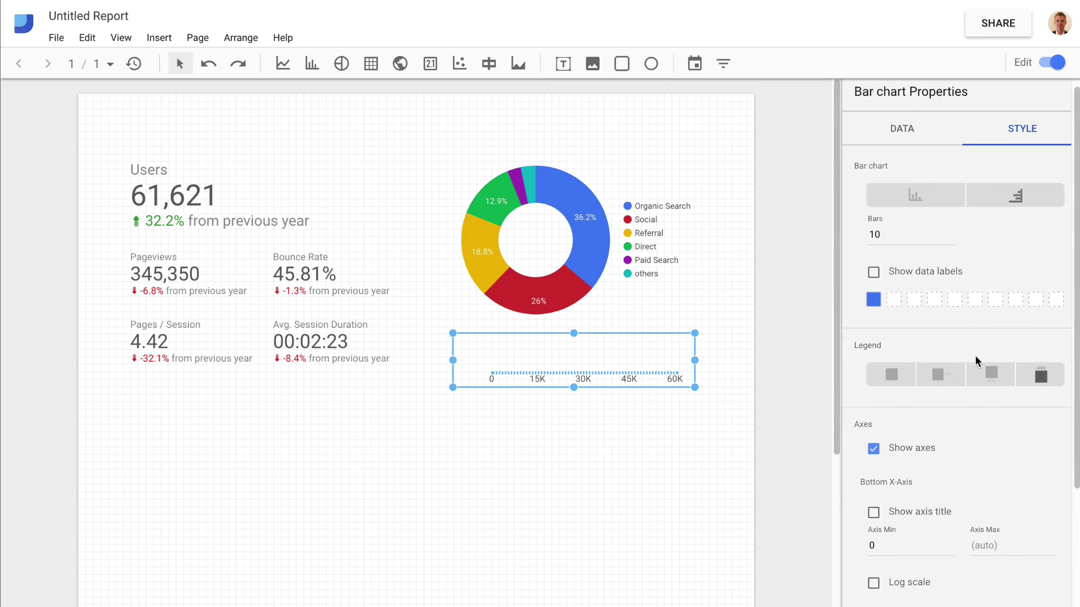
scroll(976, 361, down, 5)
scroll(974, 356, up, 5)
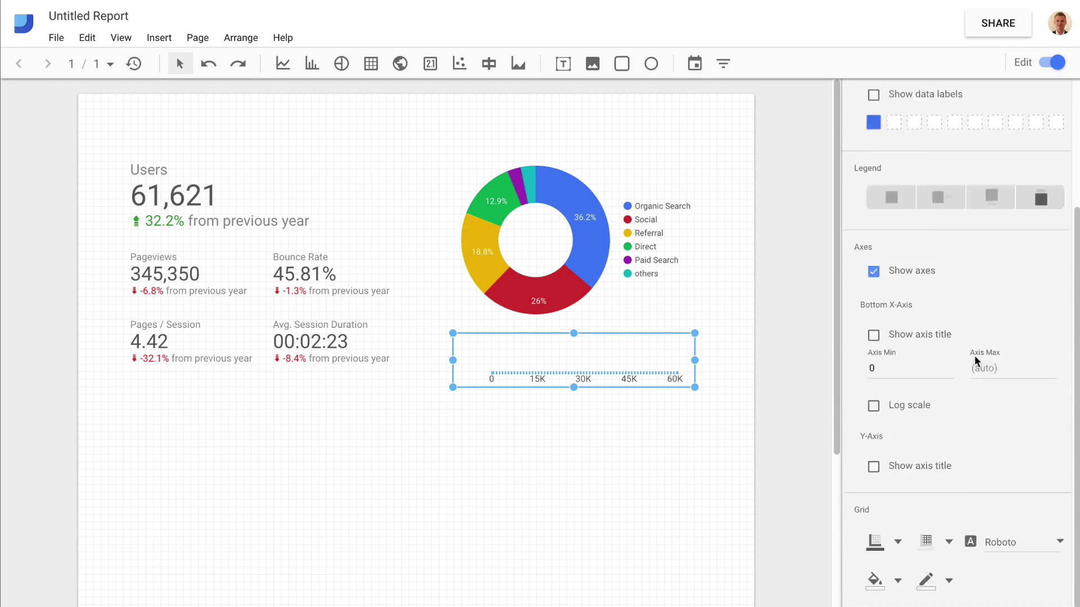
click(890, 388)
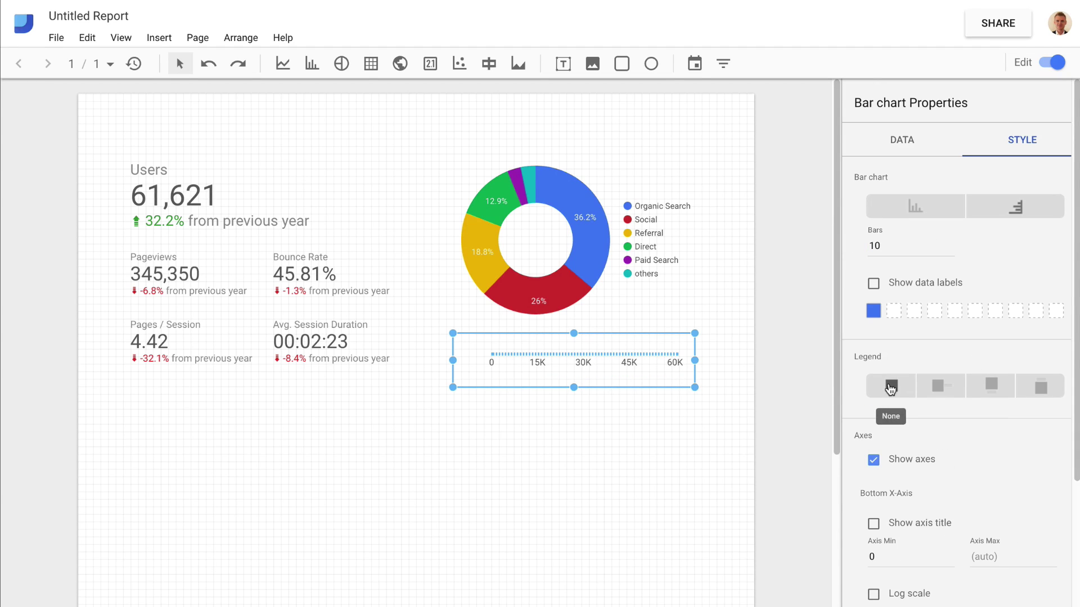
drag(575, 387, 584, 445)
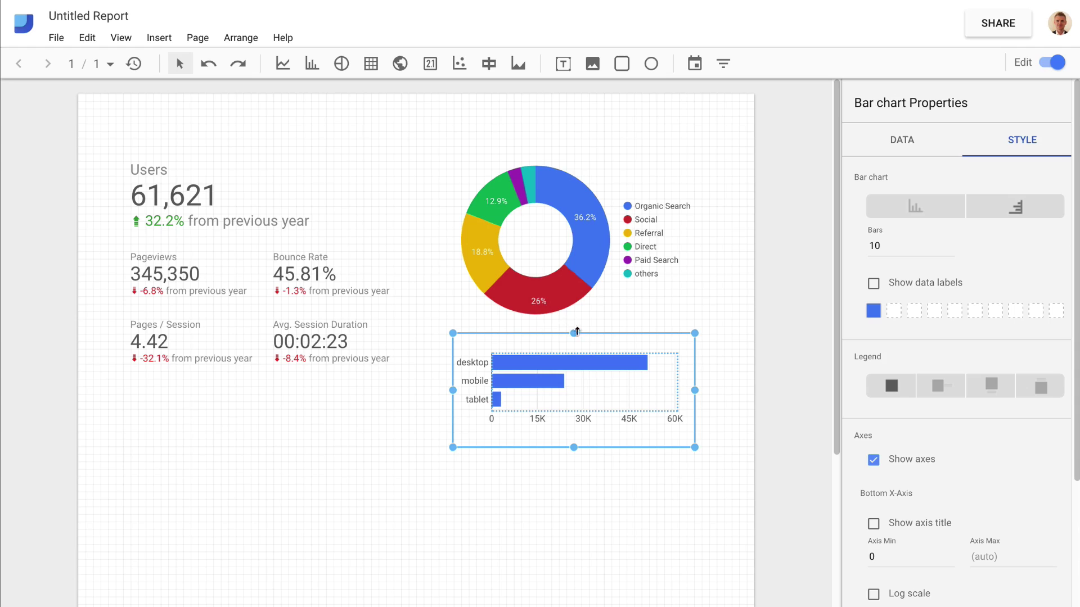
Add a time series chart spanning nearly the full page width below the scorecards and bar chart
click(287, 69)
drag(122, 480, 707, 605)
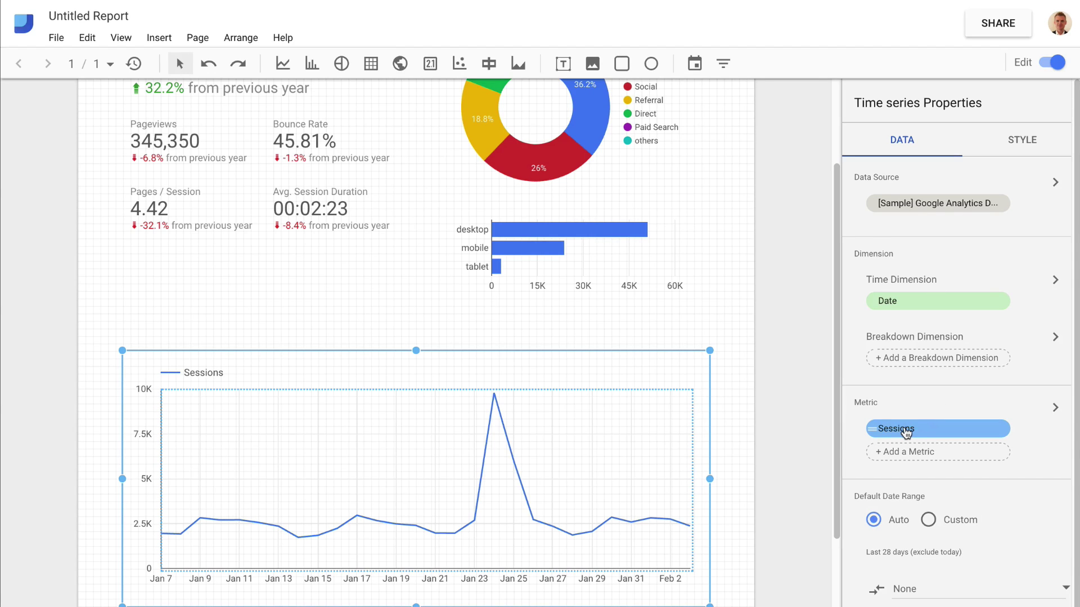
Replace the time series chart's Sessions metric with Users
click(905, 431)
click(1051, 103)
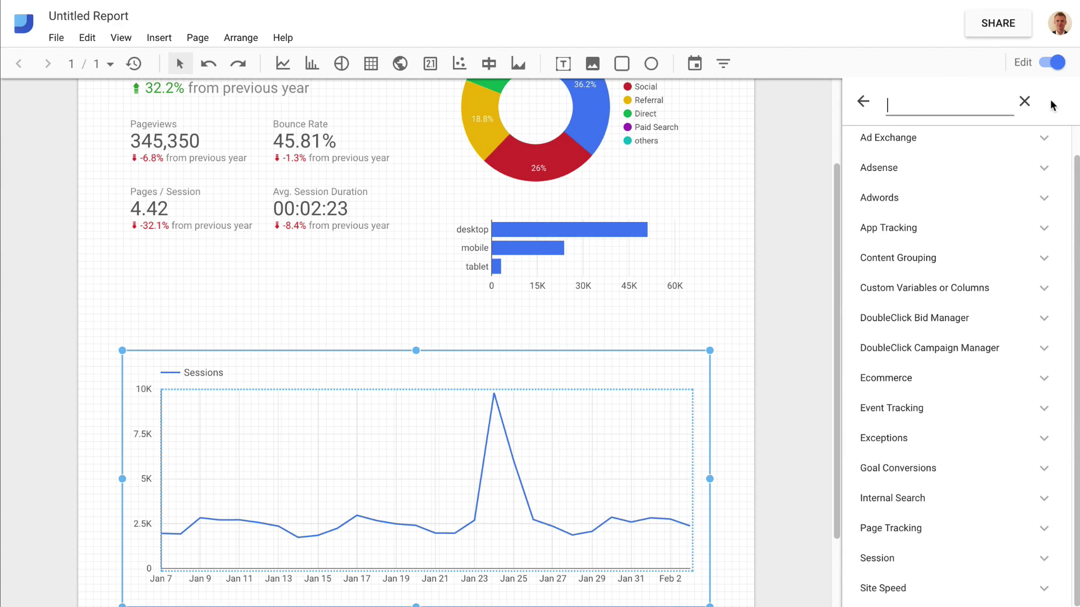
text(users)
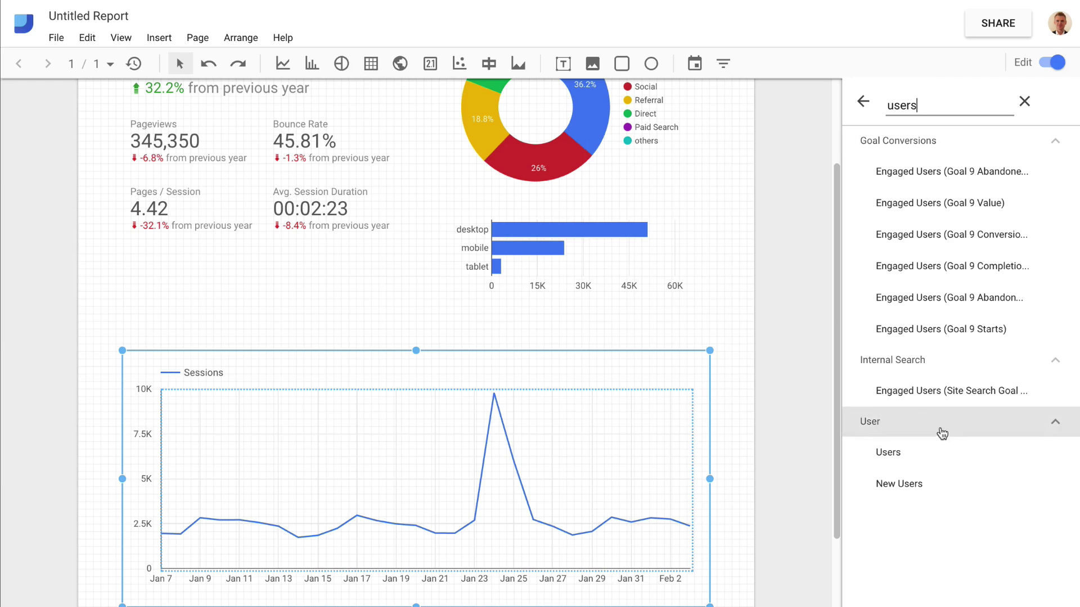
click(955, 453)
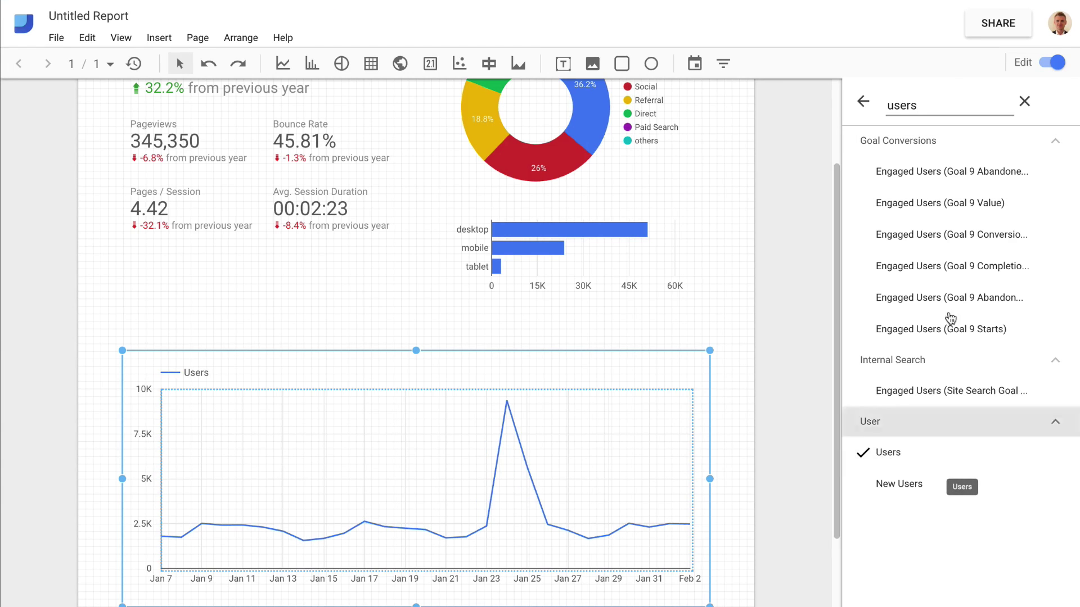
click(864, 103)
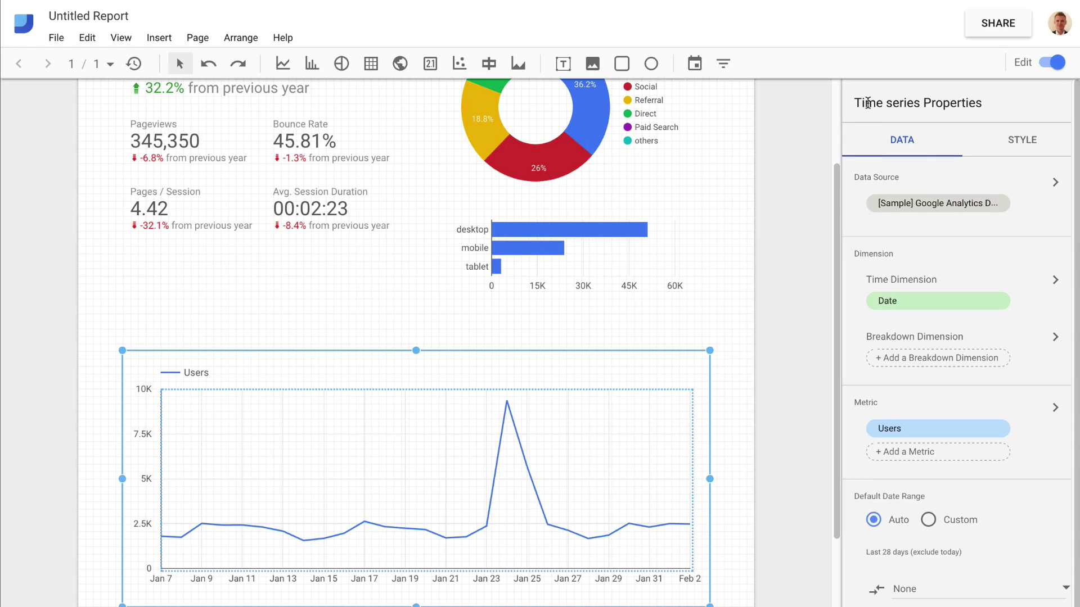
Compare the time series with the previous year and show points on its lines
click(966, 595)
key(Down)
key(Down)
key(Return)
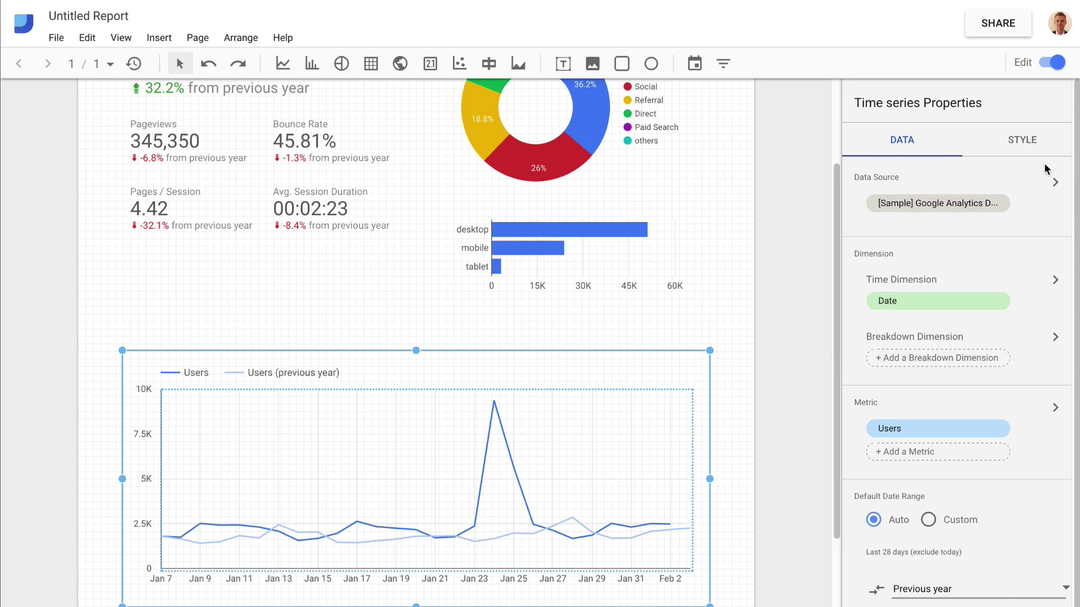
click(1031, 144)
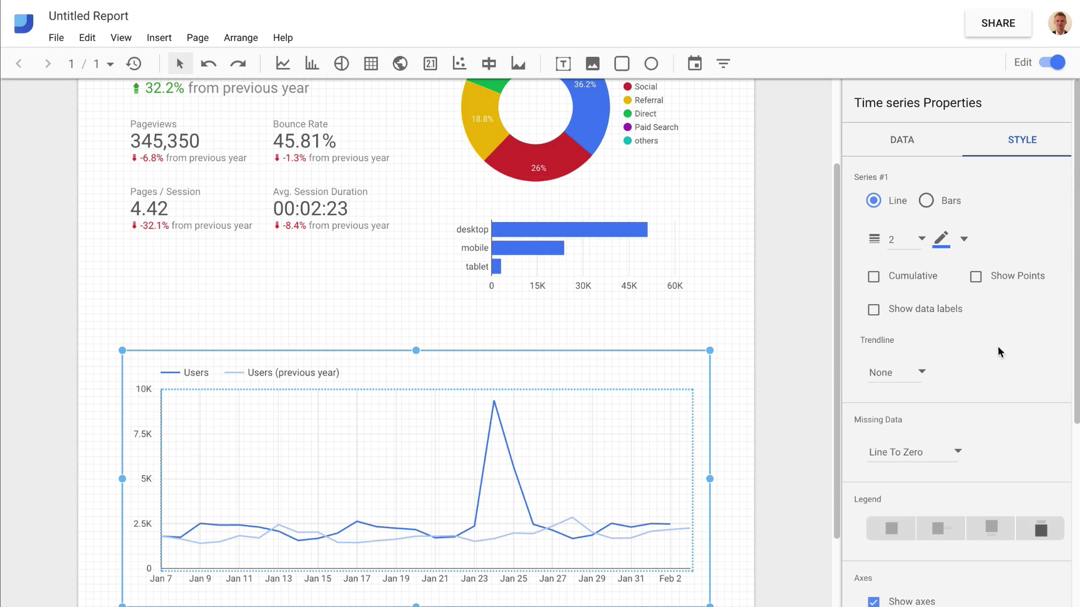
click(976, 278)
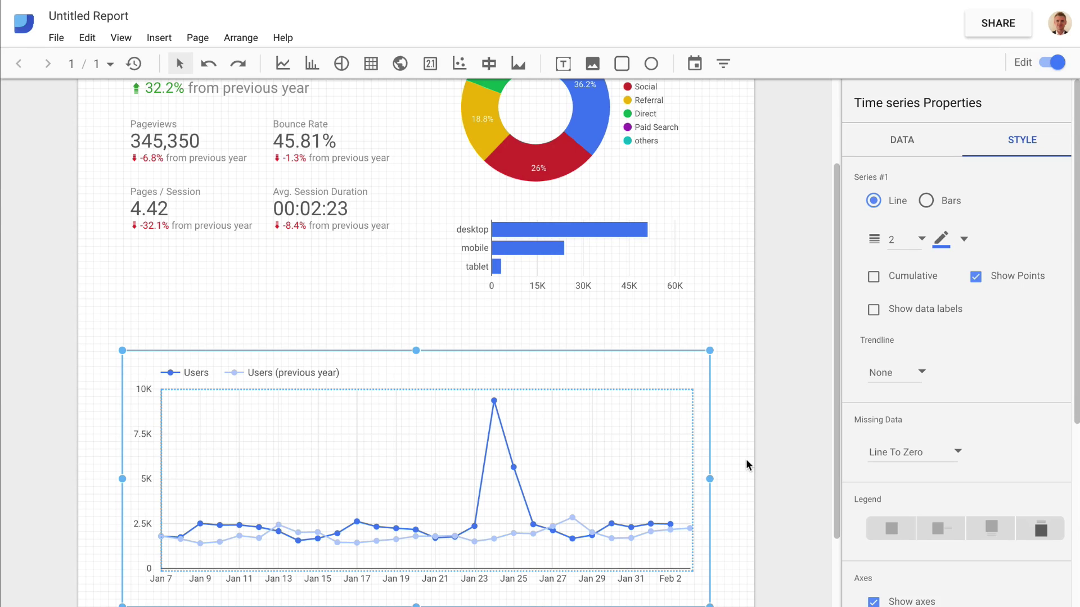
click(774, 440)
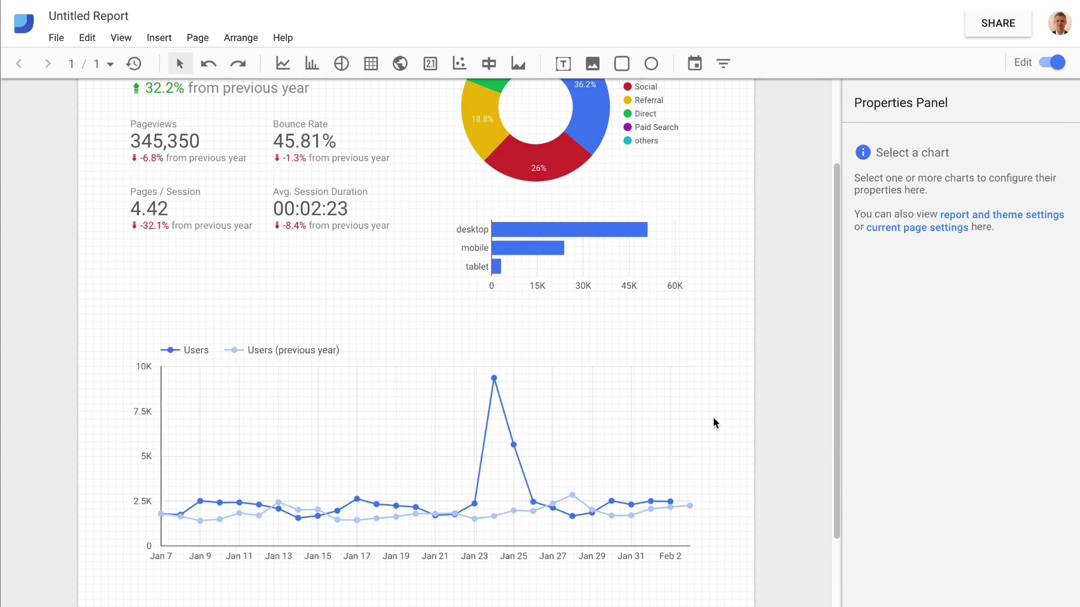
Insert a table directly below the time series chart and set its dimension to Page
scroll(713, 418, down, 4)
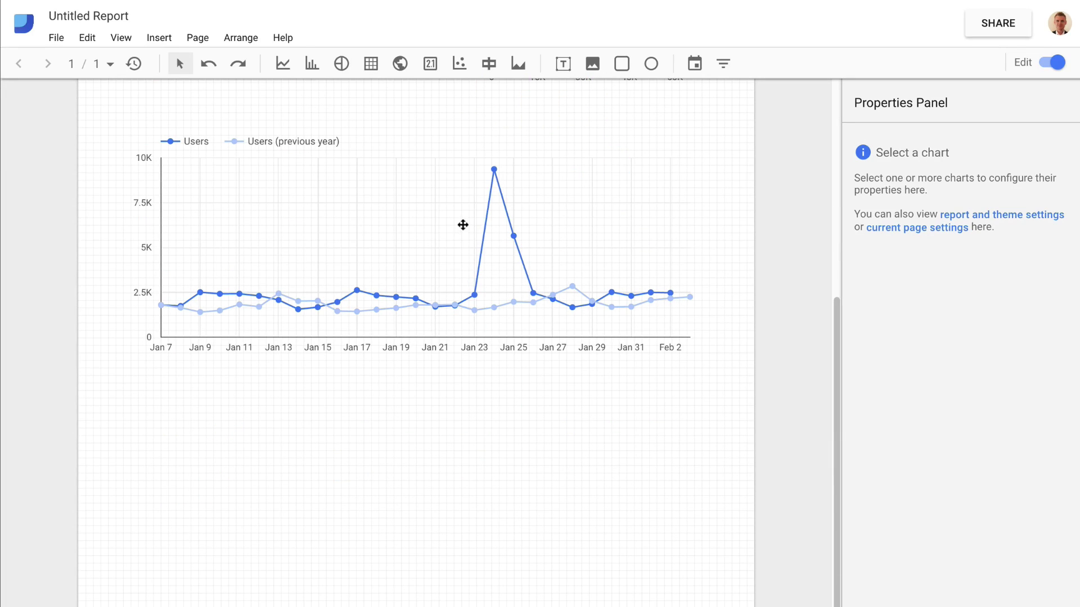
click(371, 63)
click(144, 389)
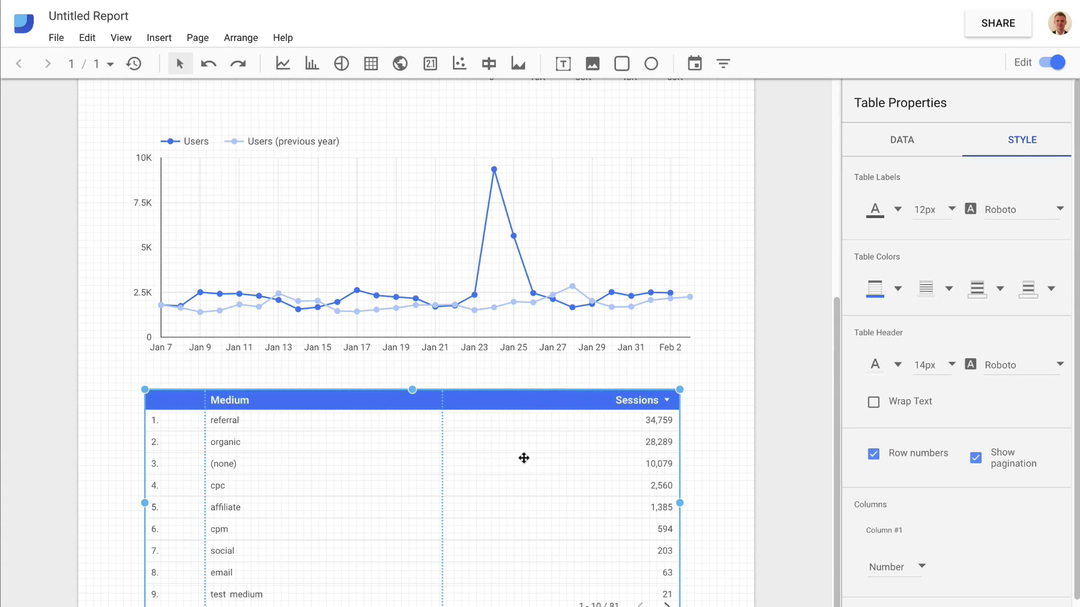
click(899, 141)
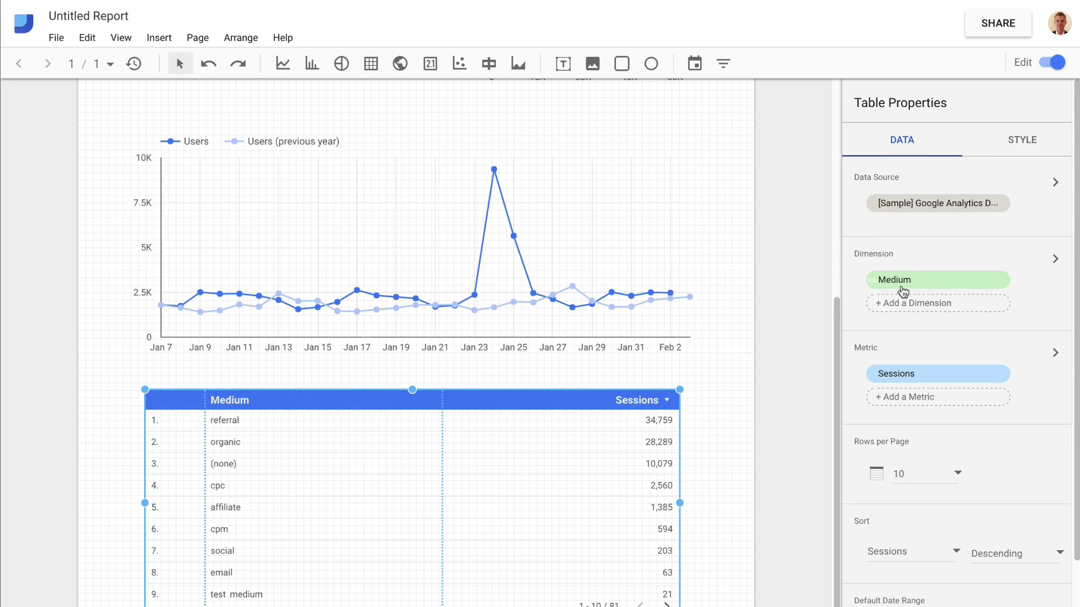
click(933, 285)
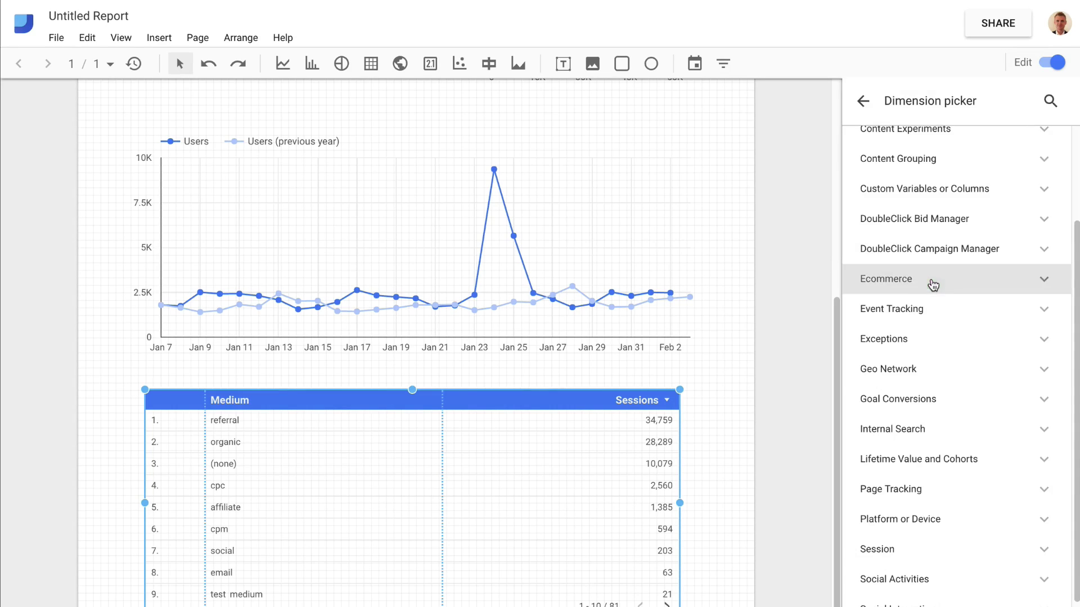
click(1047, 104)
text(page)
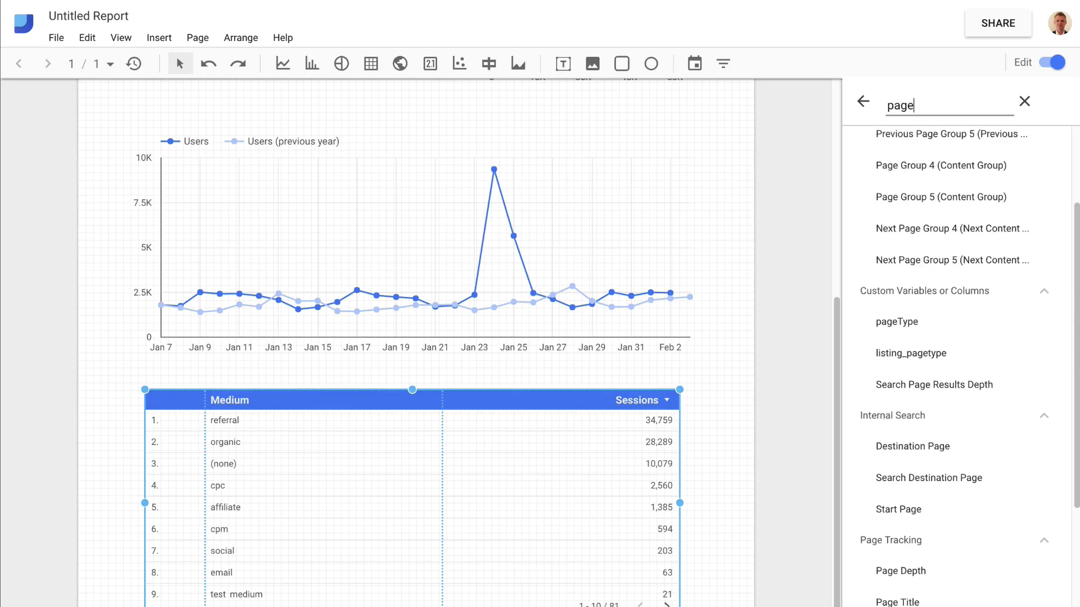
scroll(905, 448, down, 6)
click(905, 449)
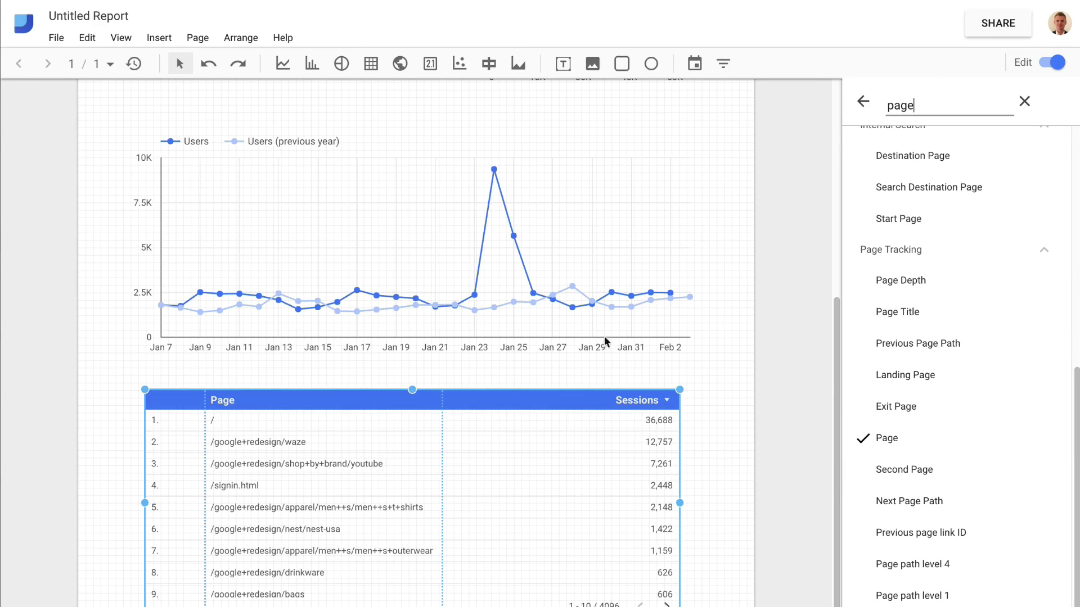
click(868, 104)
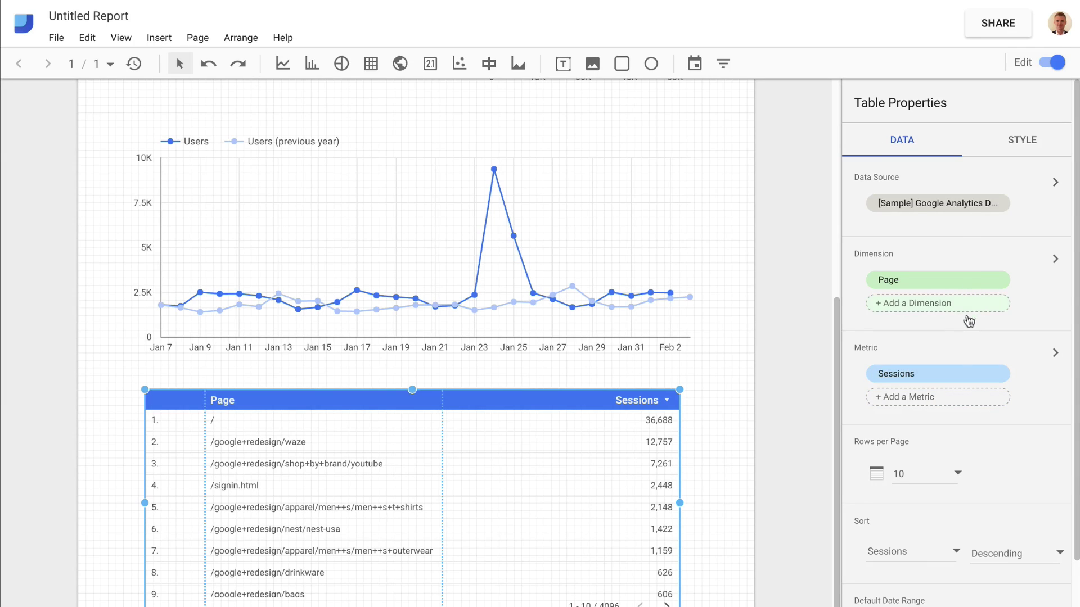
Replace the table's Sessions metric with Pageviews
click(971, 374)
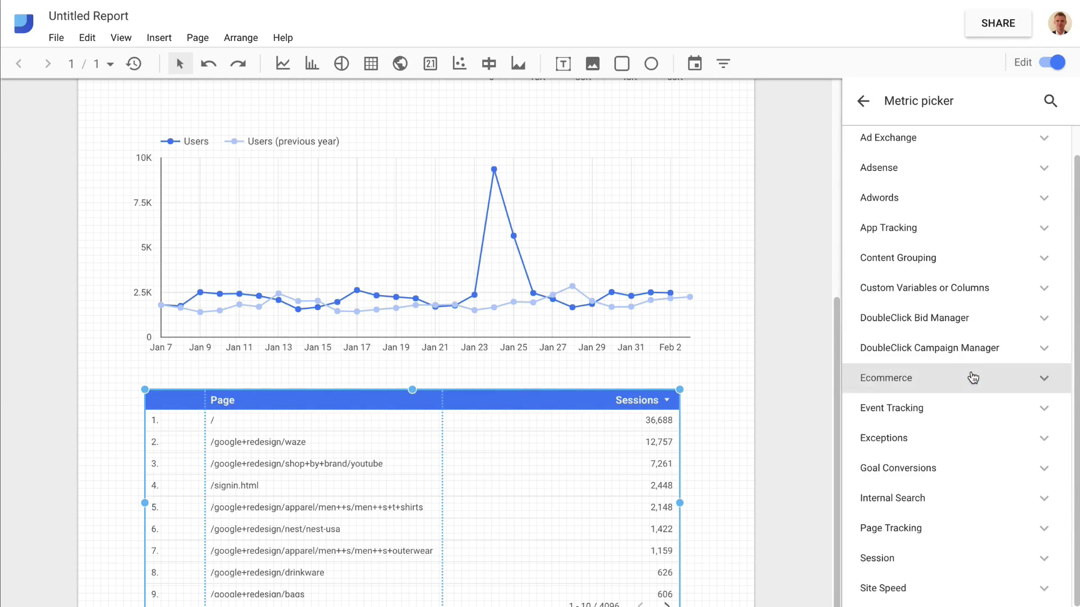
click(1049, 102)
text(pageviews)
click(942, 452)
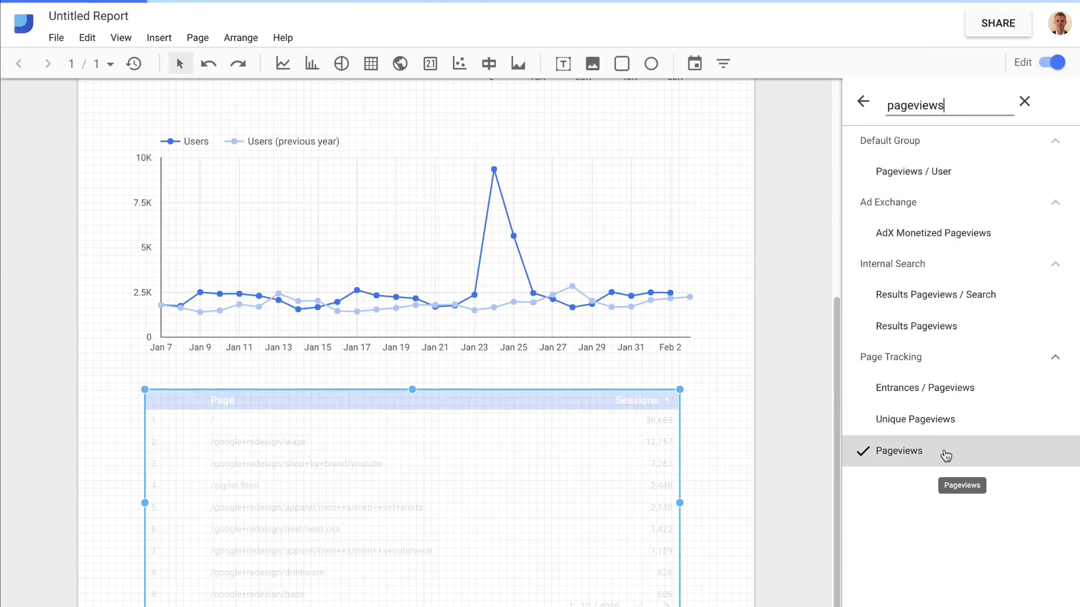
click(865, 104)
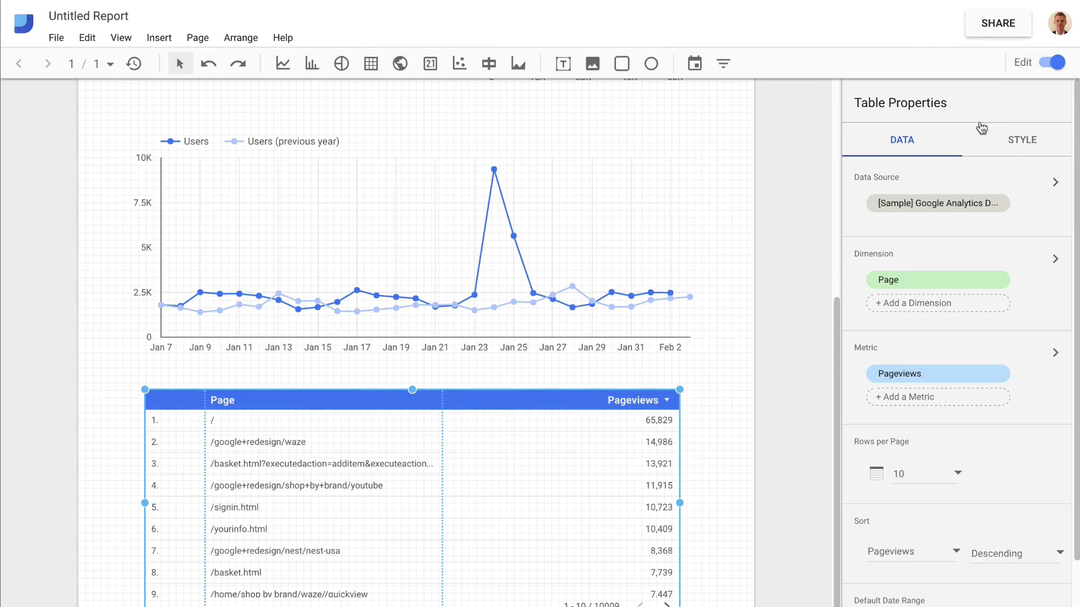
Add Bounce Rate as a second metric in the table
click(934, 402)
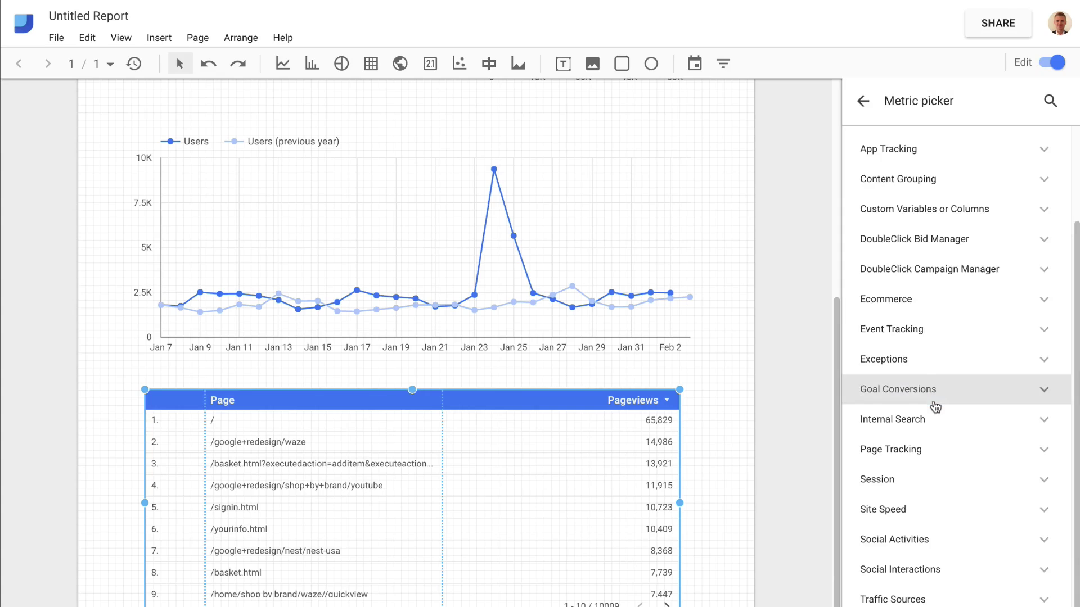
click(1048, 101)
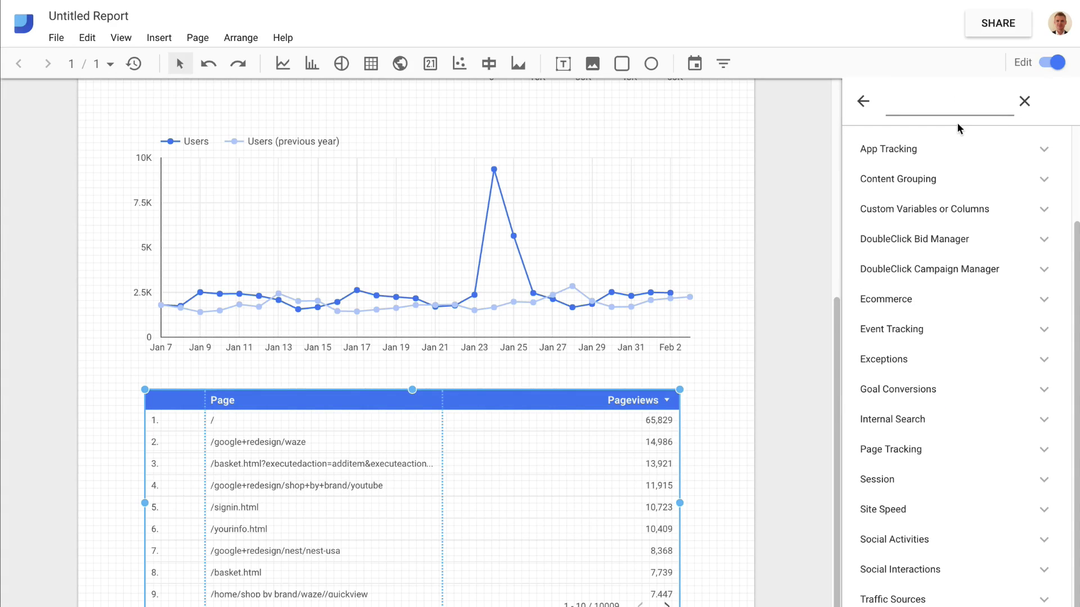
text(bounce)
click(929, 174)
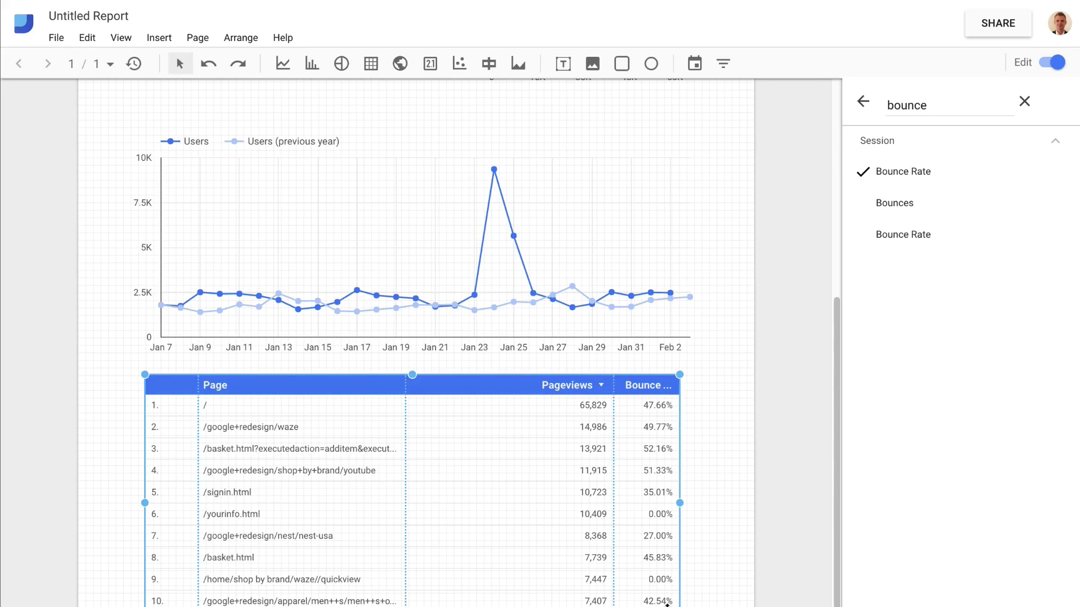
click(863, 102)
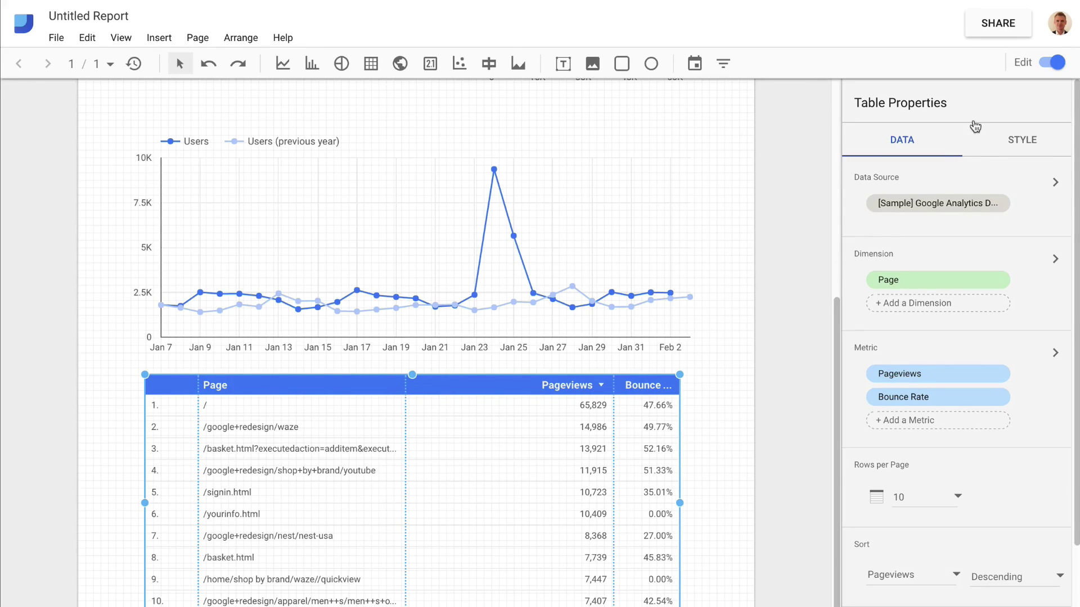
Display the table's Pageviews column as bars with their numbers shown
click(1005, 147)
scroll(934, 393, down, 3)
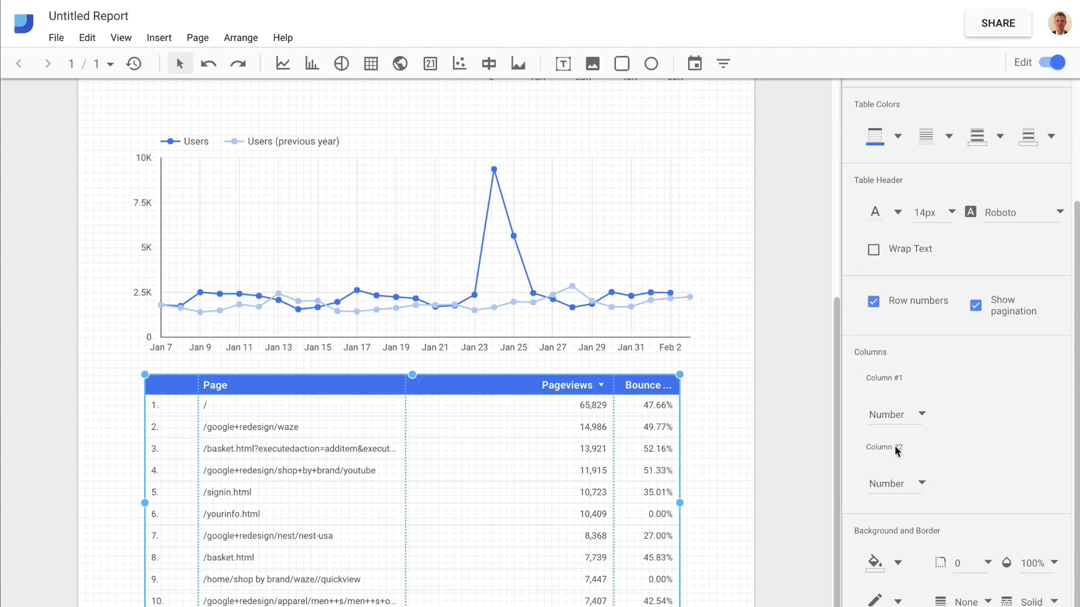
click(915, 416)
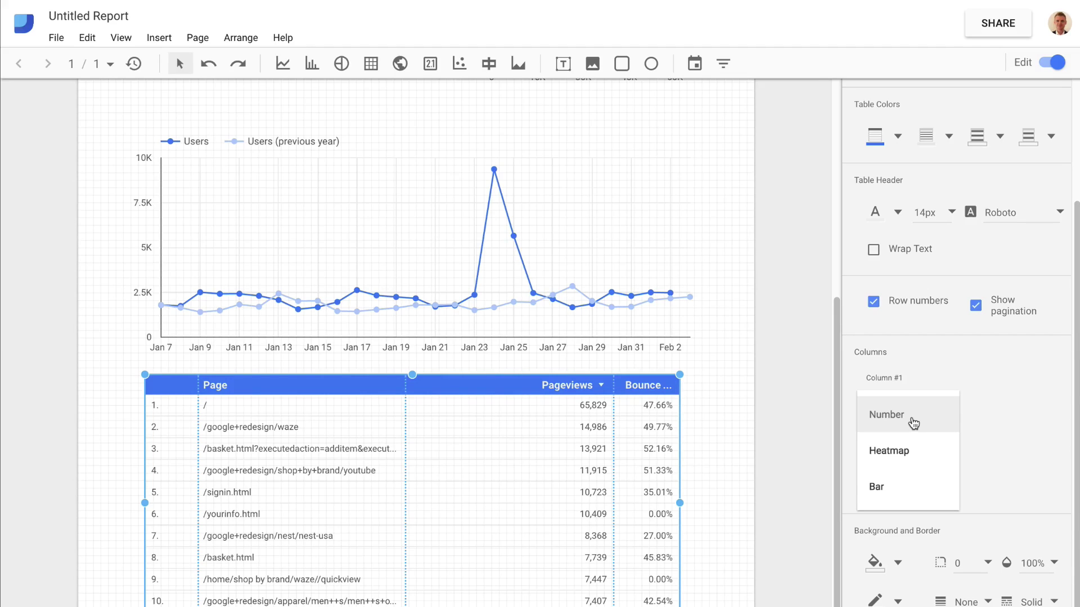
click(917, 490)
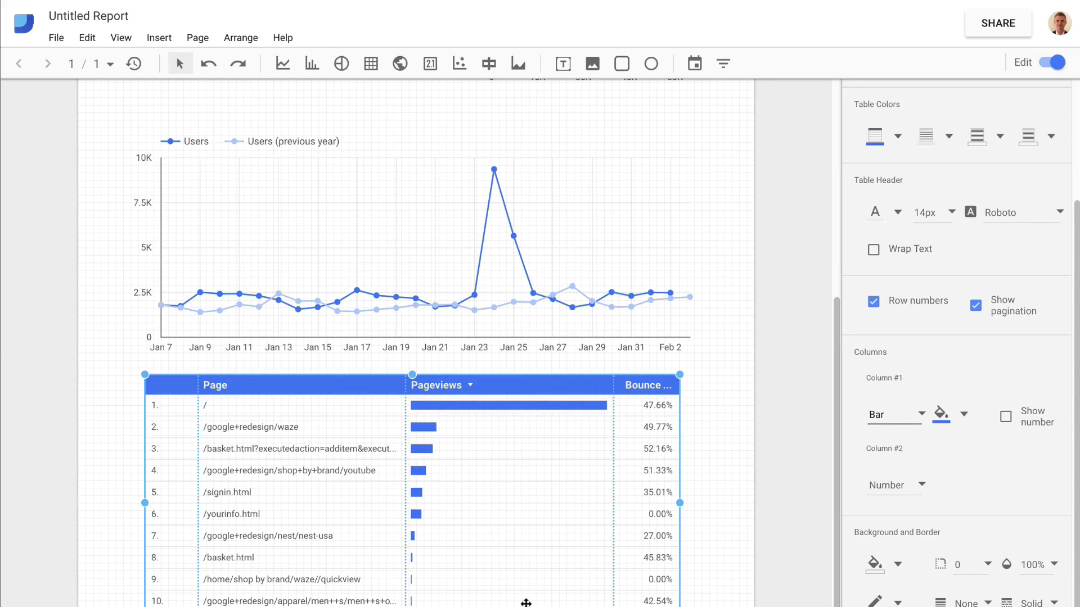
click(1004, 416)
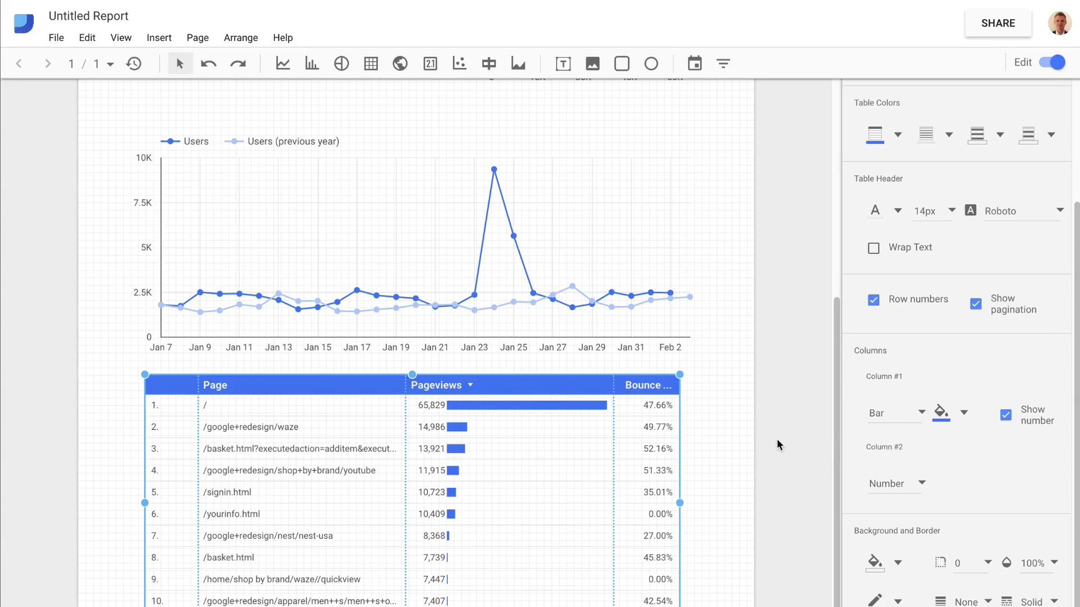
Display the Bounce Rate column as a light red heatmap and widen the table toward the page's right margin
click(924, 486)
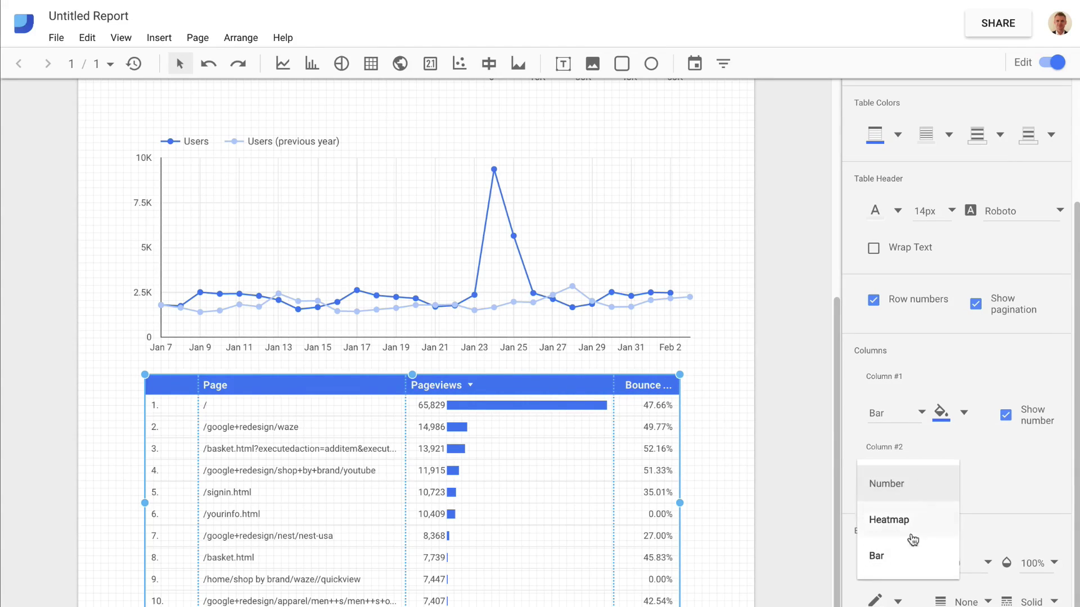
click(935, 531)
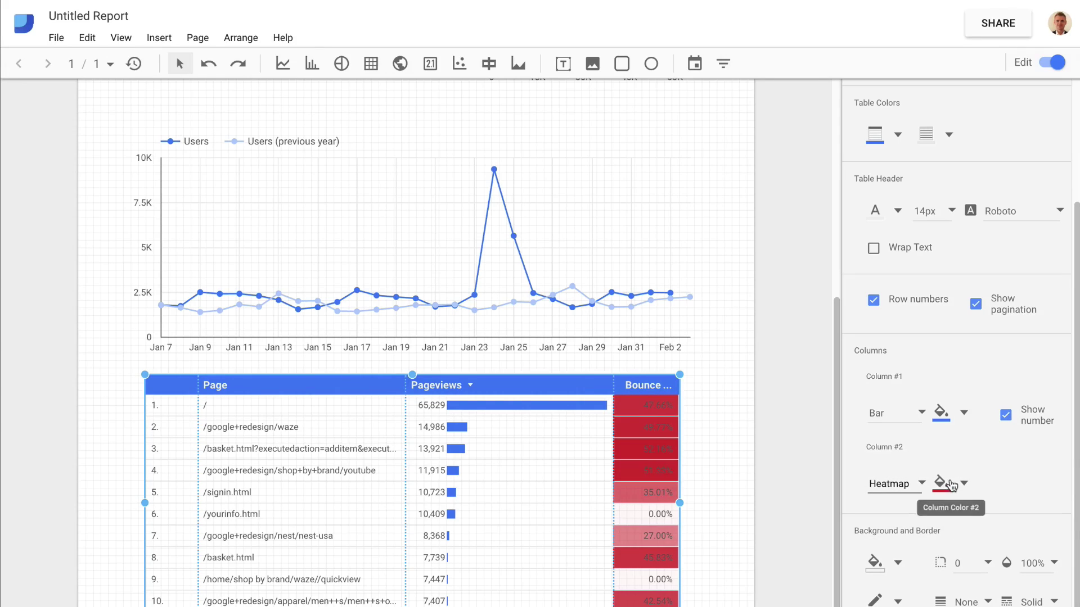
click(950, 485)
click(906, 604)
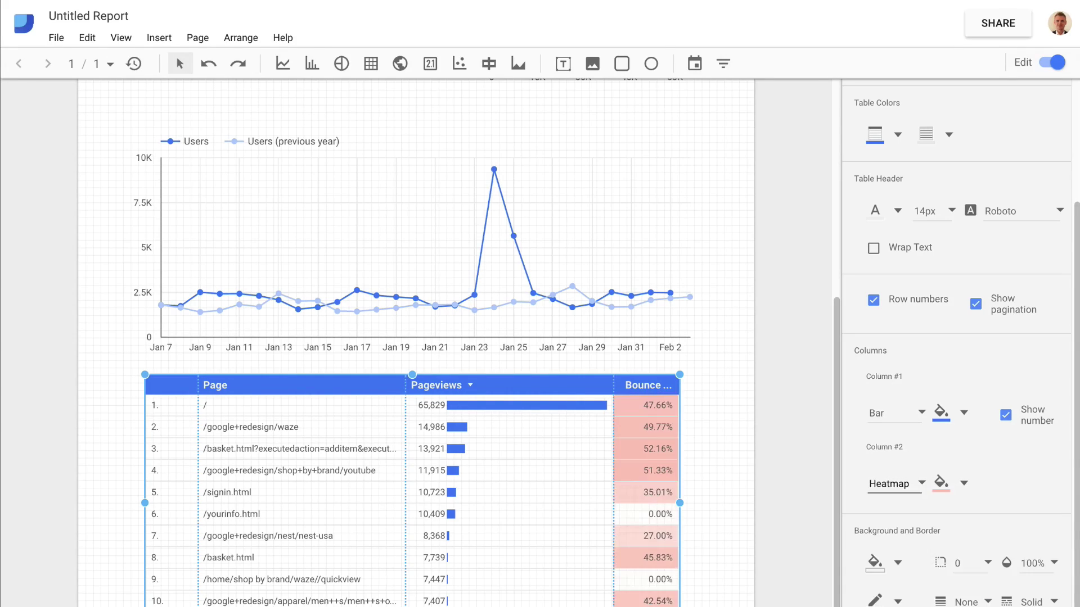
click(942, 484)
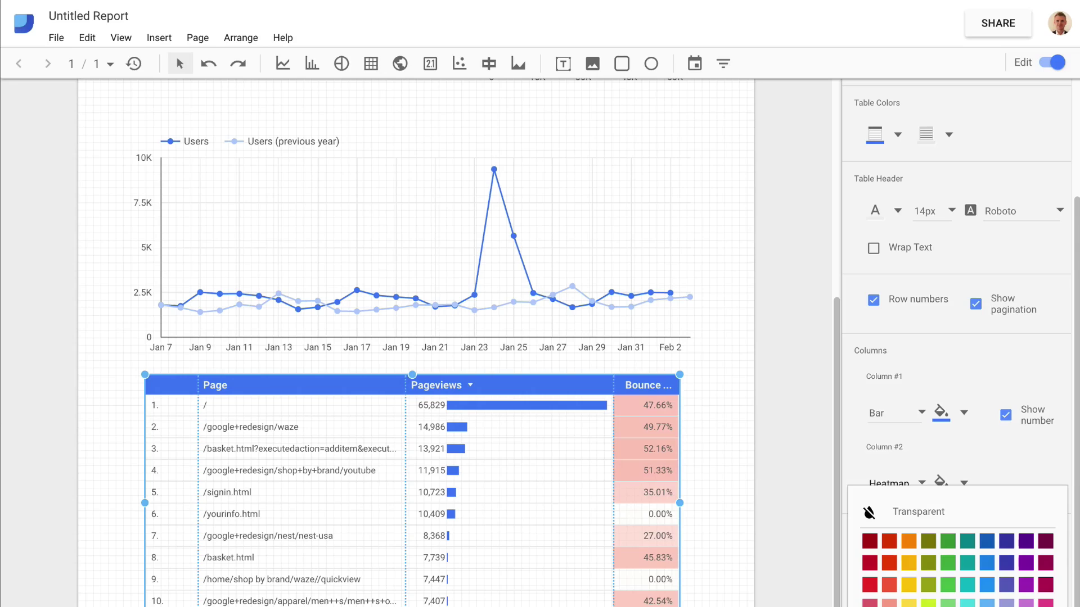
click(897, 604)
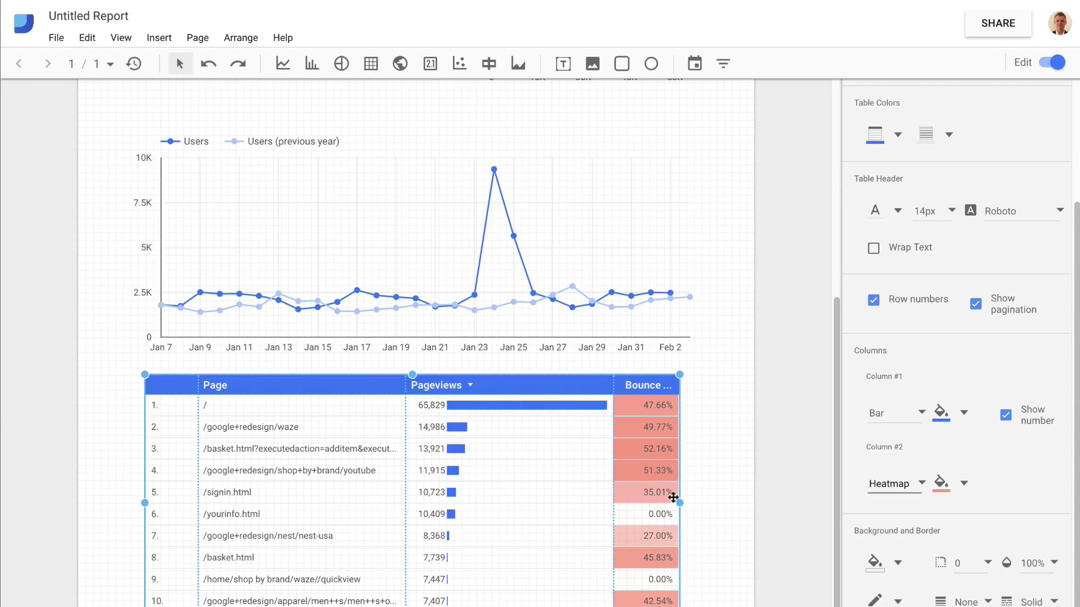
drag(681, 502, 718, 503)
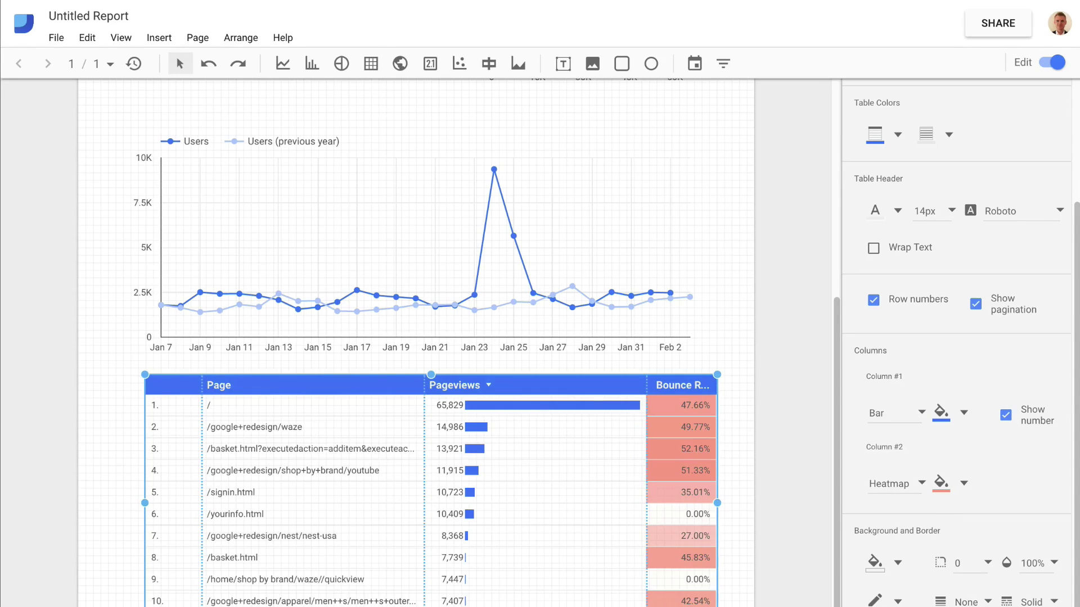
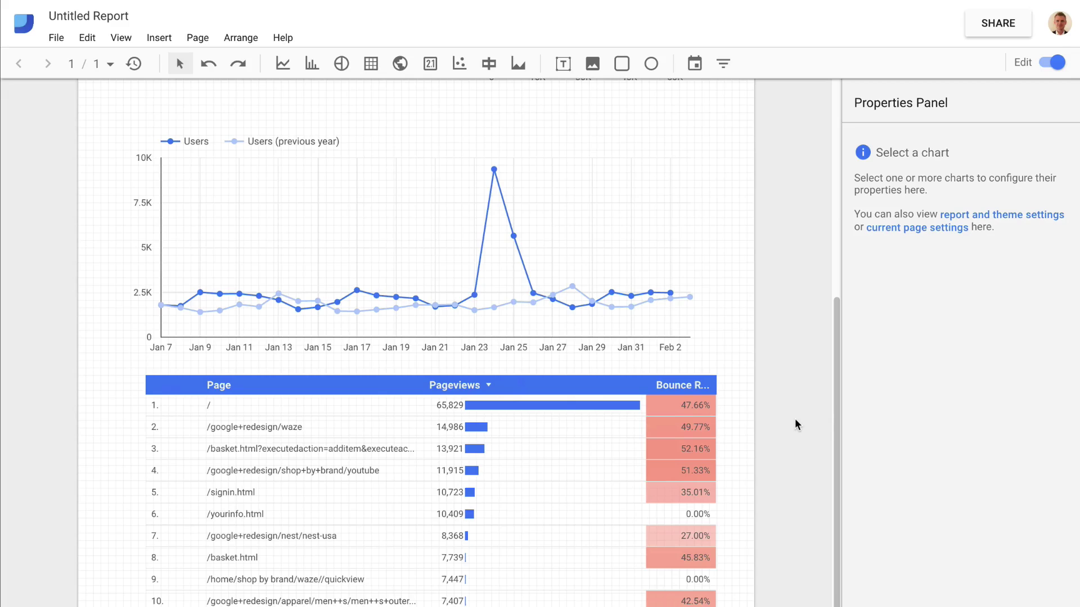
Draw a rectangle across the full width of the page top as a header banner and fill it with black
scroll(798, 424, up, 6)
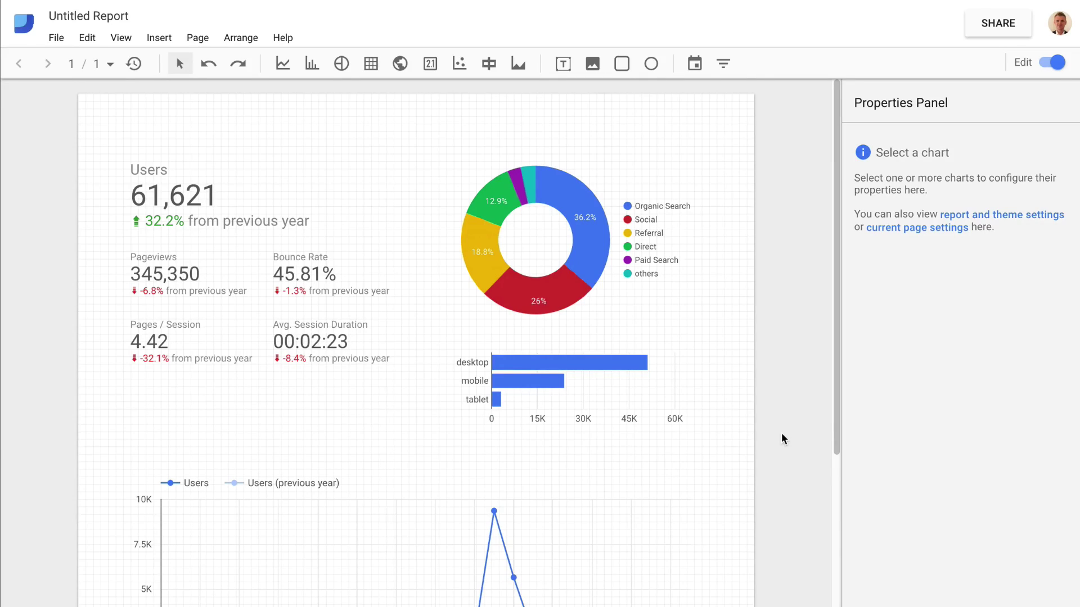
click(622, 73)
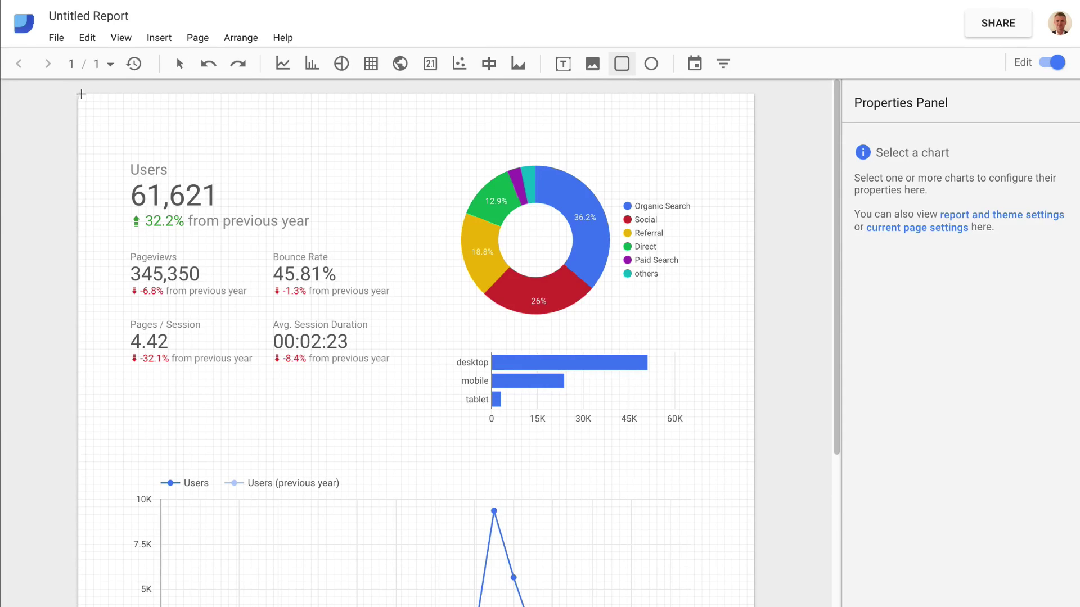
mouse_move(81, 94)
mouse_down()
mouse_move(622, 176)
mouse_move(679, 199)
mouse_up()
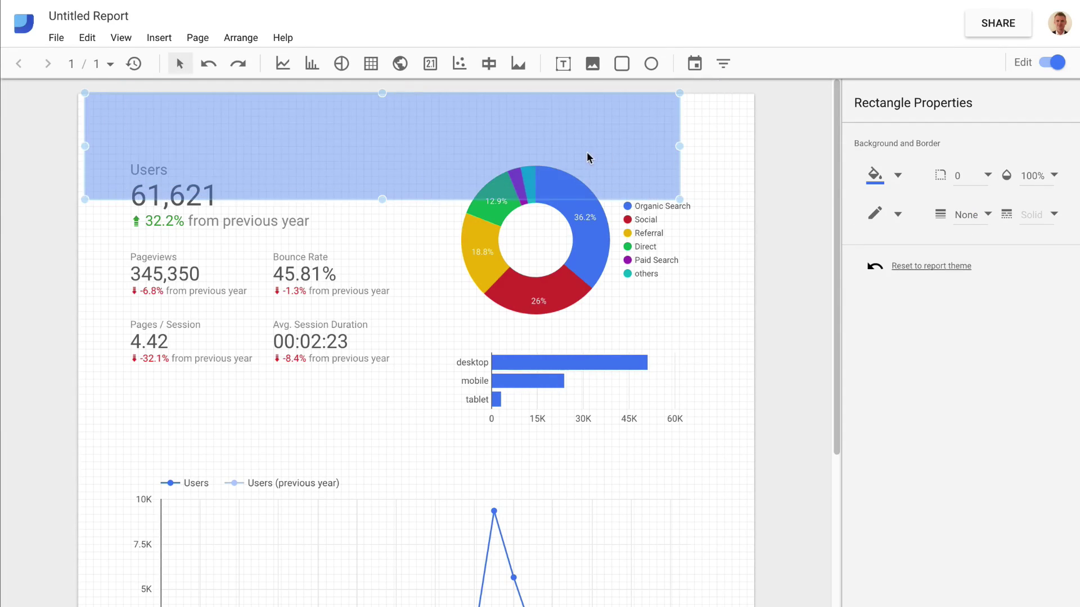
drag(674, 200, 755, 176)
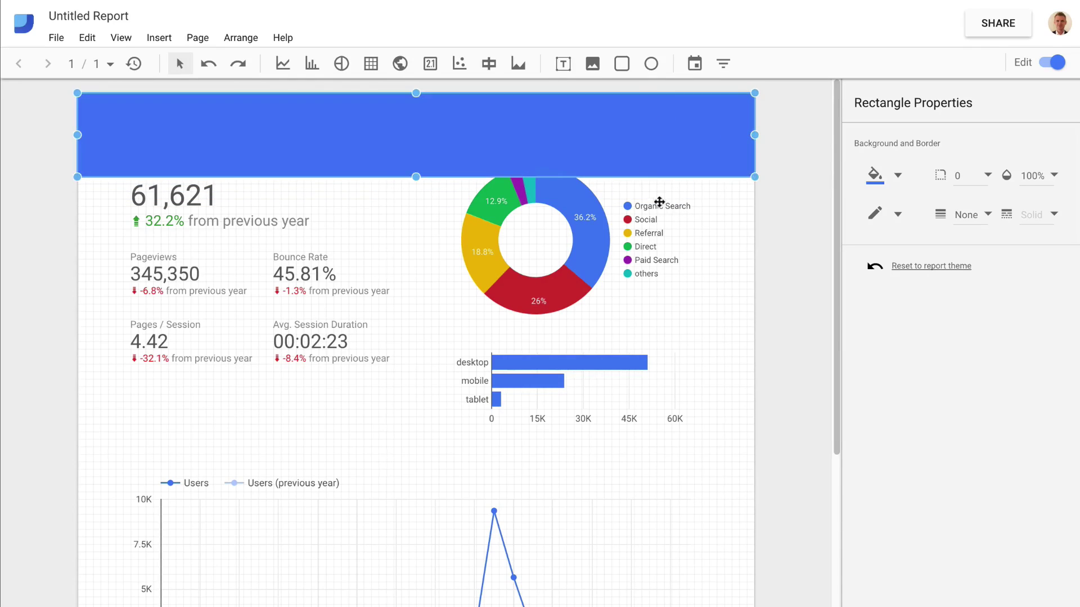
click(897, 176)
click(883, 341)
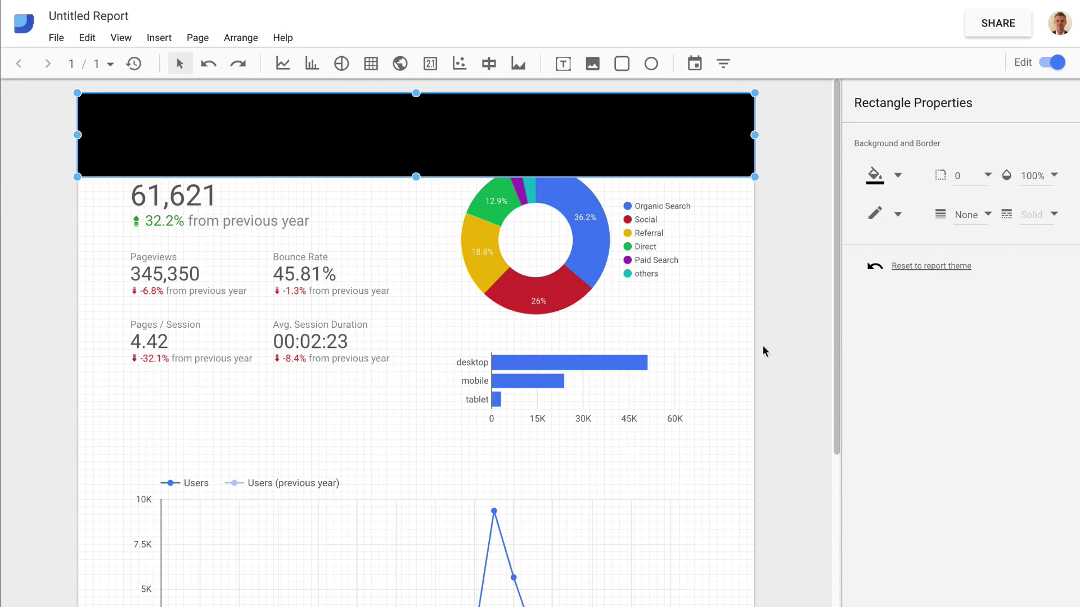
click(774, 327)
Move the channel donut chart, the device bar chart and the five scorecards down below the black banner
drag(581, 263, 574, 332)
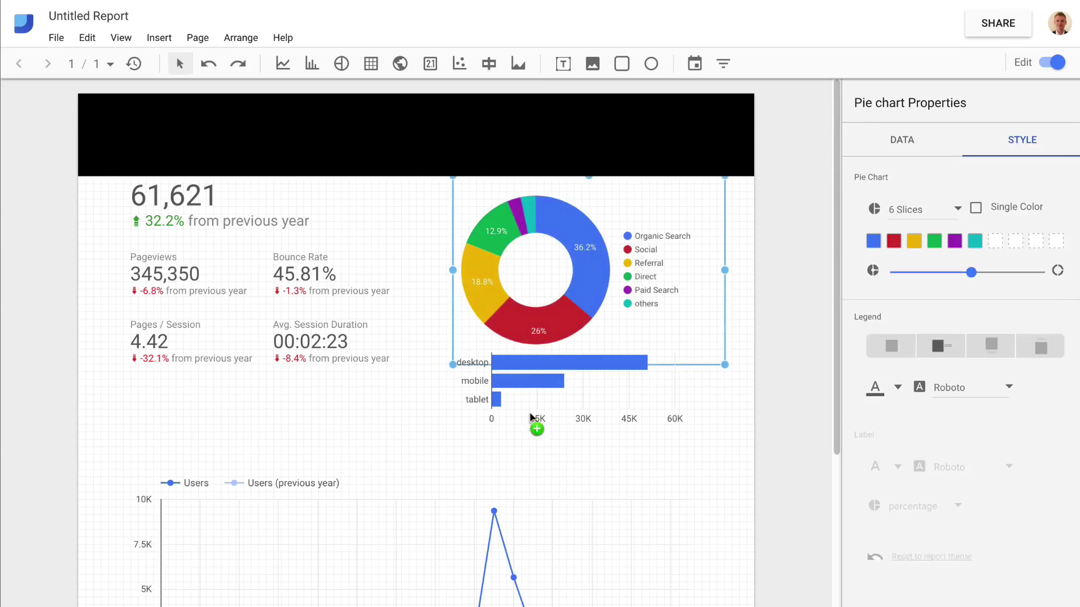
drag(535, 424, 534, 461)
drag(111, 222, 309, 379)
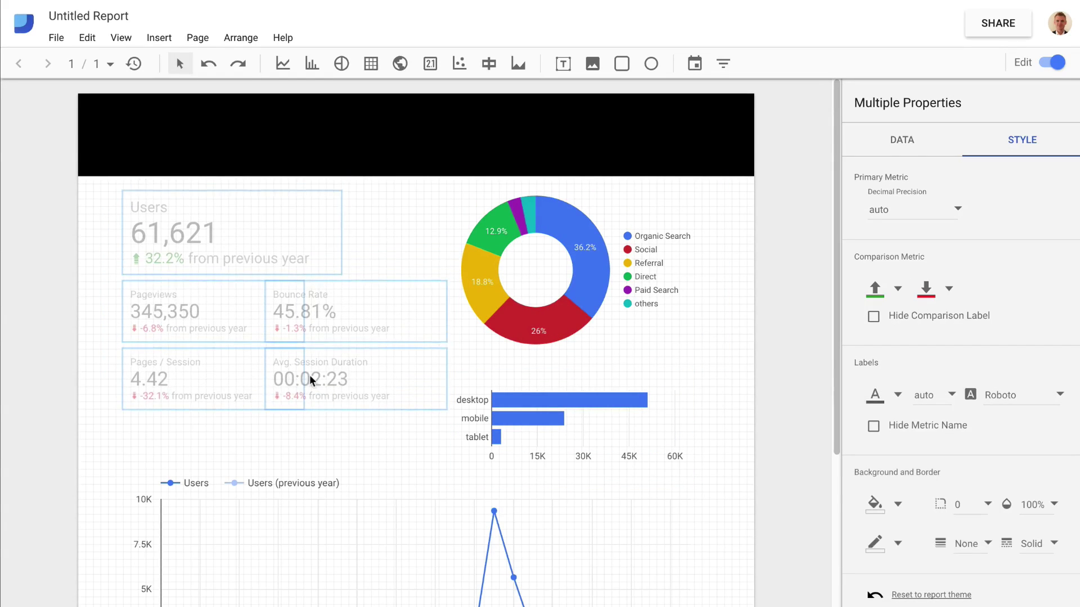
click(401, 228)
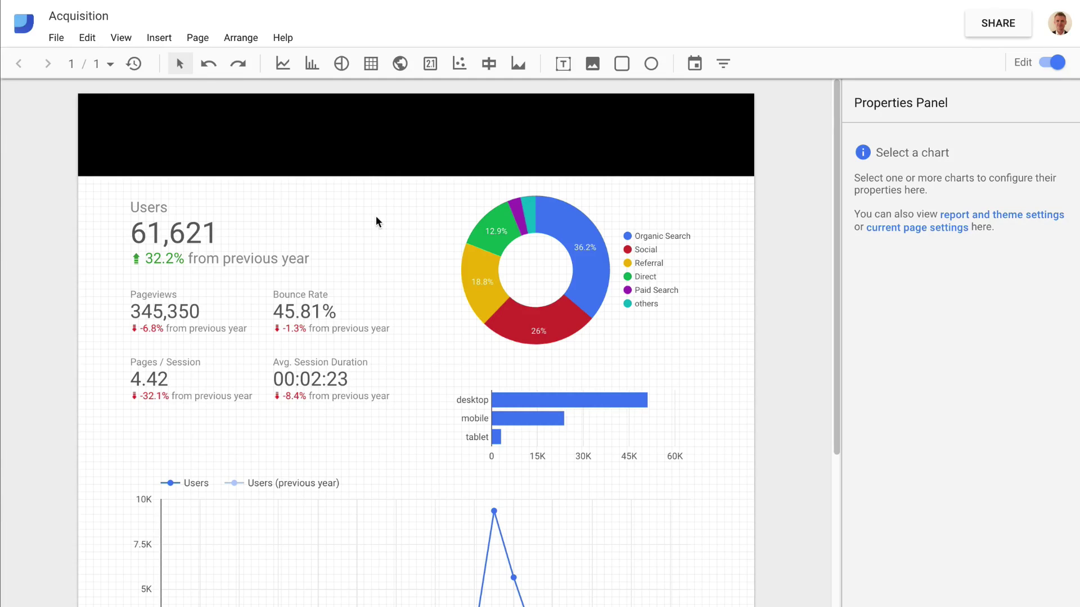
Add a text box reading "Audience Overview" over the banner, aligned with the scorecards below
click(562, 63)
drag(123, 119, 402, 156)
text(Audience Overview)
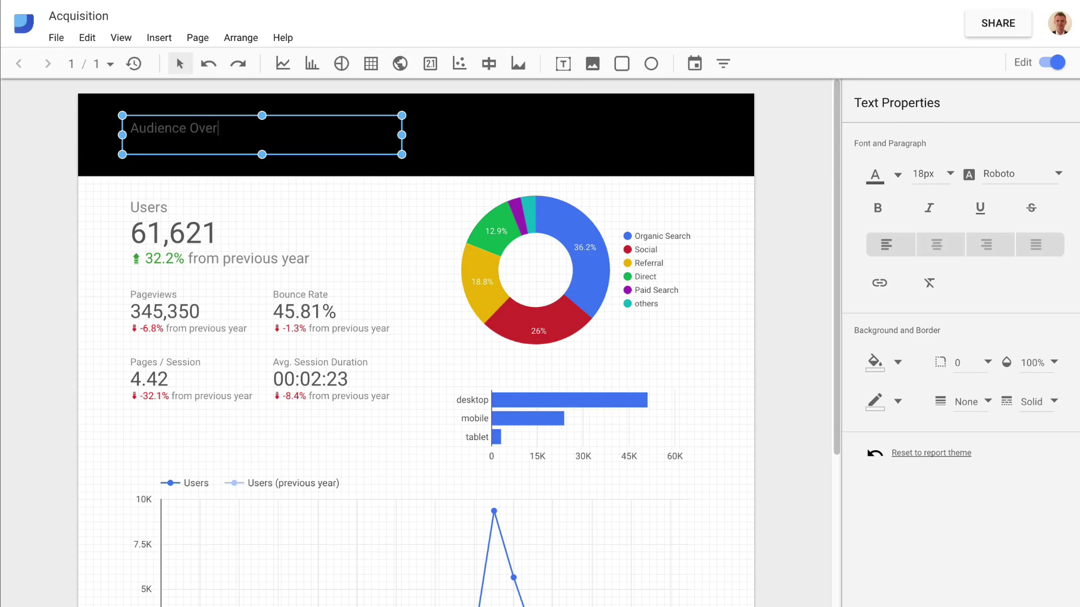
Make the "Audience Overview" title larger, bold and white, and center it vertically in the banner
key(ctrl+a)
click(950, 173)
click(925, 237)
click(877, 208)
click(46, 251)
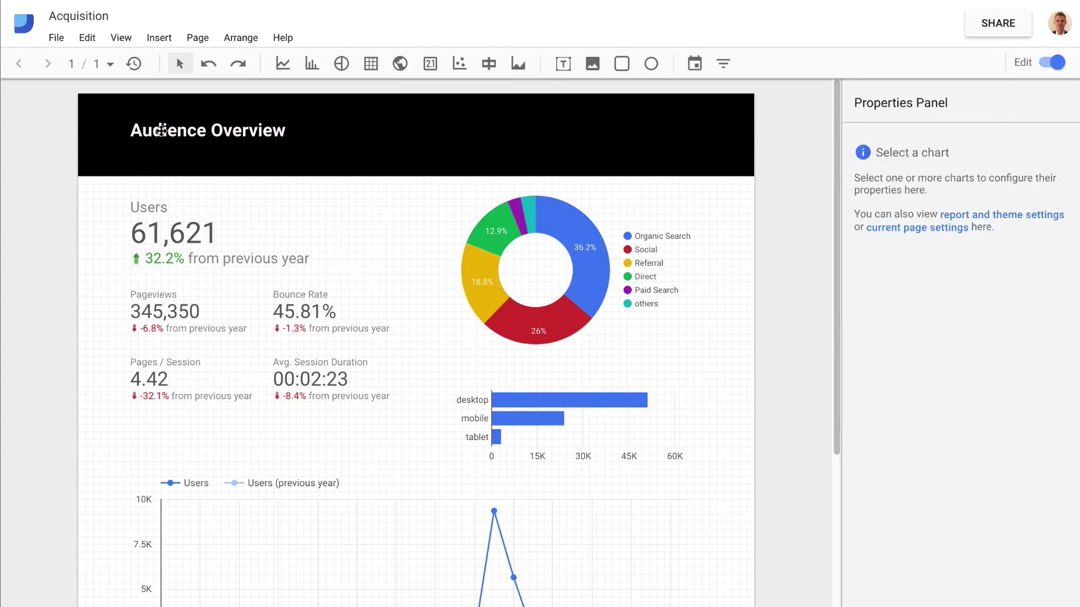
click(169, 121)
click(47, 251)
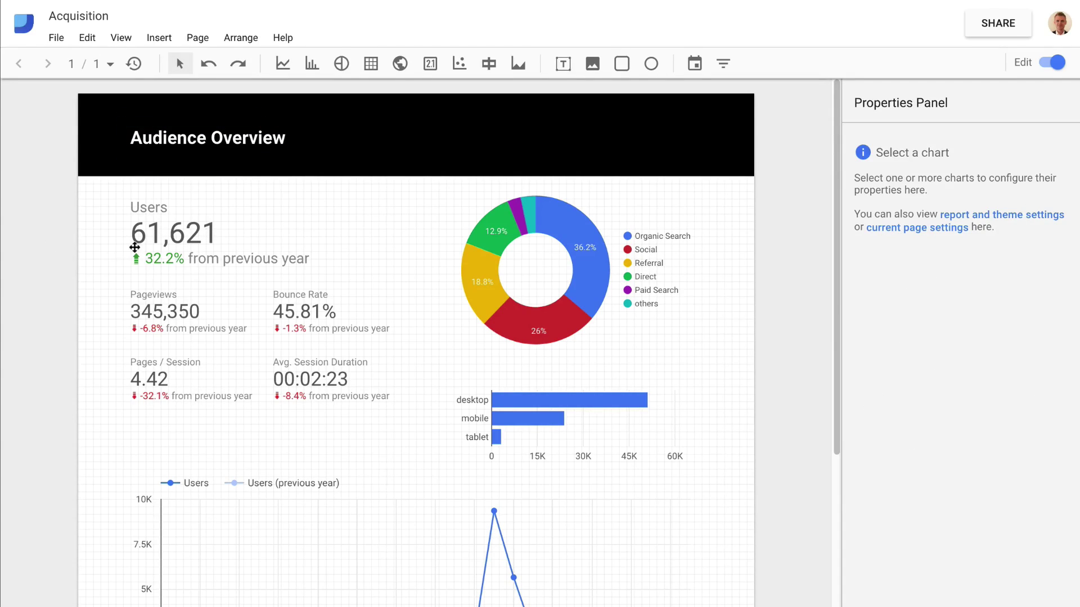
Add a date range control to the banner opposite the title, with a default range of the last 30 days, excluding today
click(695, 64)
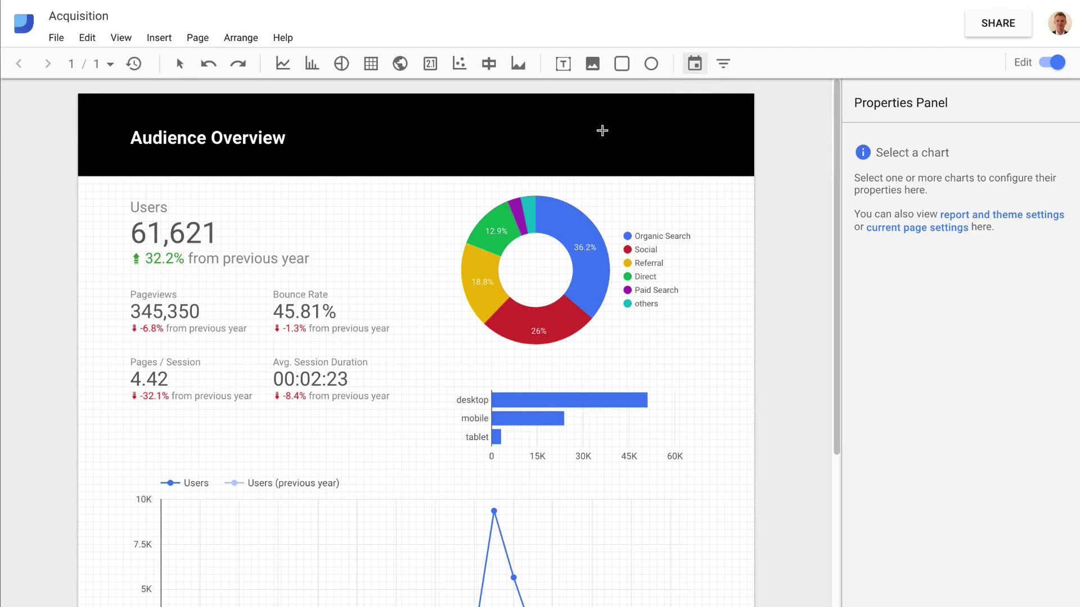
drag(554, 115, 717, 154)
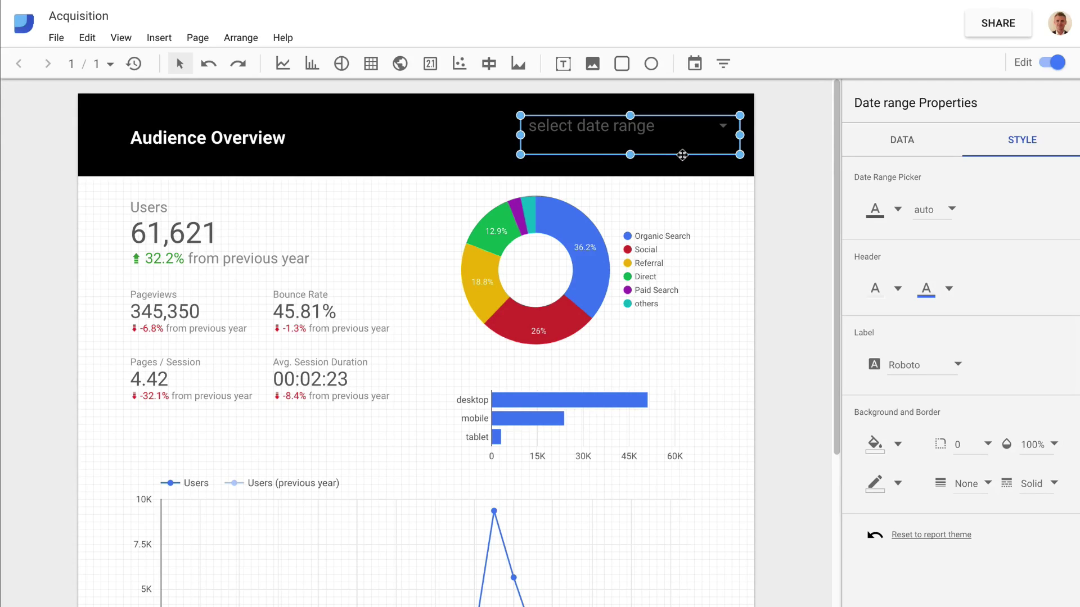
click(898, 140)
click(957, 208)
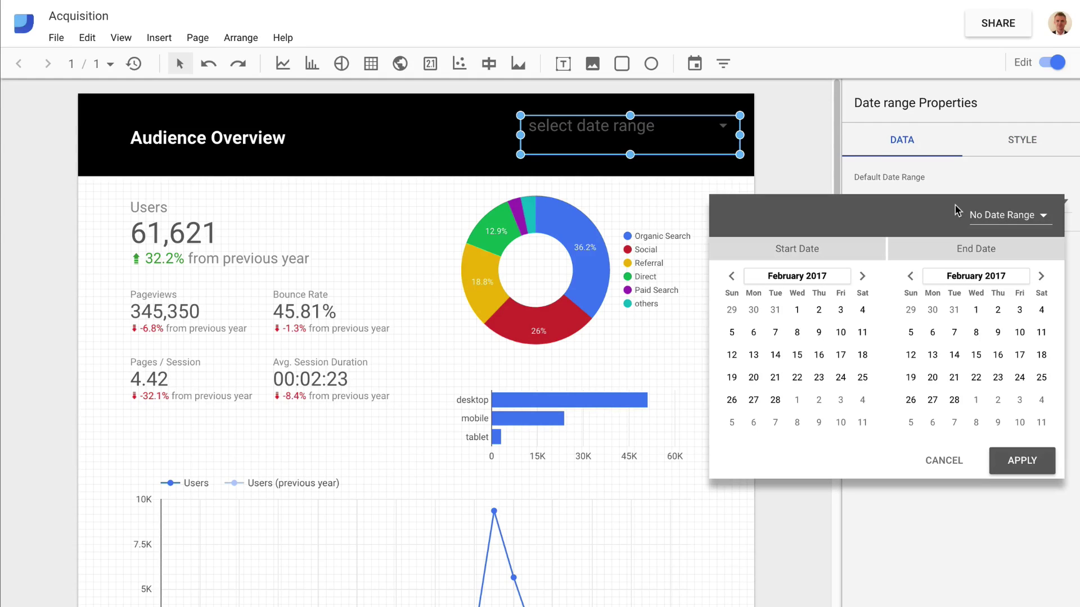
click(1016, 223)
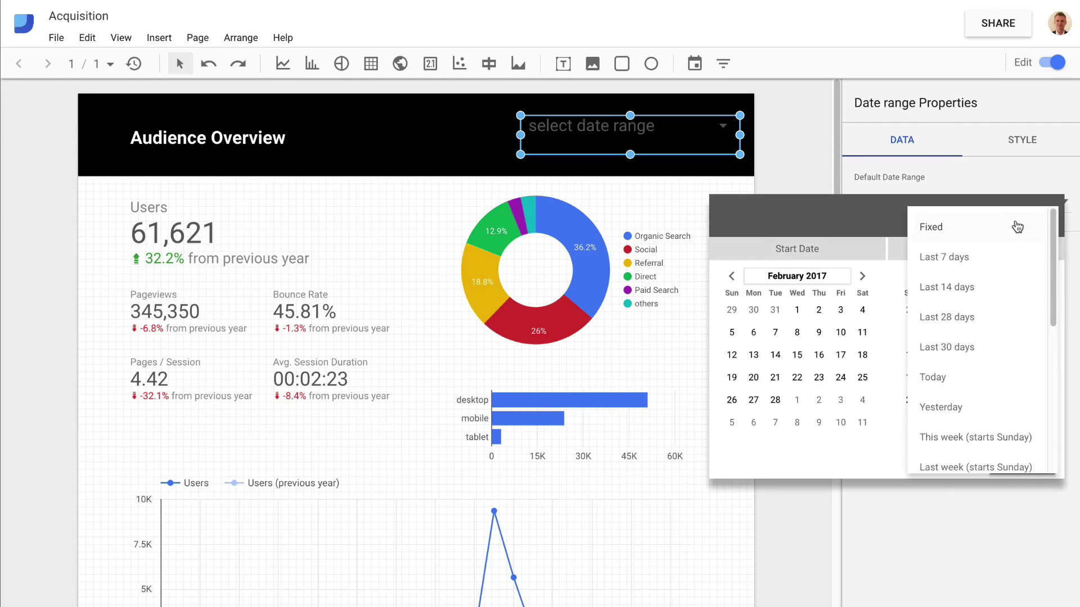
click(979, 349)
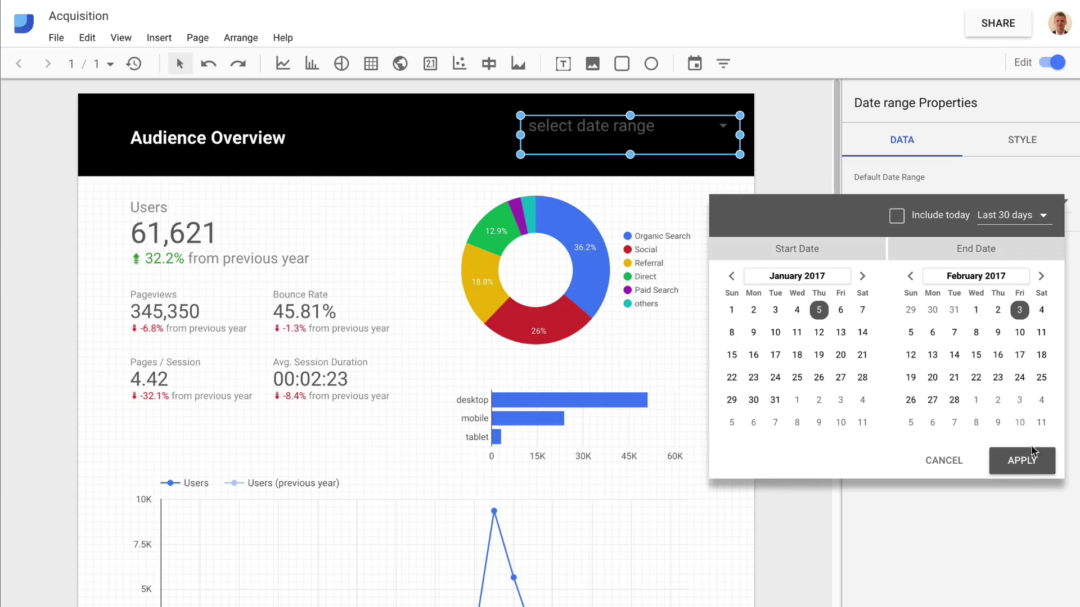
click(1022, 460)
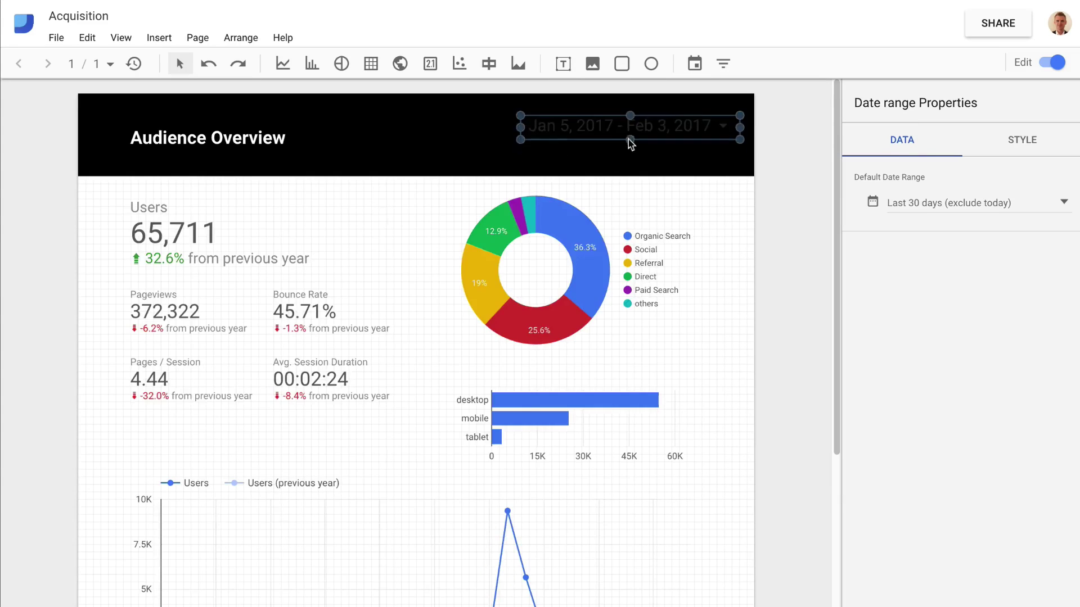
click(764, 179)
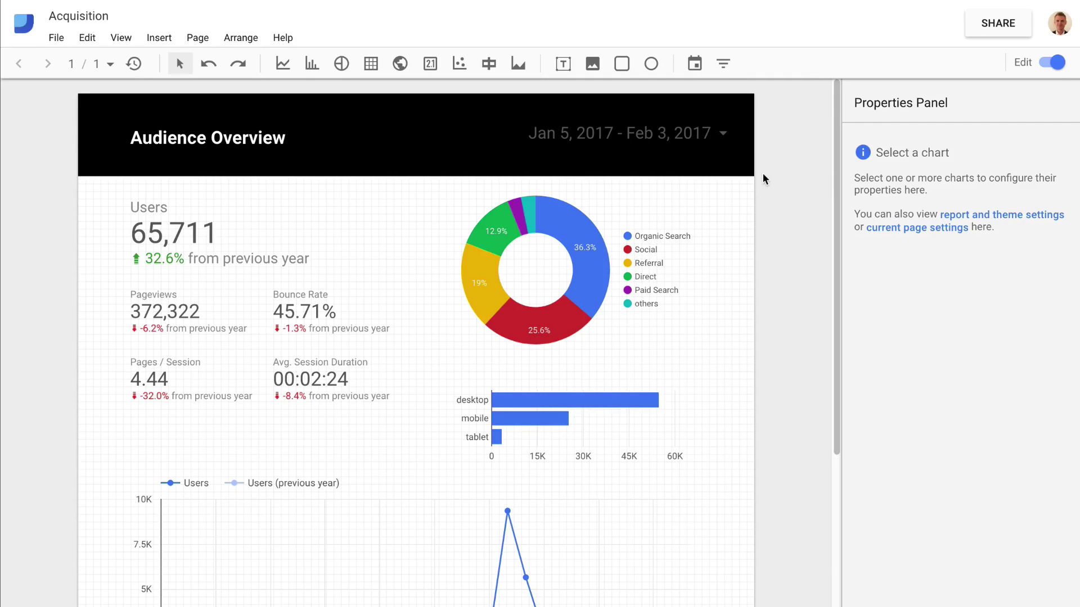
Preview the finished report in view mode, examining the charts and paging through the top-pages table
click(1059, 64)
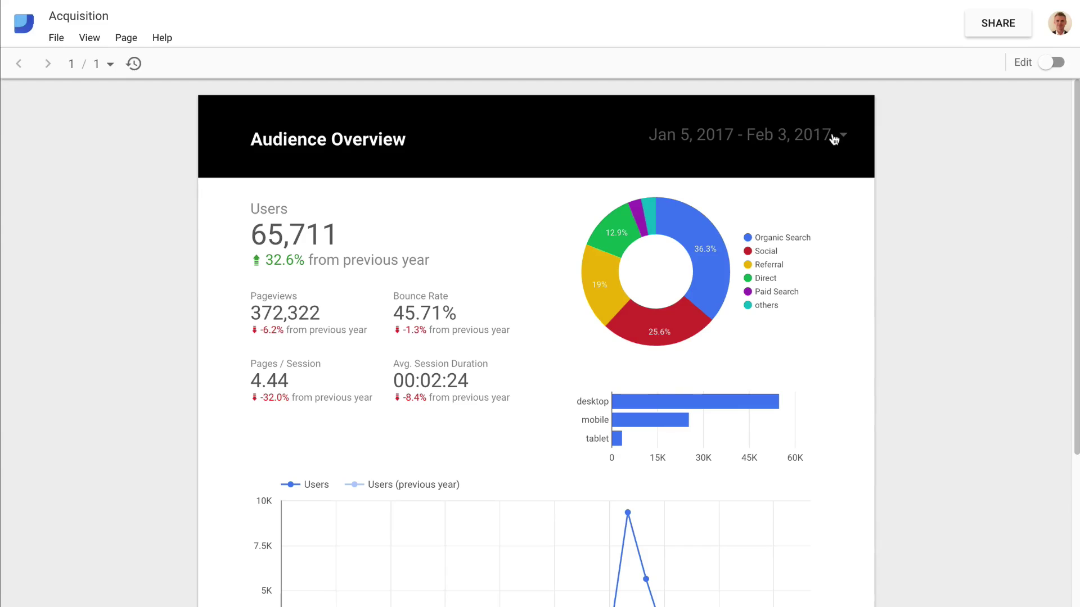
scroll(699, 248, down, 6)
scroll(699, 247, up, 6)
scroll(699, 247, down, 6)
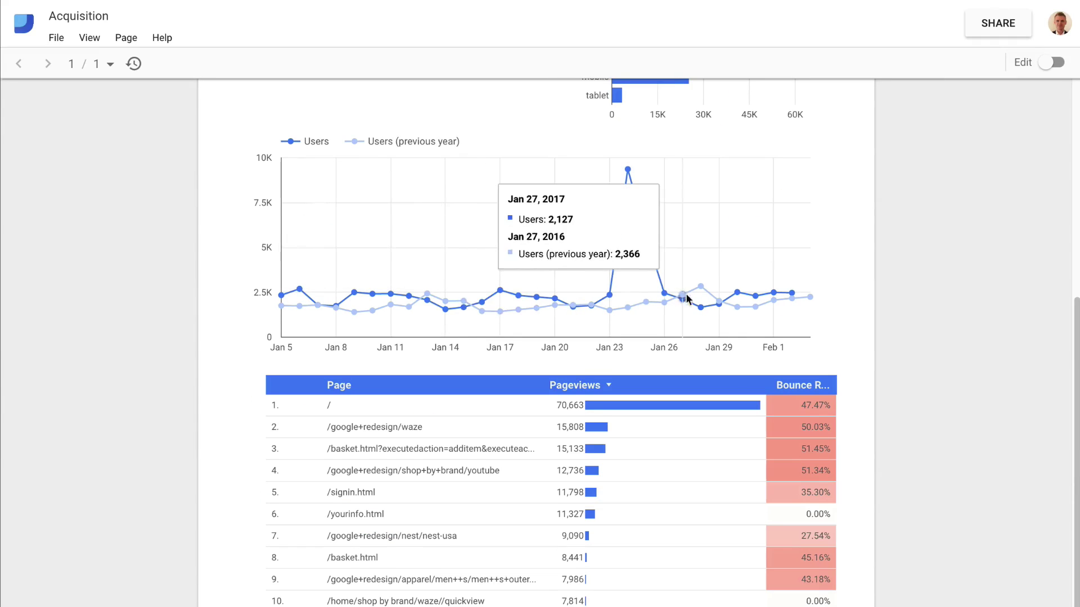
click(830, 606)
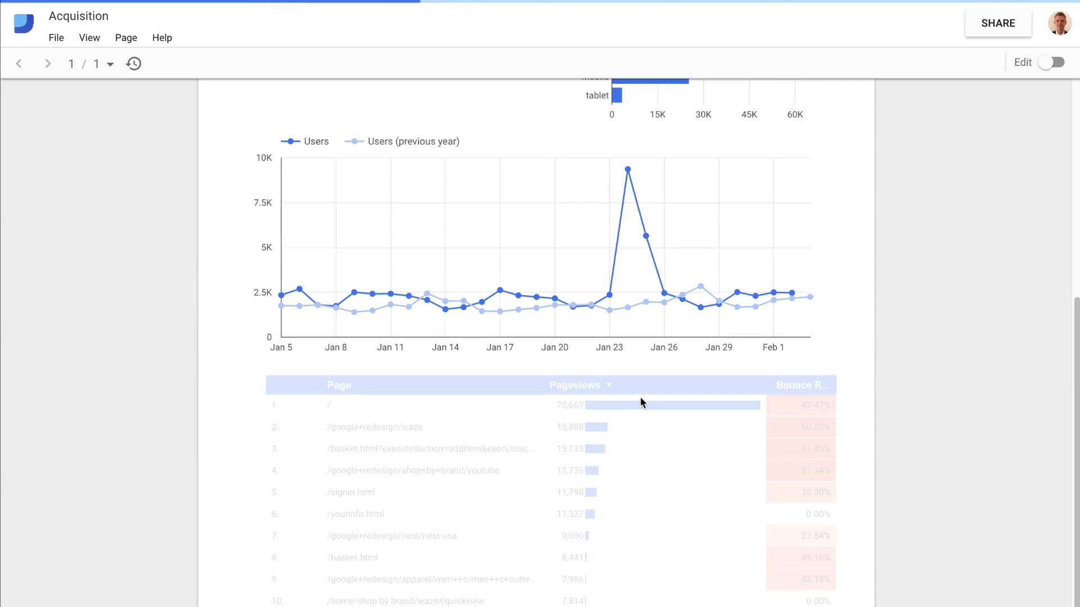
scroll(663, 341, up, 6)
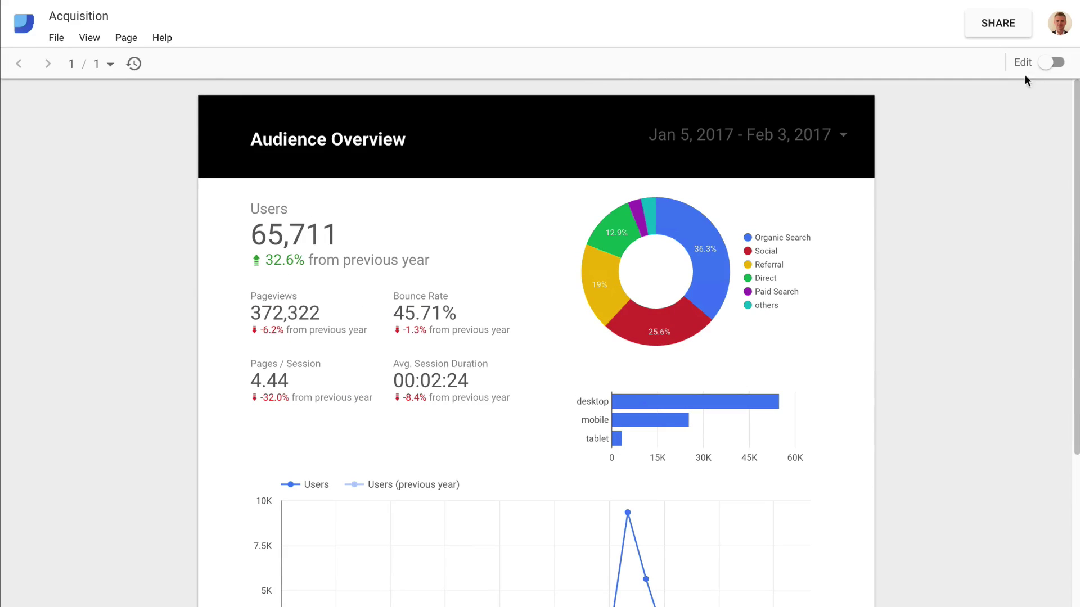
Test the date range control with January 12 to February 14, 2017, and return to edit mode
click(822, 142)
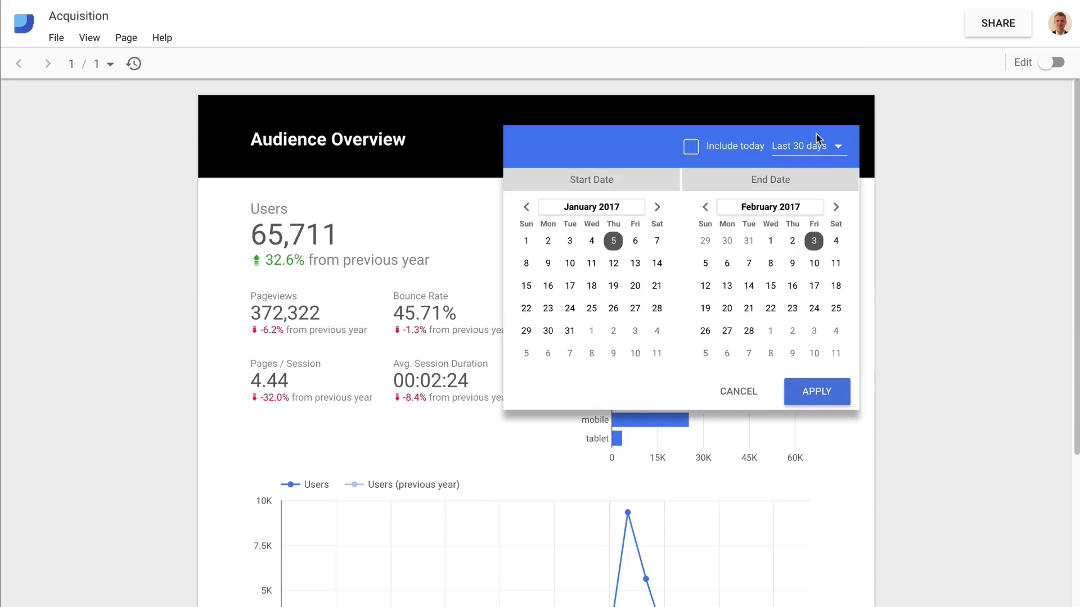
click(613, 263)
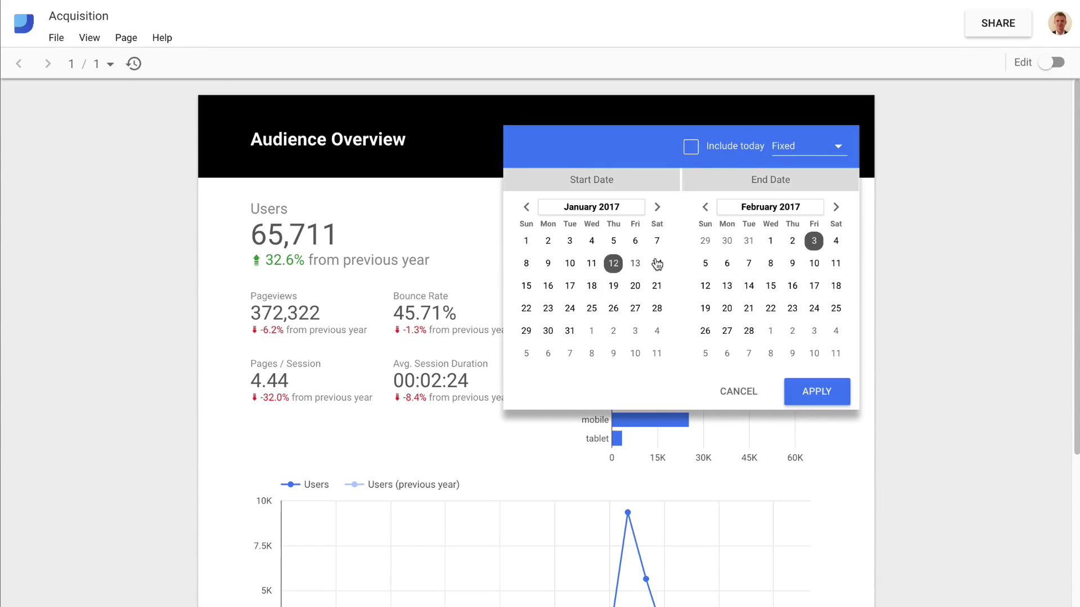
click(748, 286)
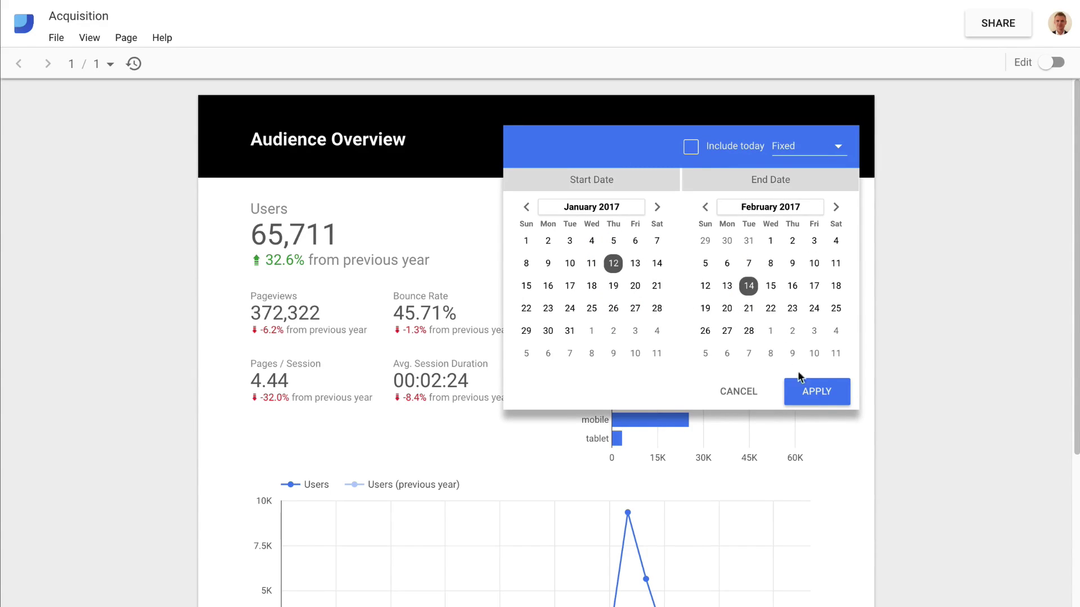
click(822, 394)
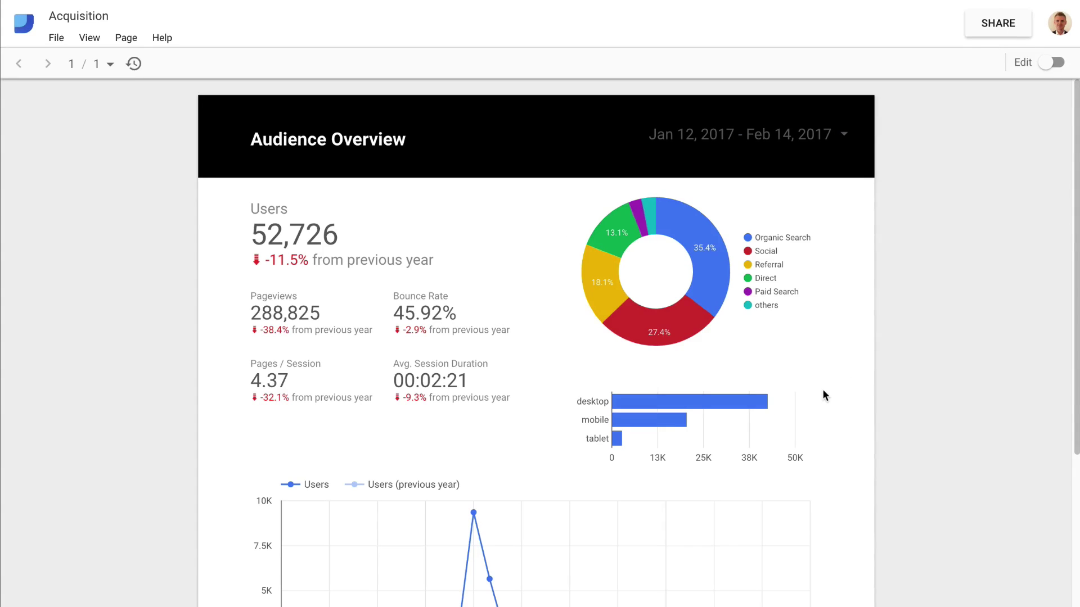
click(1047, 63)
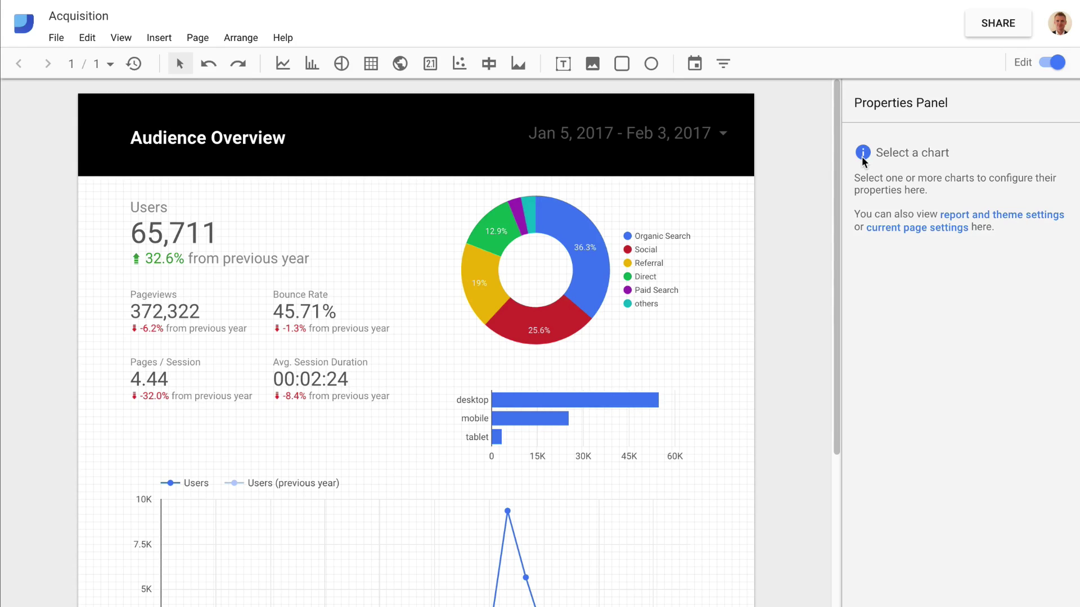
Draw a tall rectangle below the banner, covering the scorecards, and fill it with light grey
click(621, 63)
mouse_move(79, 176)
mouse_down()
mouse_move(306, 591)
mouse_move(394, 586)
mouse_up()
click(898, 175)
click(1039, 349)
Send the light grey rectangle behind the other elements and widen it toward the donut chart
click(234, 46)
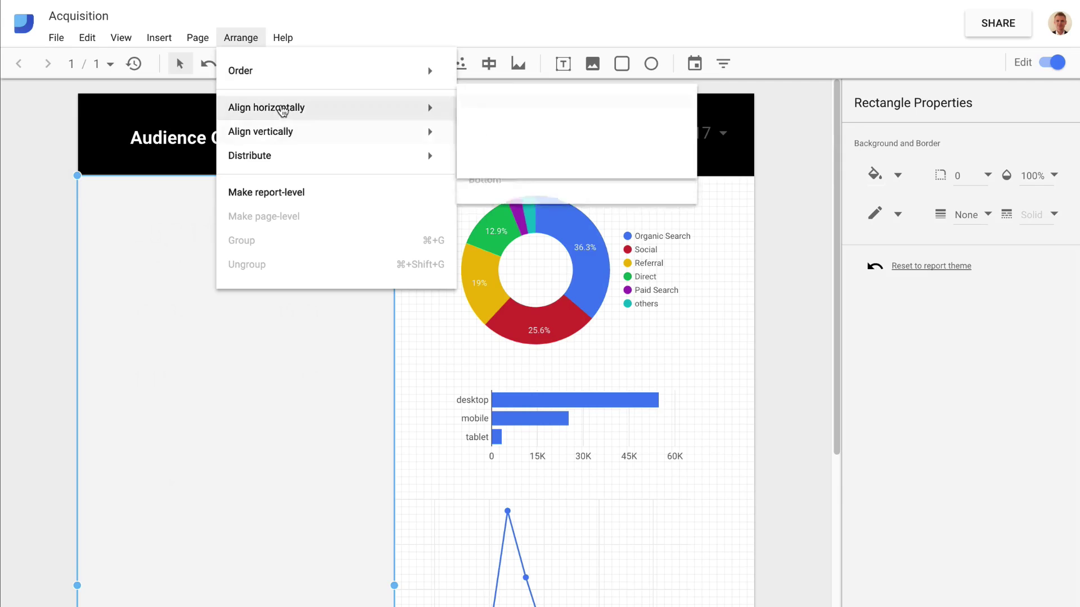
click(499, 140)
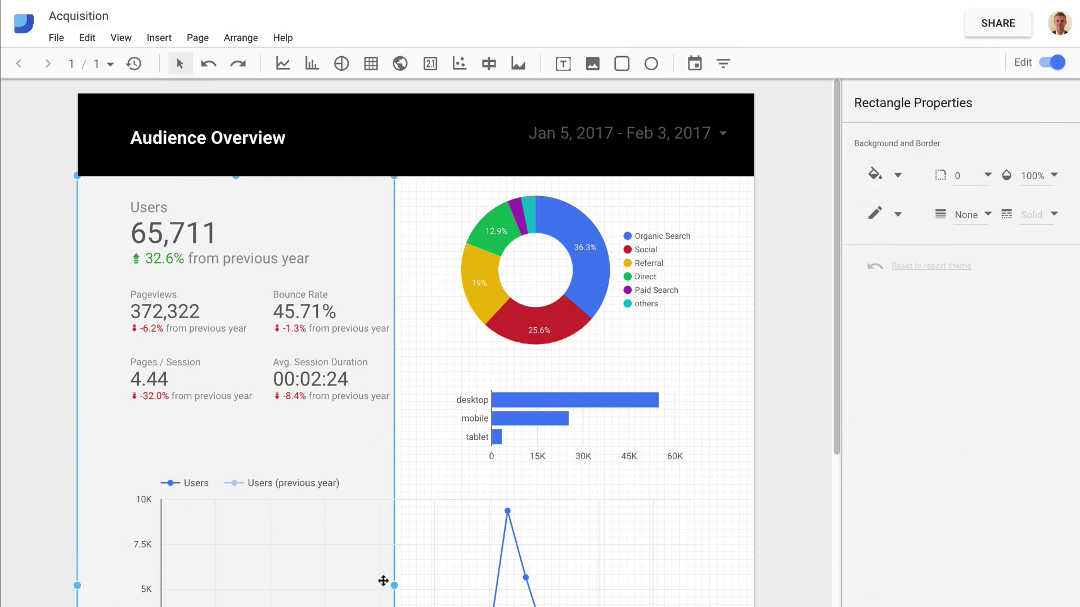
drag(392, 585, 424, 585)
Give the users time series chart a white background and a thin light border
click(393, 467)
scroll(956, 337, down, 7)
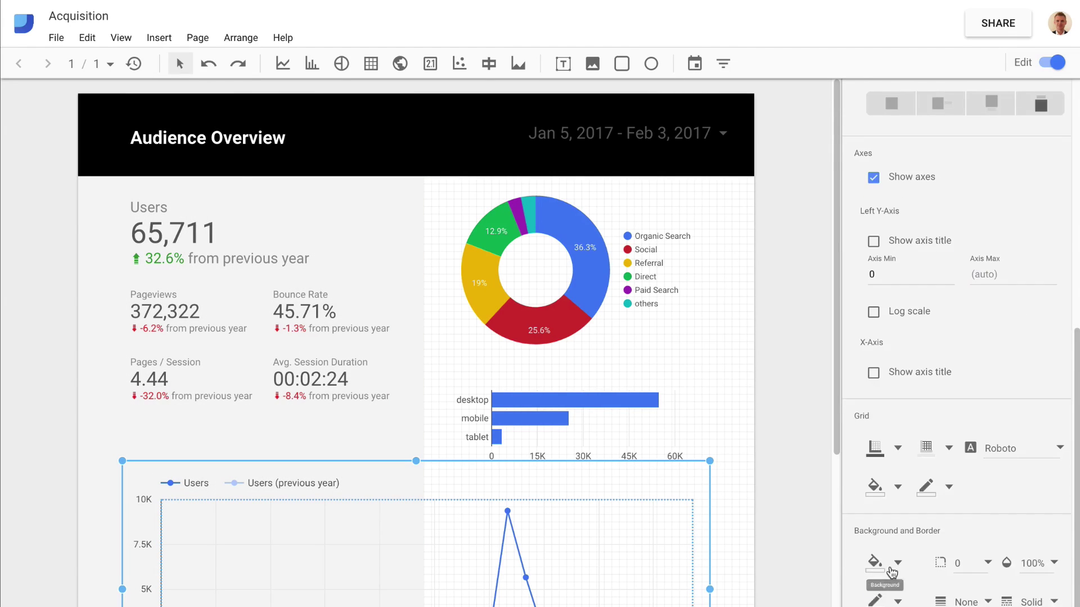
click(897, 563)
click(1041, 590)
click(813, 584)
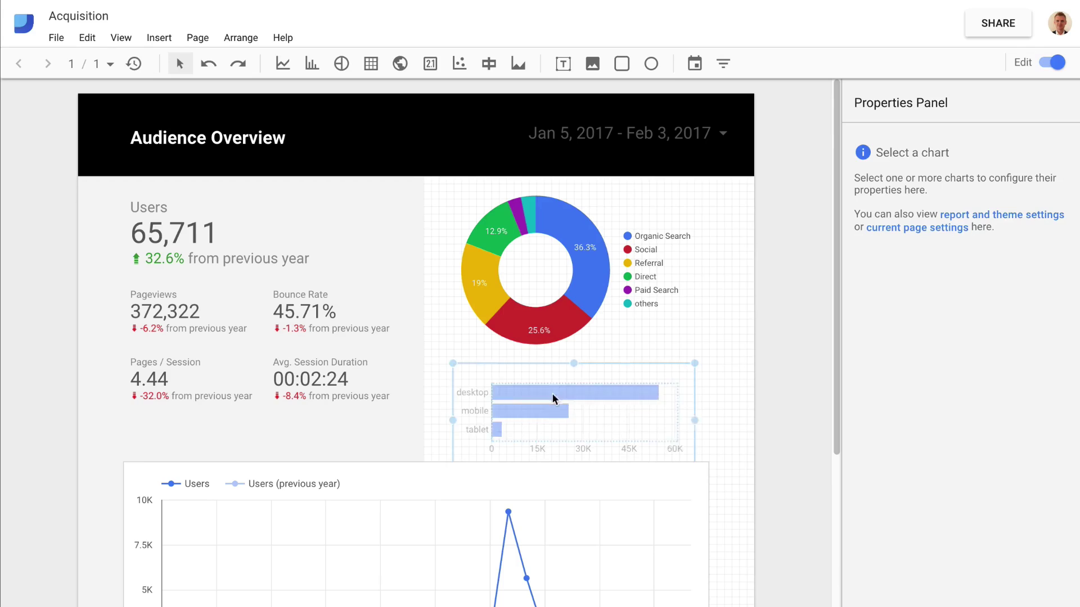
Match the edges of the top-pages table and the time series chart, and leave a small gap between them
scroll(776, 489, down, 6)
click(123, 382)
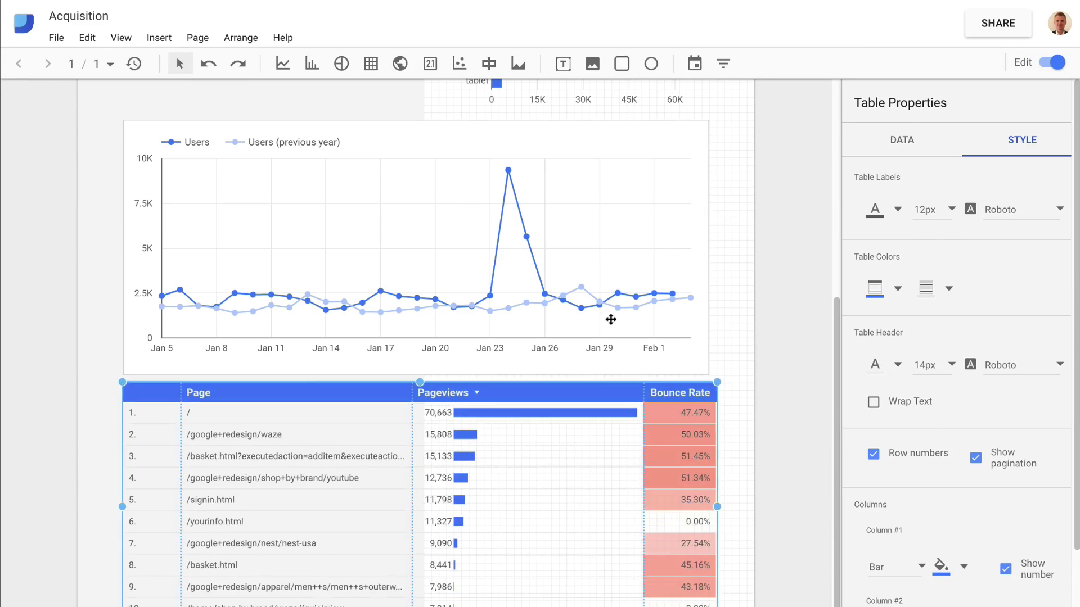
click(612, 316)
drag(710, 374, 716, 360)
Change the top-pages table's header background color to black
click(560, 380)
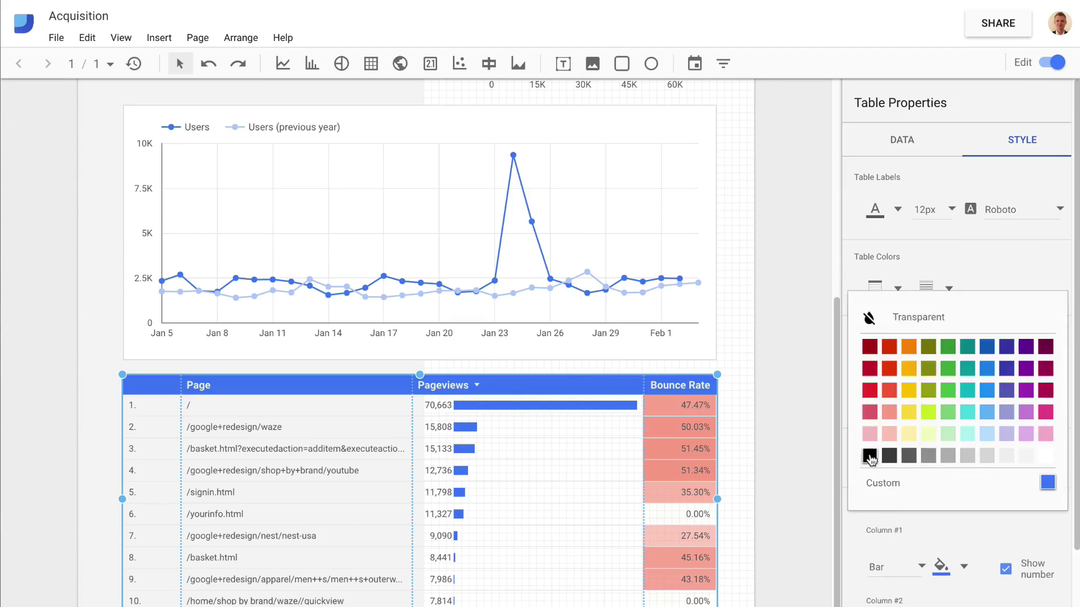
click(865, 382)
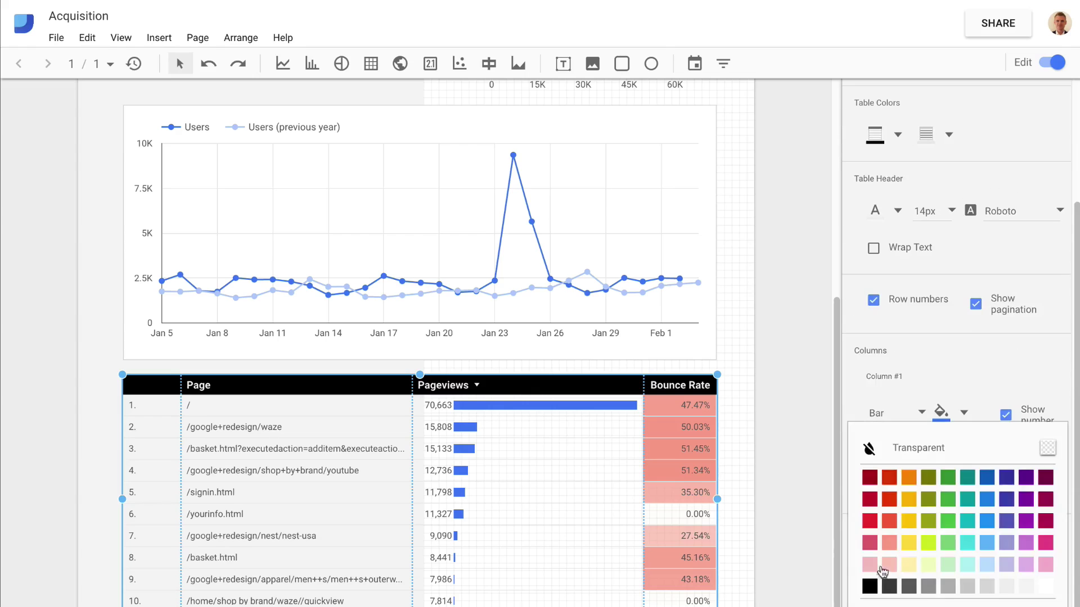
click(831, 440)
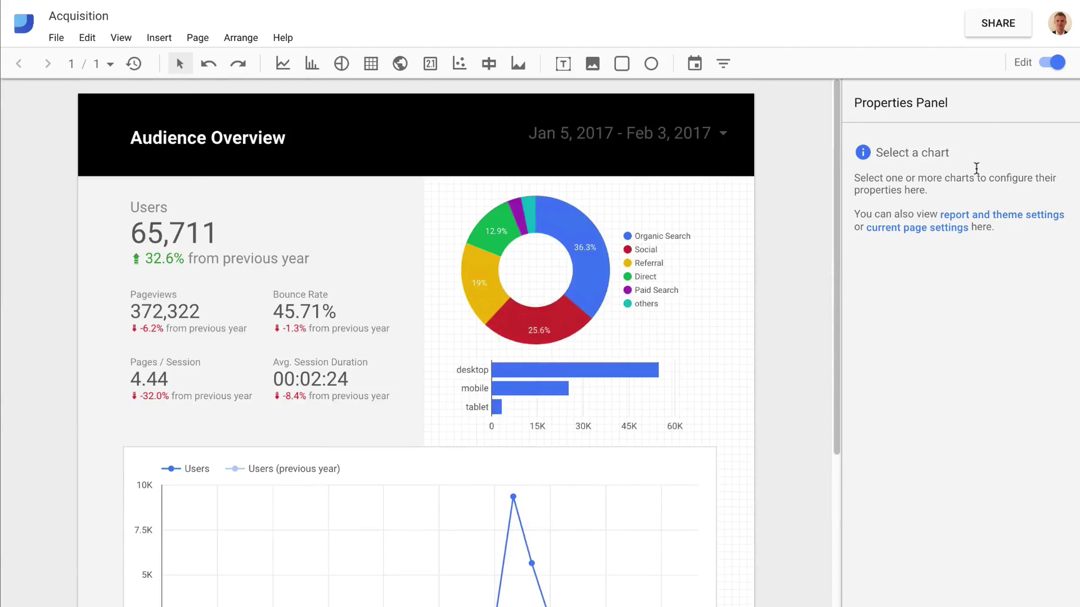
Switch the Audience Overview report to view mode and review its full page
click(1055, 64)
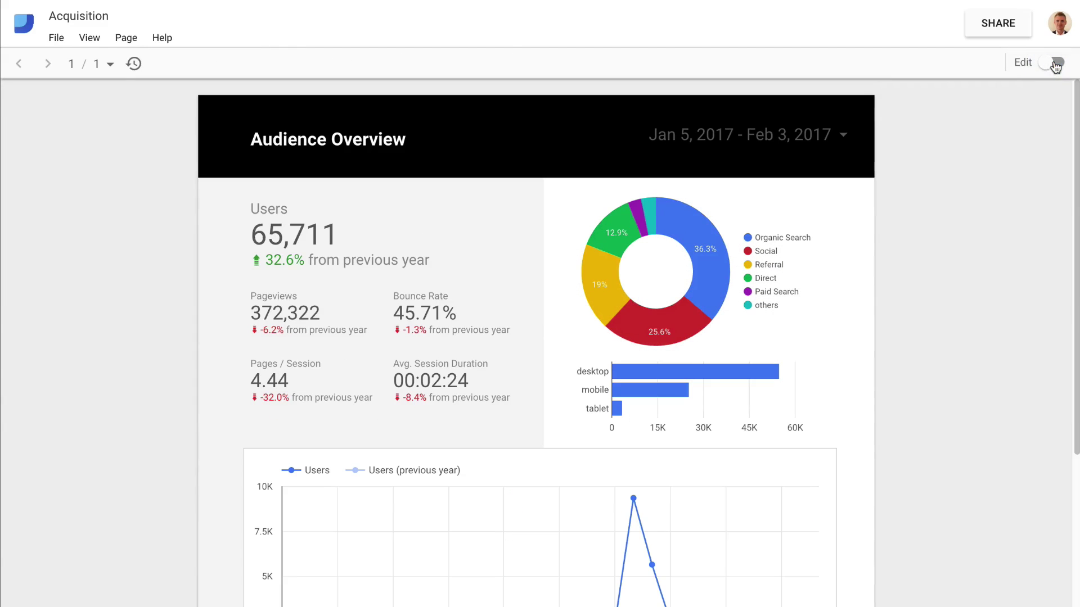
scroll(940, 295, down, 6)
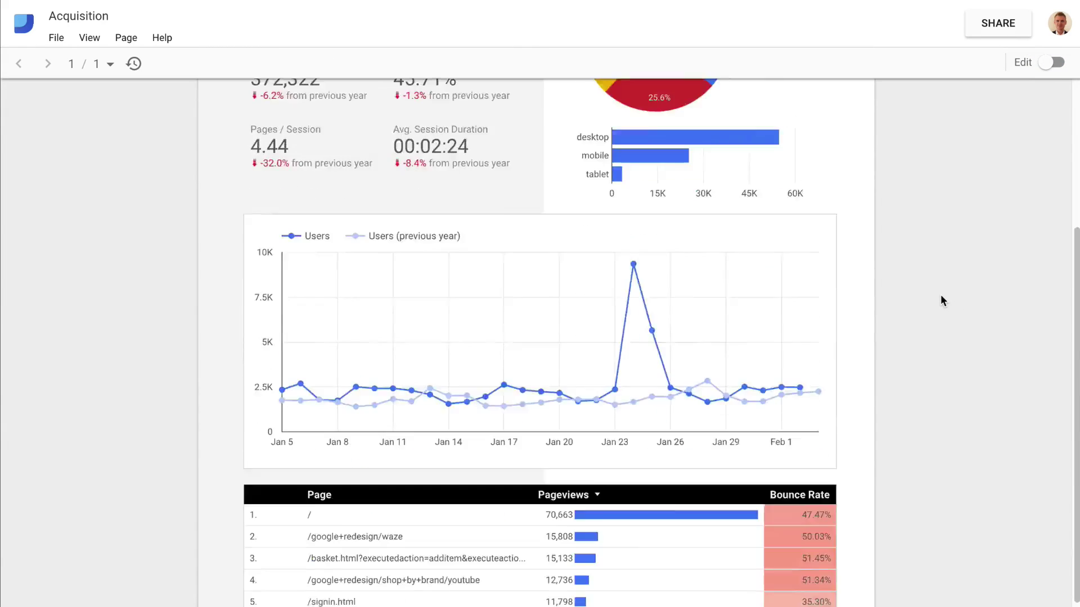
scroll(940, 295, up, 6)
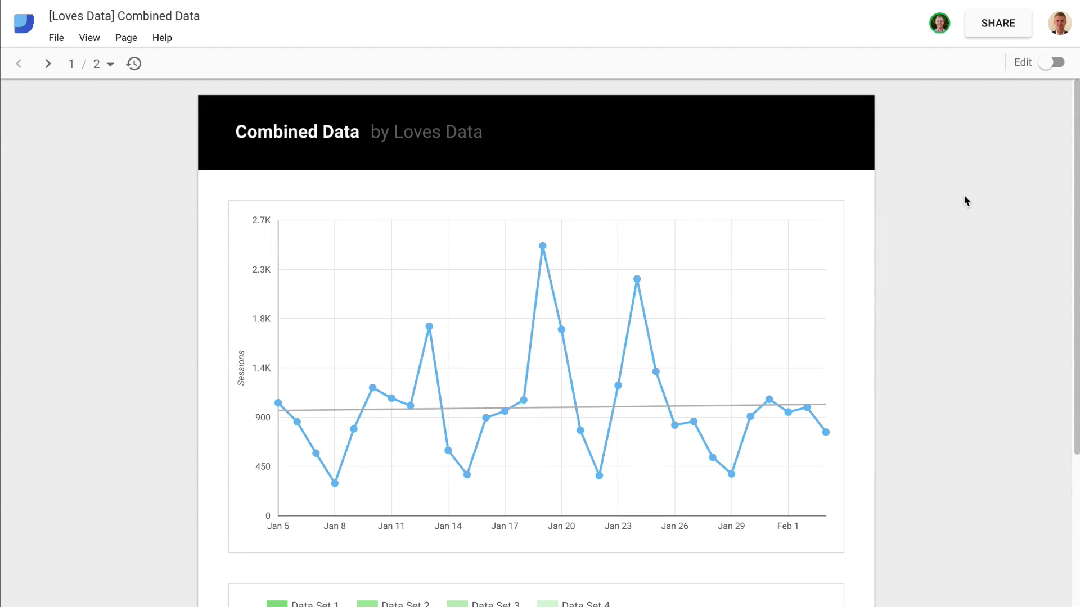
Review the sessions line chart and the stacked data set chart in the Combined Data report
scroll(858, 285, down, 6)
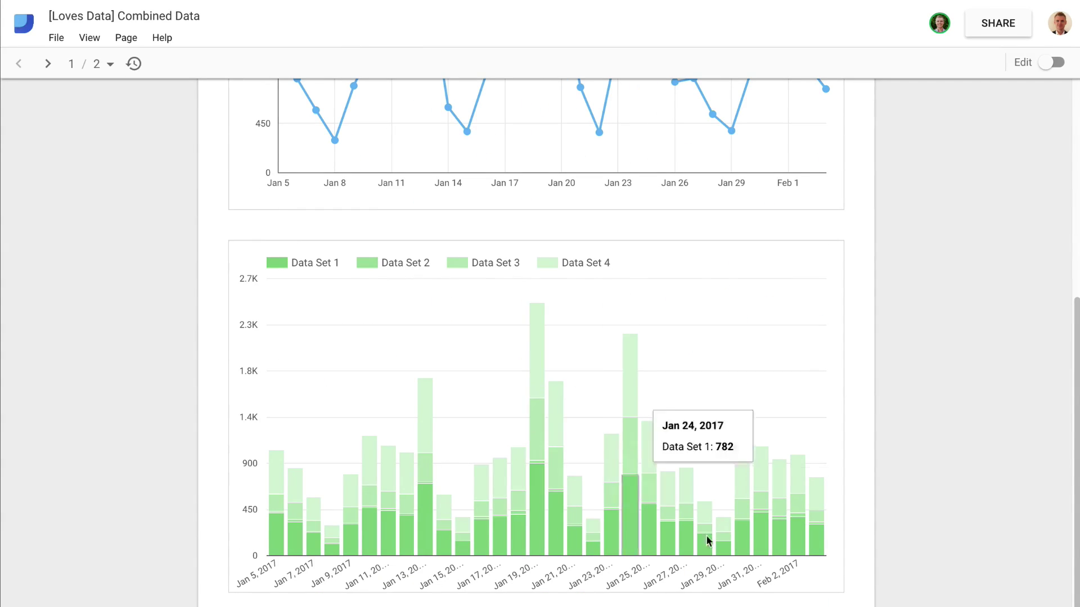
scroll(906, 382, up, 6)
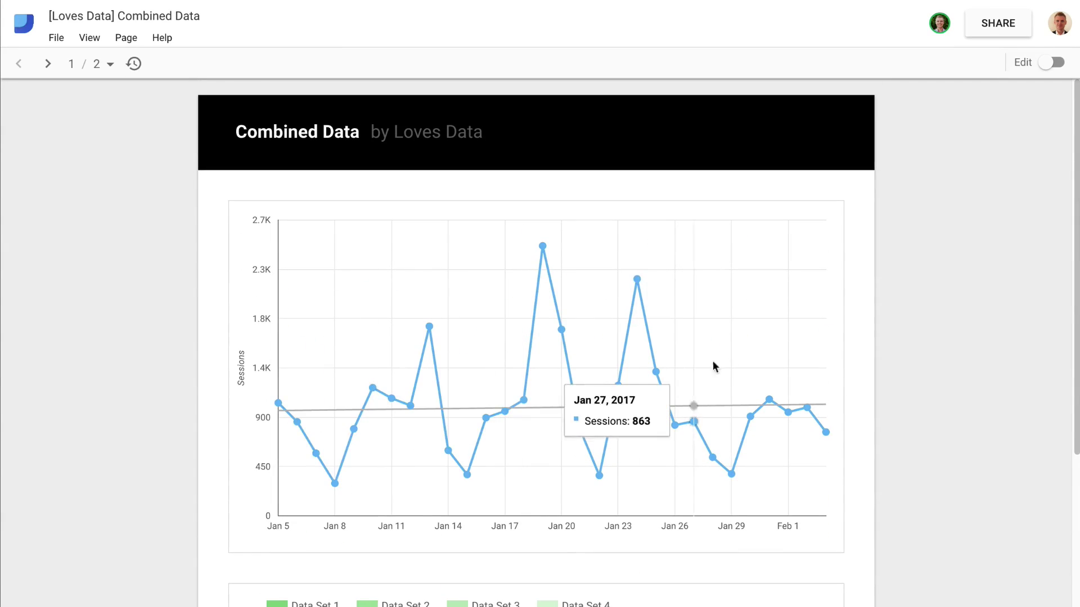
scroll(920, 375, down, 6)
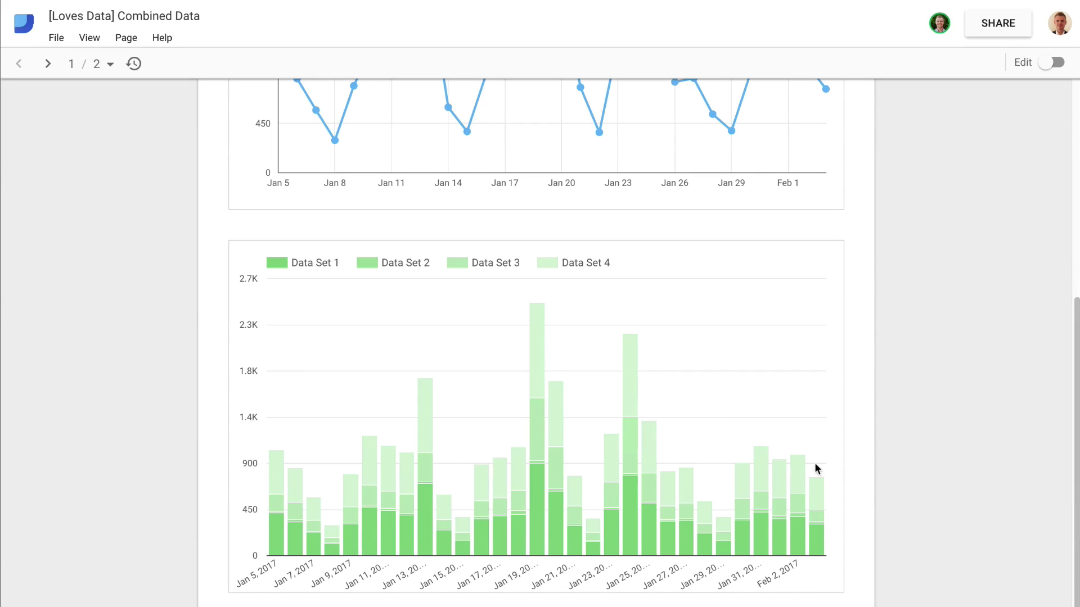
scroll(798, 453, up, 6)
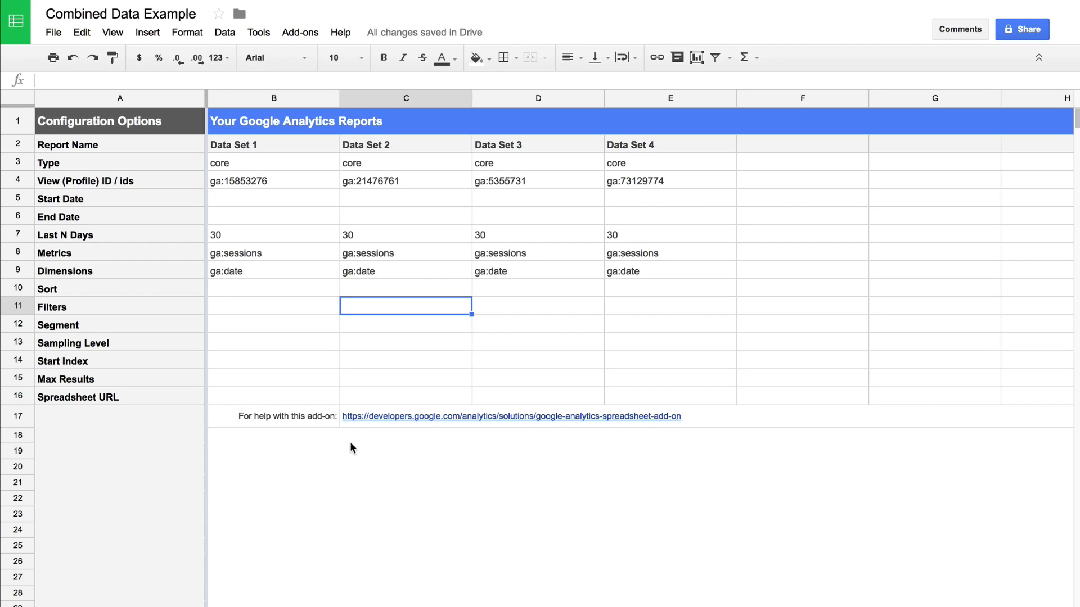
In the Combined Data Example Google Sheet, examine the Google Analytics add-on's report commands and a data set's results breakdown
click(305, 36)
mouse_move(419, 62)
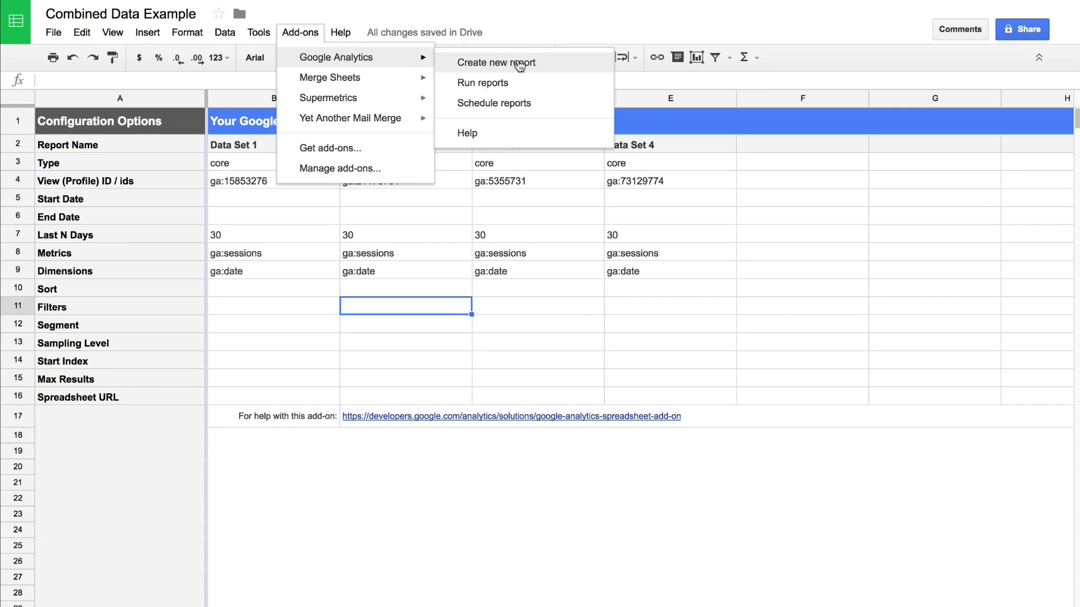
click(474, 476)
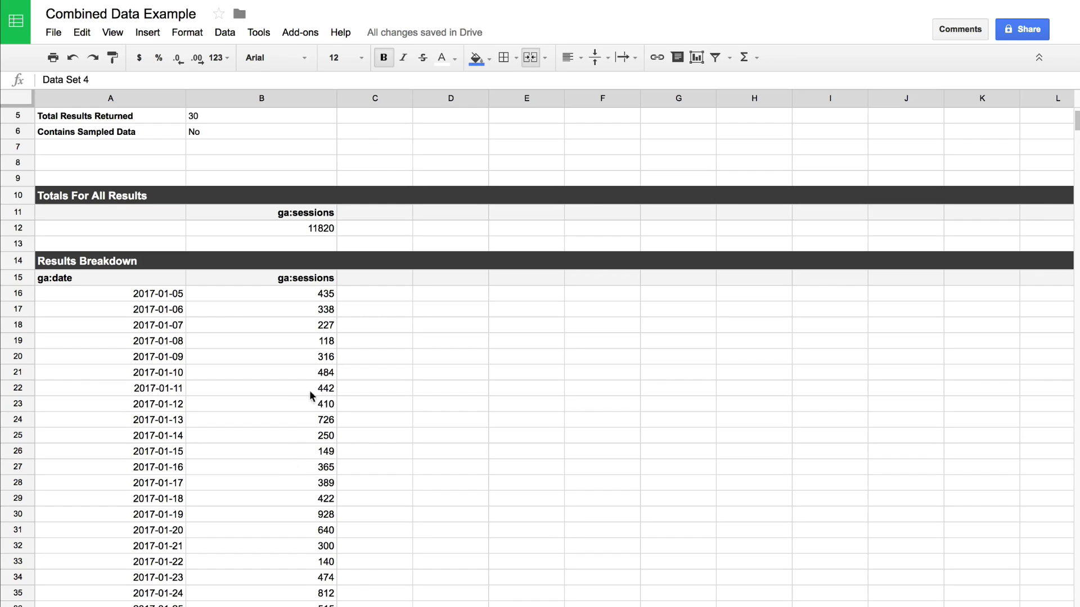
scroll(309, 510, down, 6)
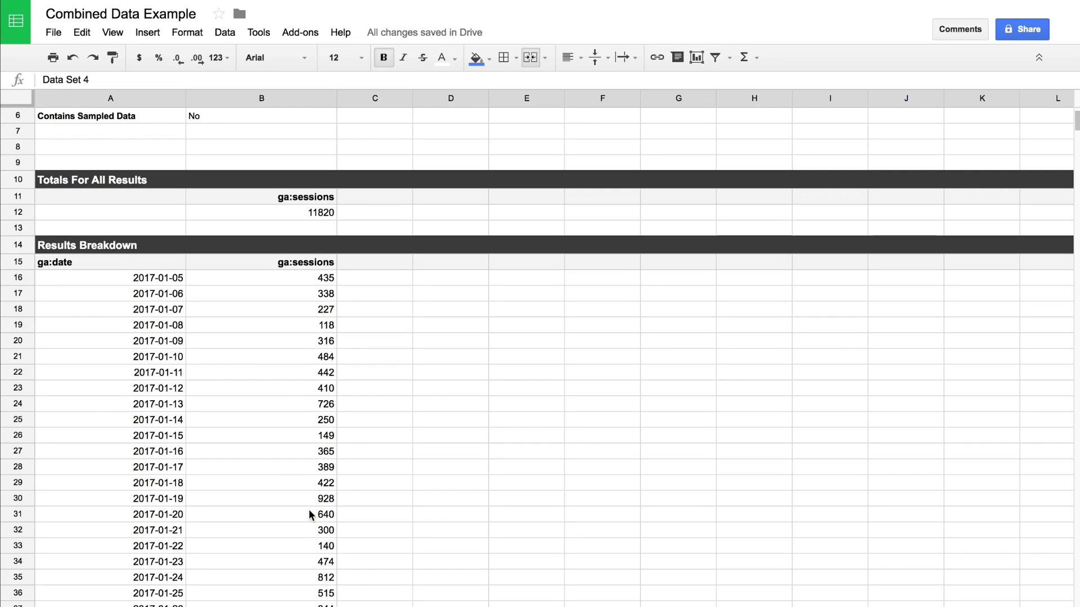
scroll(320, 369, up, 2)
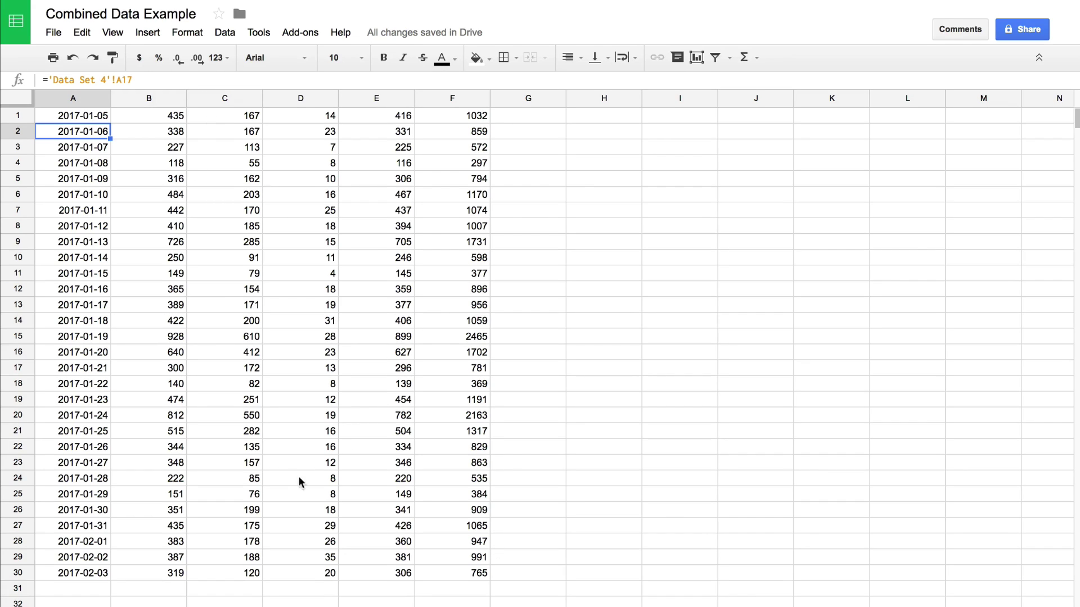
Inspect columns B to F of the worksheet that combines the four data sets by date
click(177, 100)
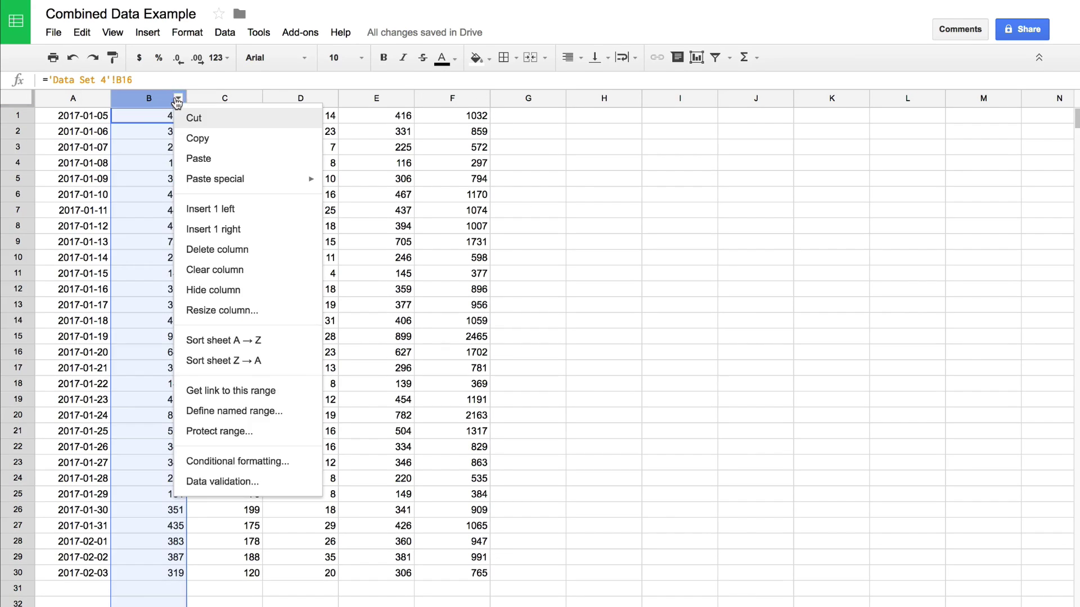
click(225, 99)
click(300, 99)
click(376, 97)
click(474, 95)
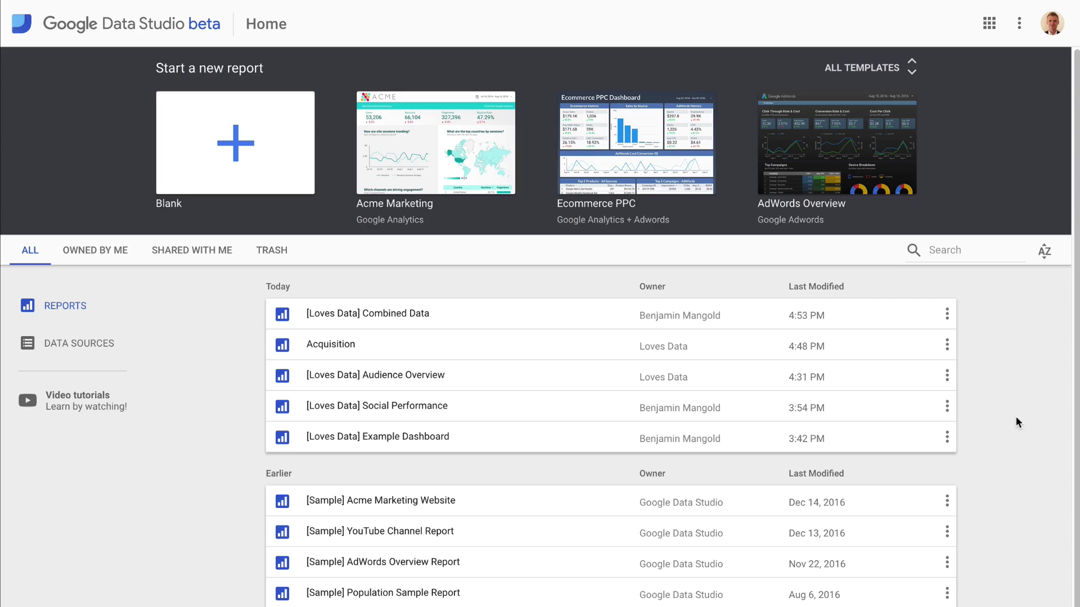
In Google Data Studio, create a blank report and add the Combined worksheet of the Combined Data Example Google Sheet as data source
click(276, 141)
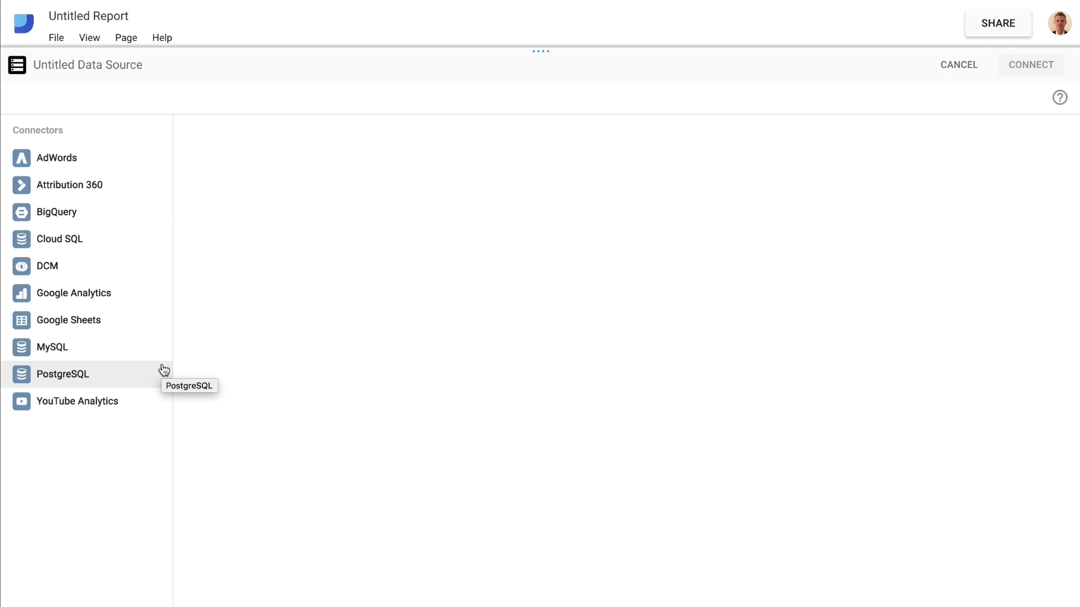
click(140, 322)
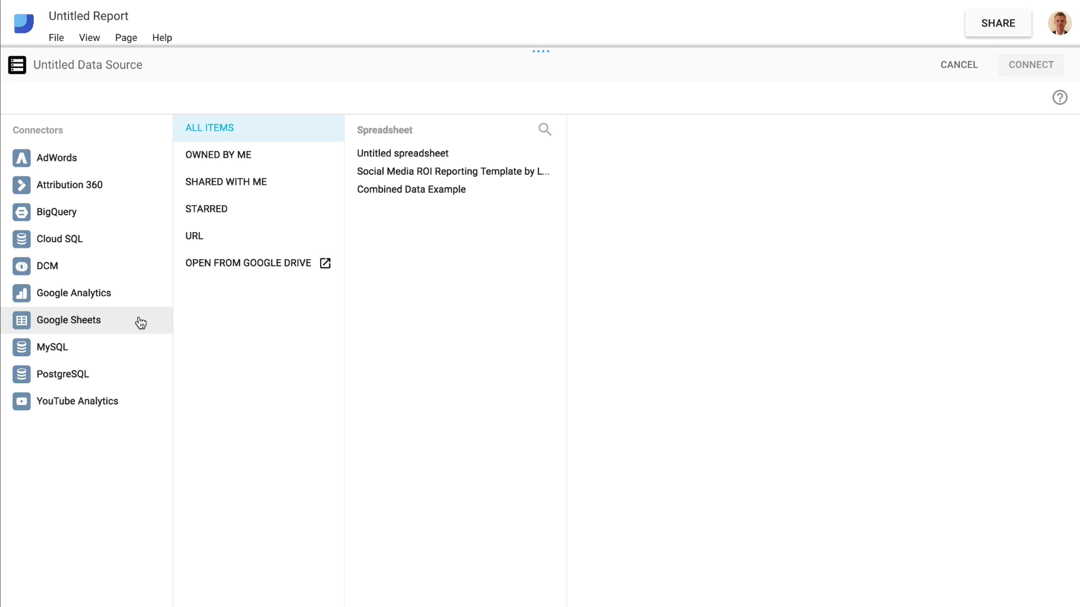
click(501, 197)
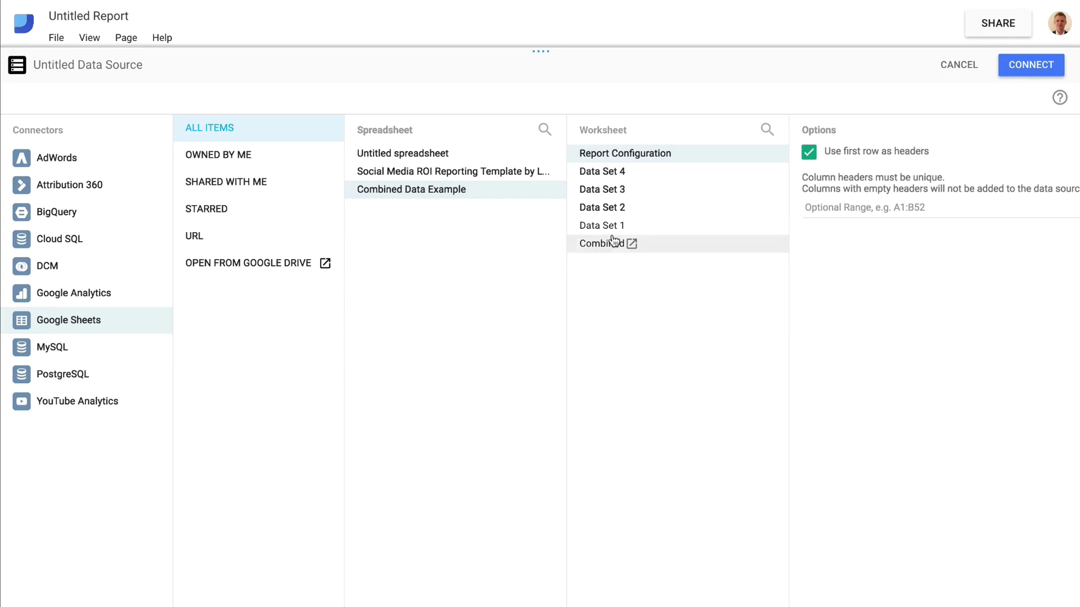
click(582, 251)
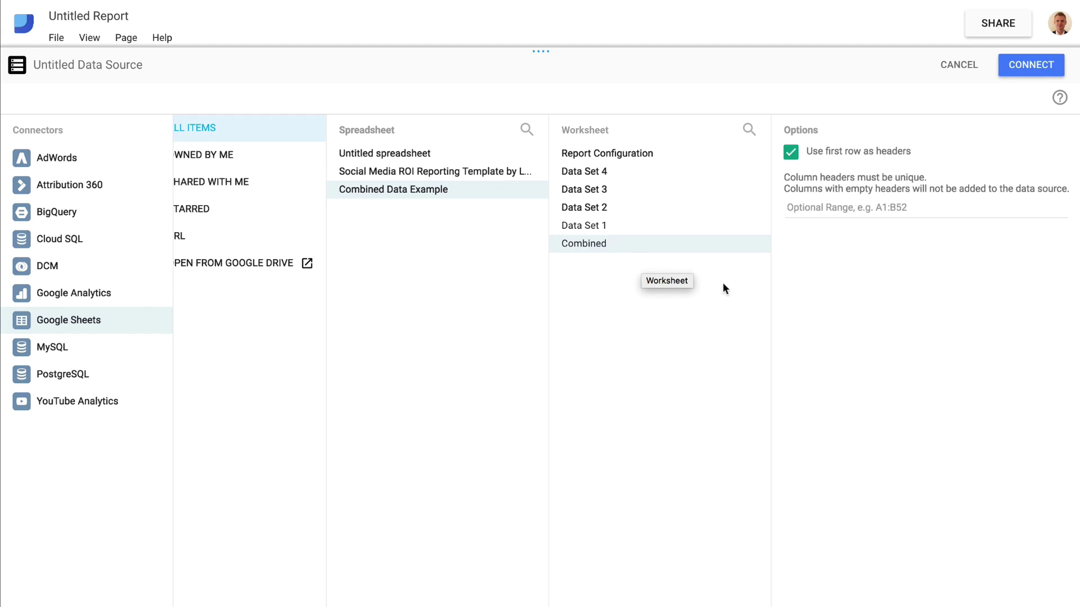
click(1039, 70)
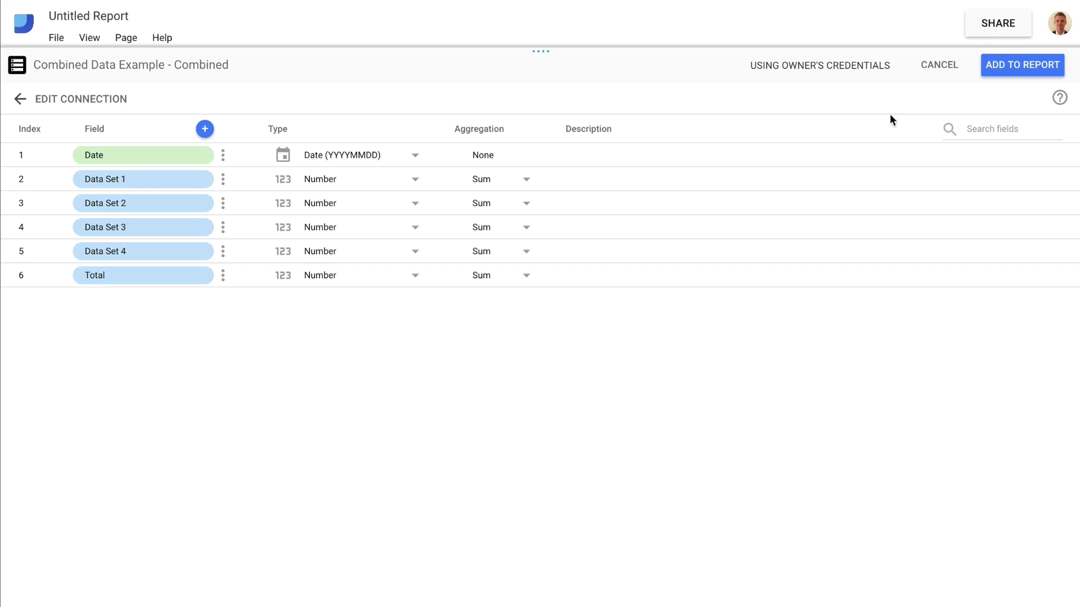
click(1028, 72)
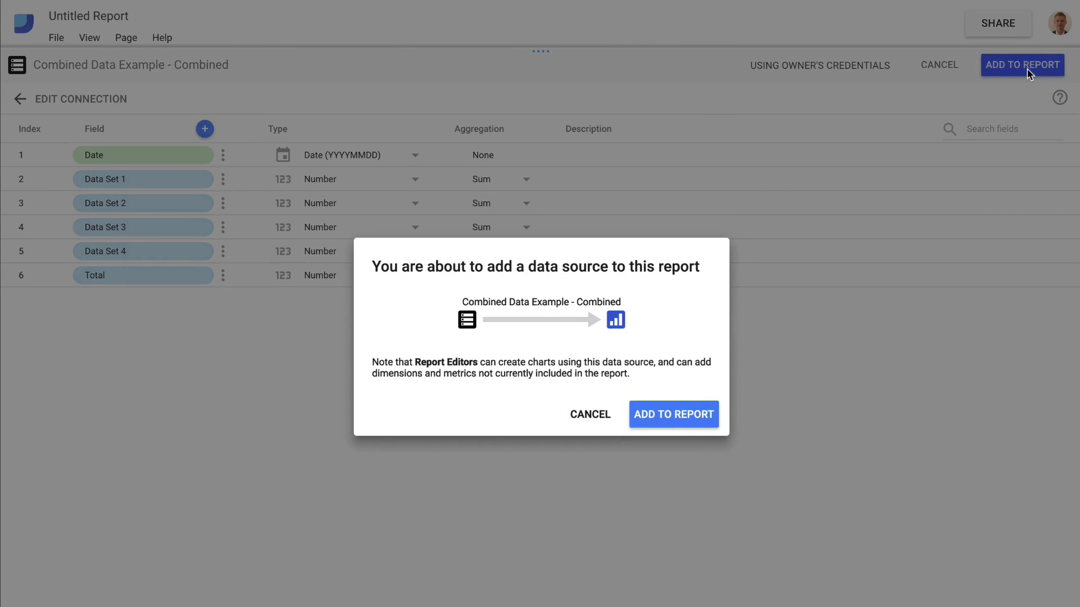
click(689, 421)
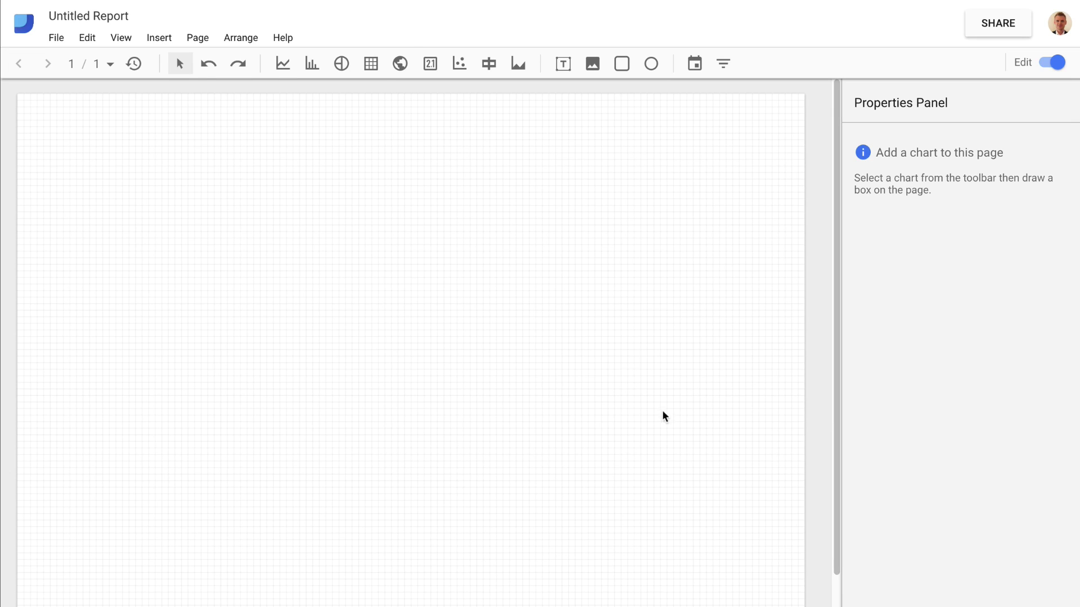
Draw a time series chart across most of the blank page's width
click(291, 68)
drag(89, 206, 731, 543)
key(Escape)
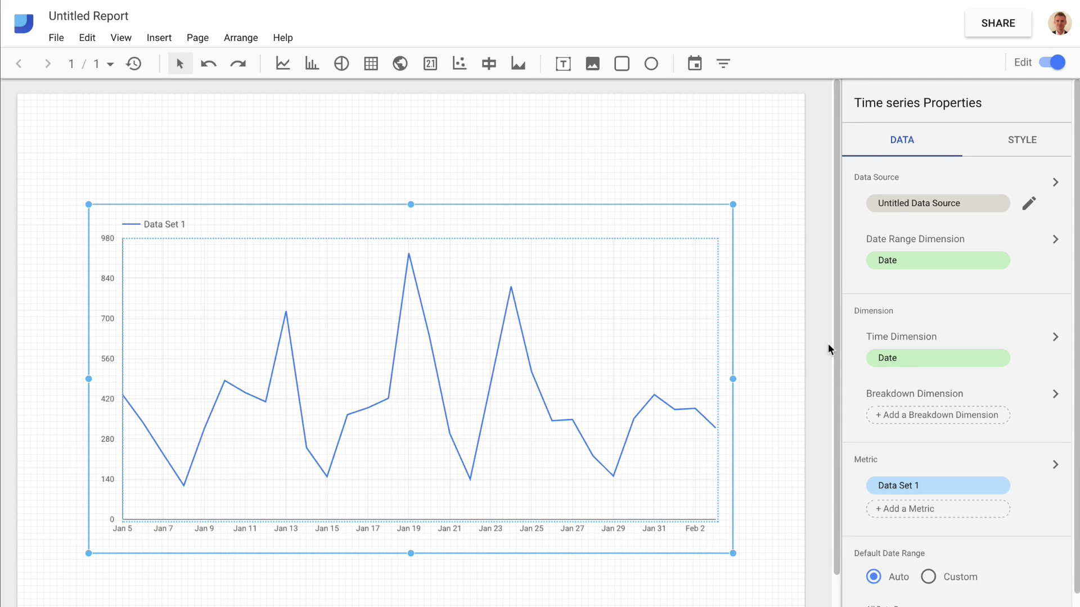
Style the time series chart with visible points, a line weight of 3 and a linear trendline
click(1027, 147)
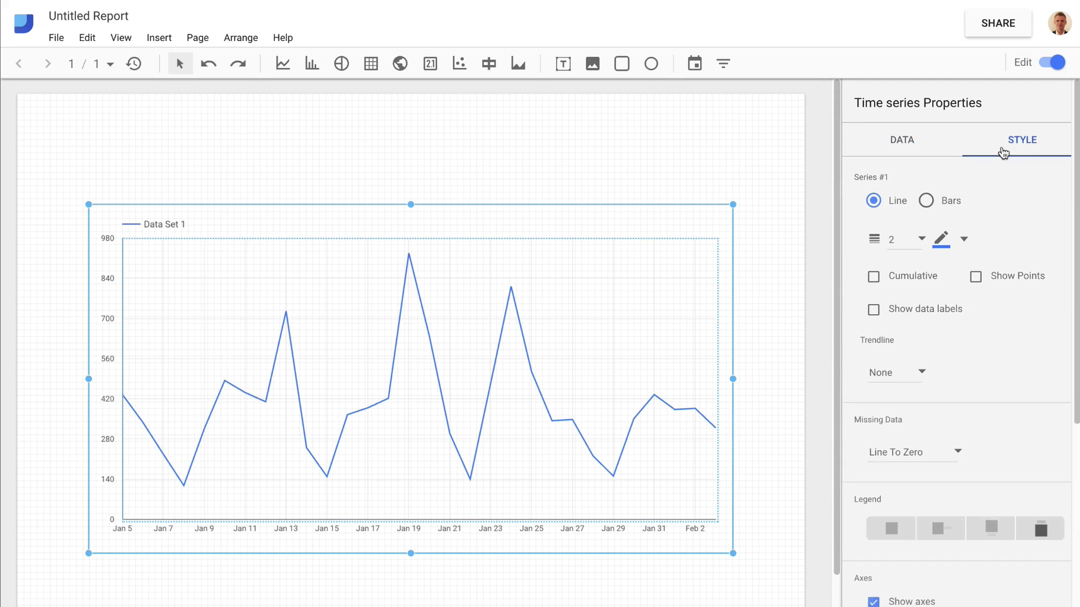
click(976, 277)
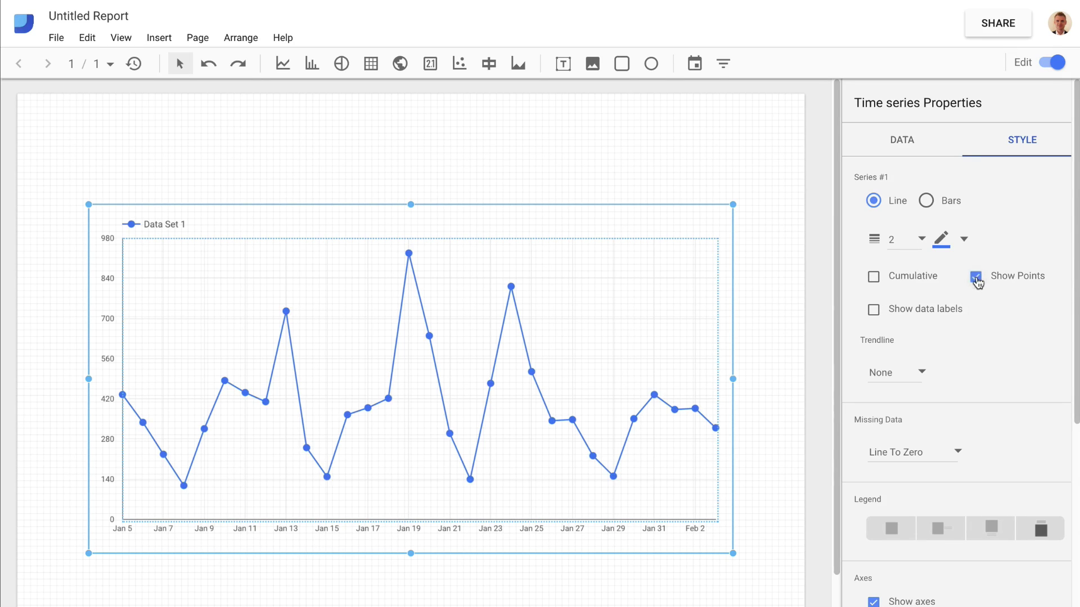
click(903, 252)
click(909, 278)
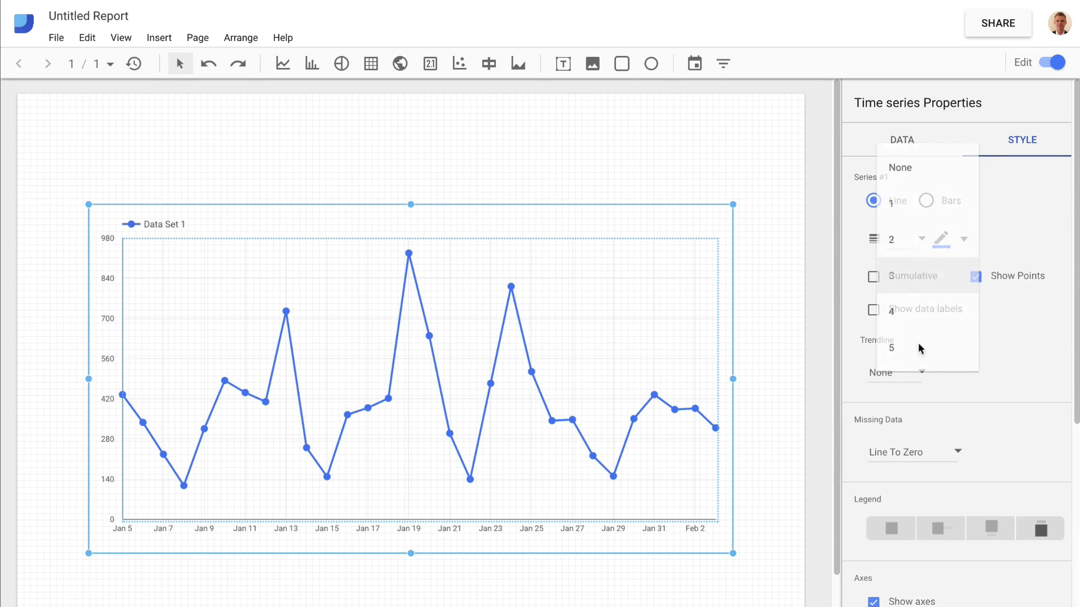
click(905, 376)
click(897, 417)
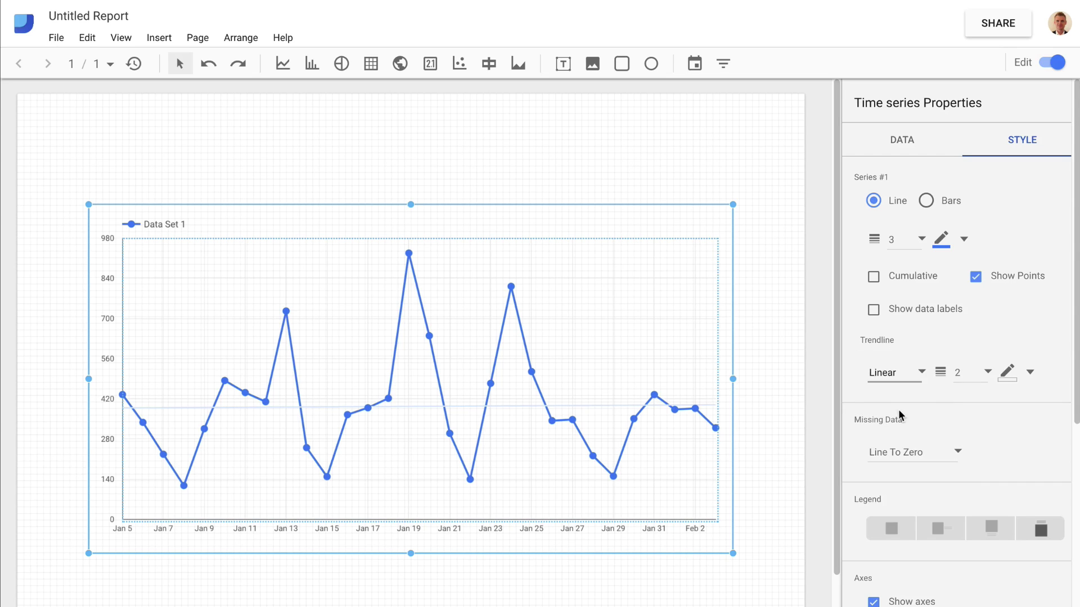
Move the time series chart up near the top of the page and make it wider and shorter
scroll(775, 396, down, 1)
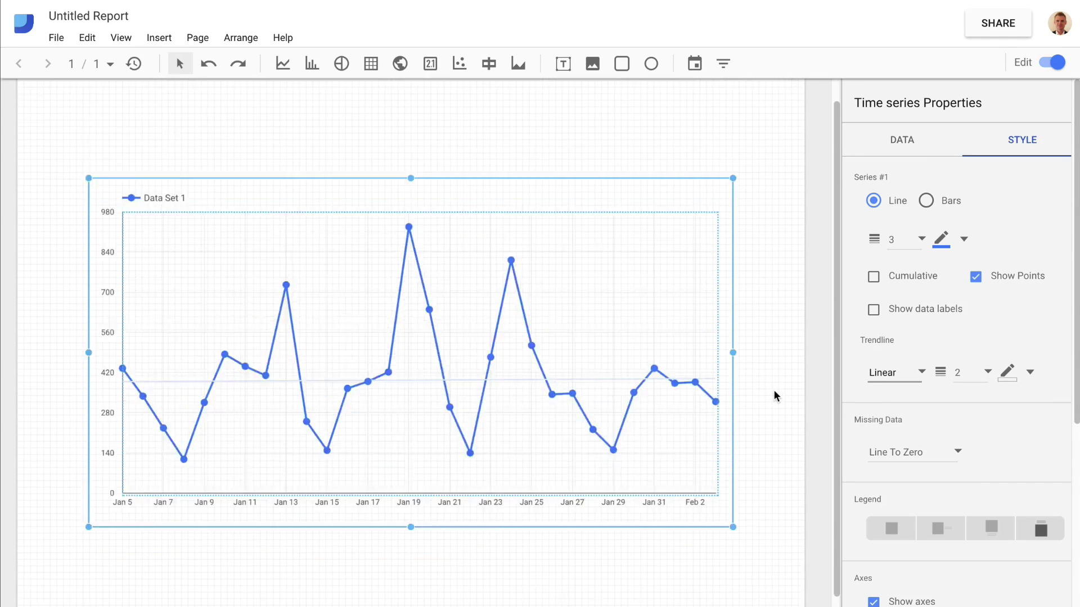
scroll(773, 394, down, 2)
scroll(769, 385, up, 3)
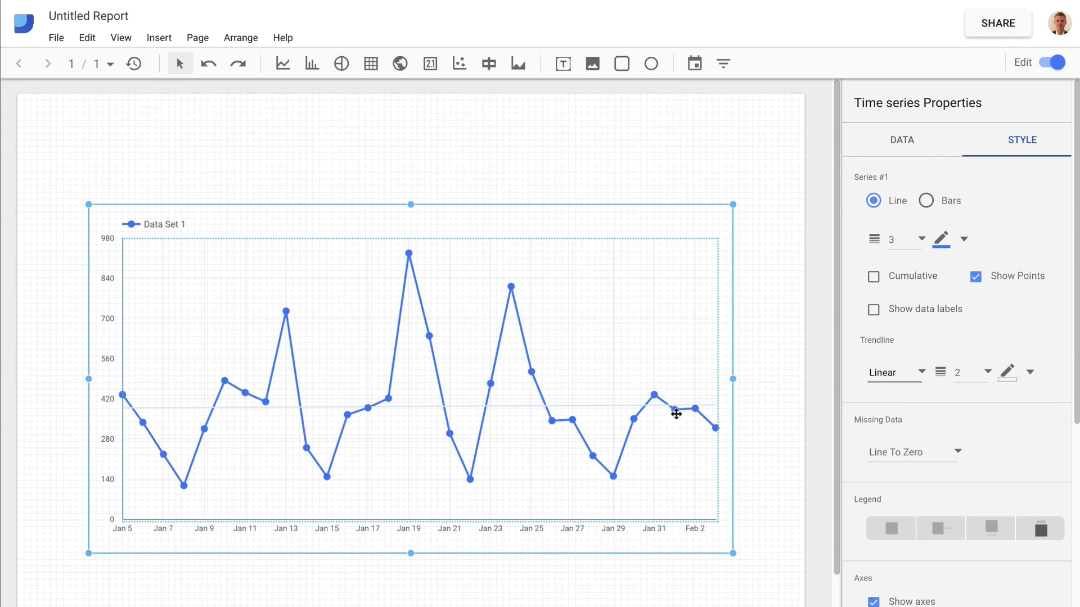
drag(674, 410, 661, 338)
drag(723, 481, 766, 389)
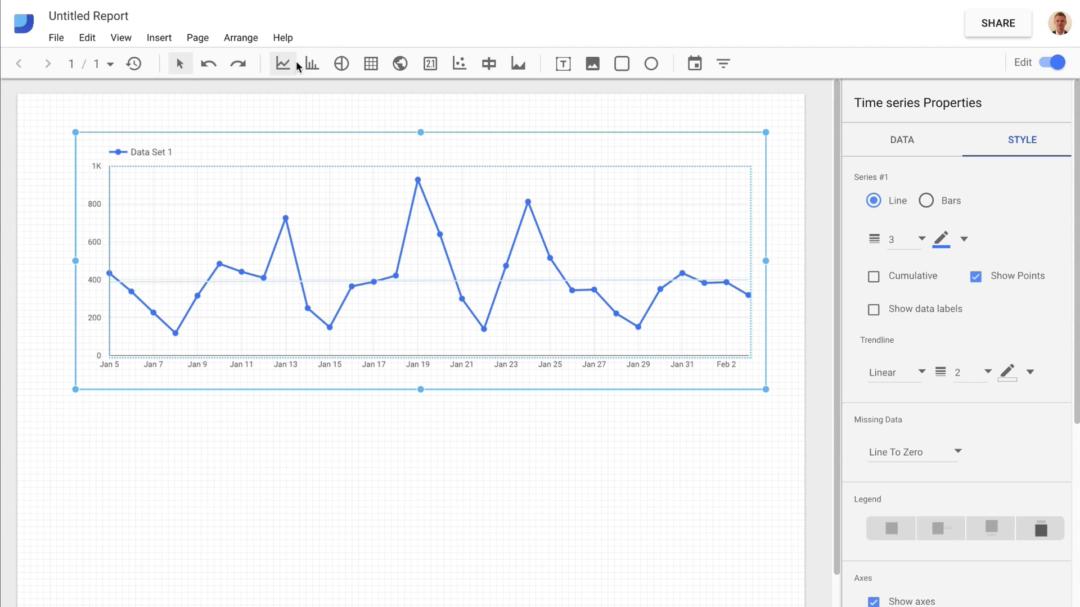
Draw a bar chart below the time series chart, spanning nearly the same width
click(313, 110)
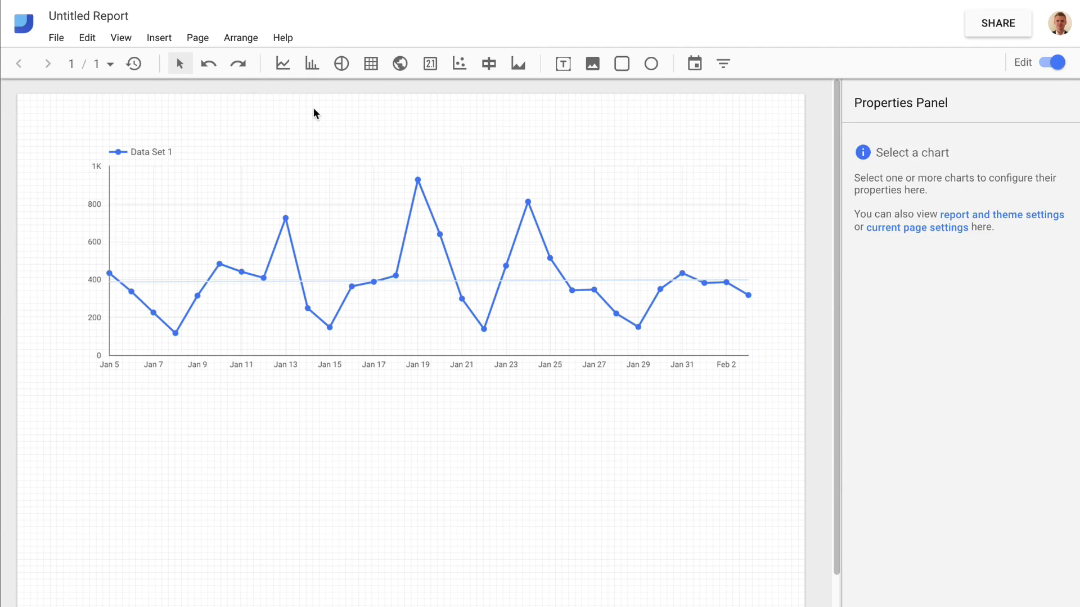
click(309, 72)
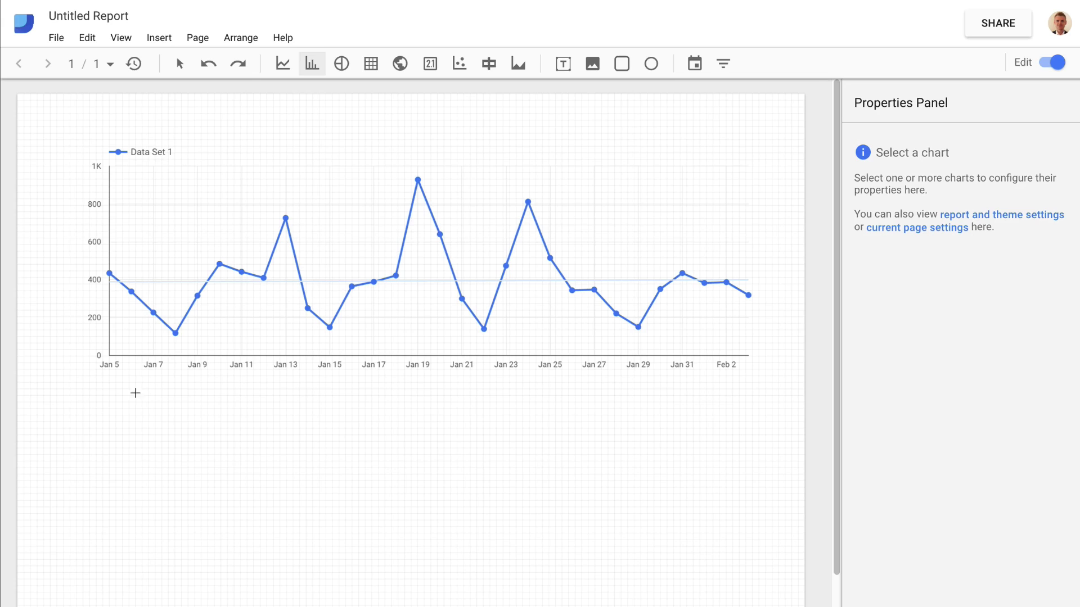
drag(82, 403, 756, 526)
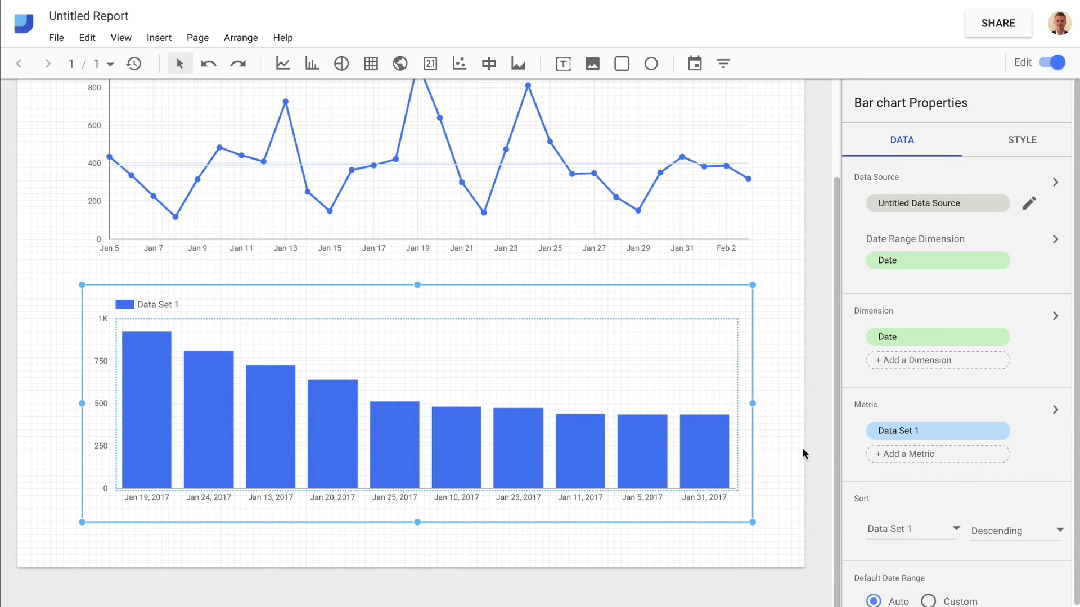
Add Data Set 2, Data Set 3 and Data Set 4 as metrics to the bar chart
click(979, 460)
click(921, 179)
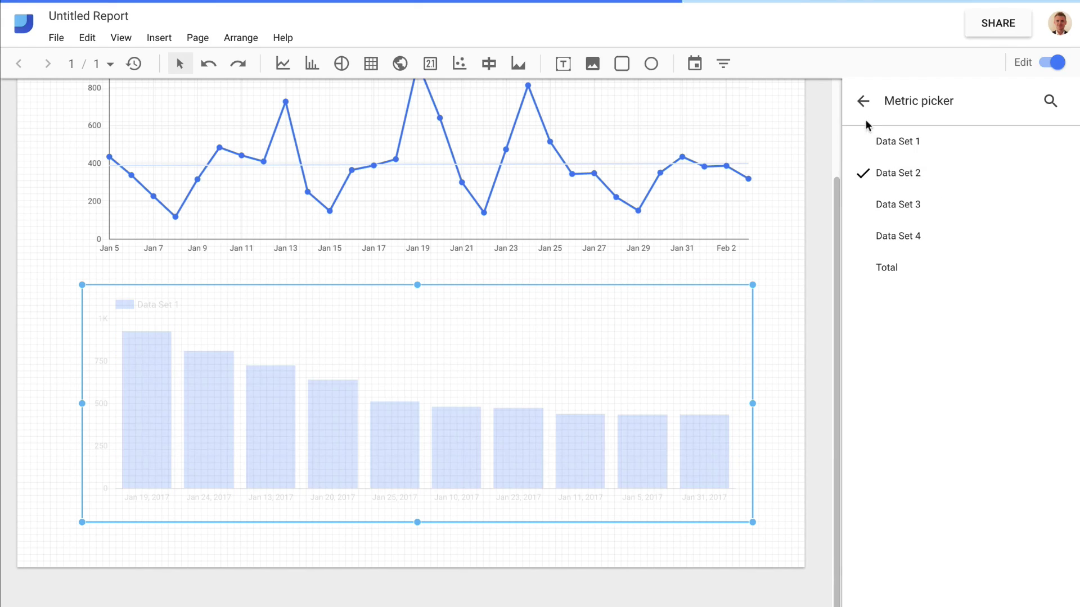
click(863, 103)
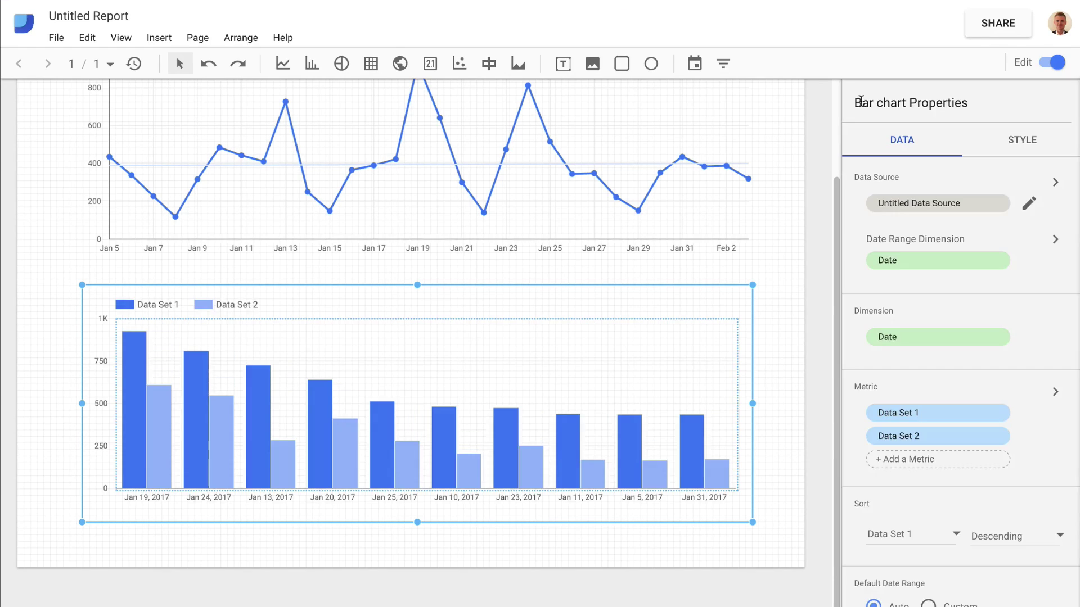
click(945, 468)
click(916, 205)
click(952, 485)
click(900, 237)
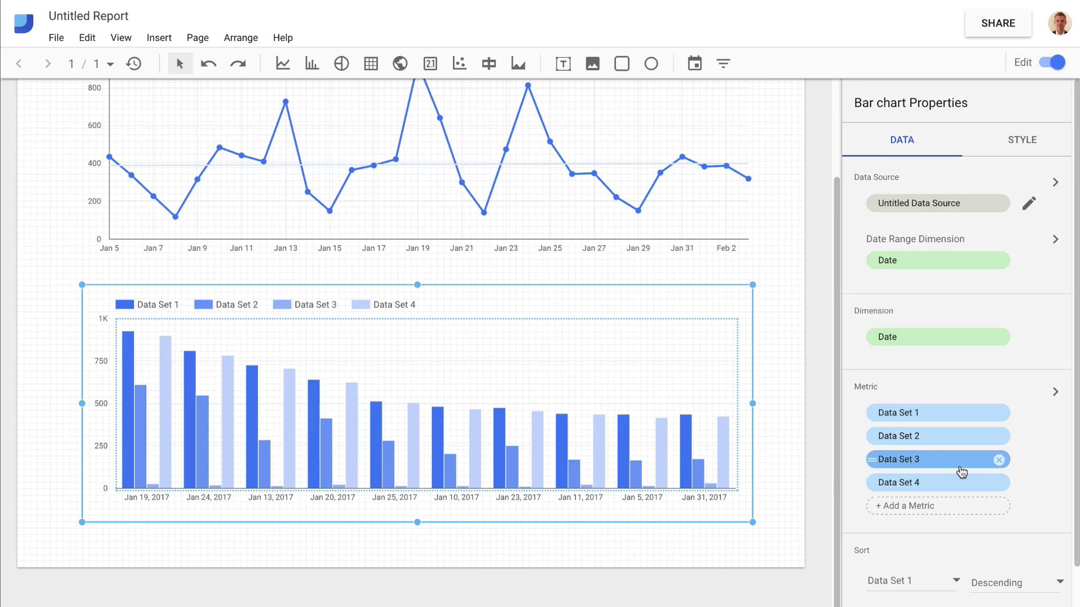
scroll(962, 471, down, 2)
scroll(962, 471, up, 2)
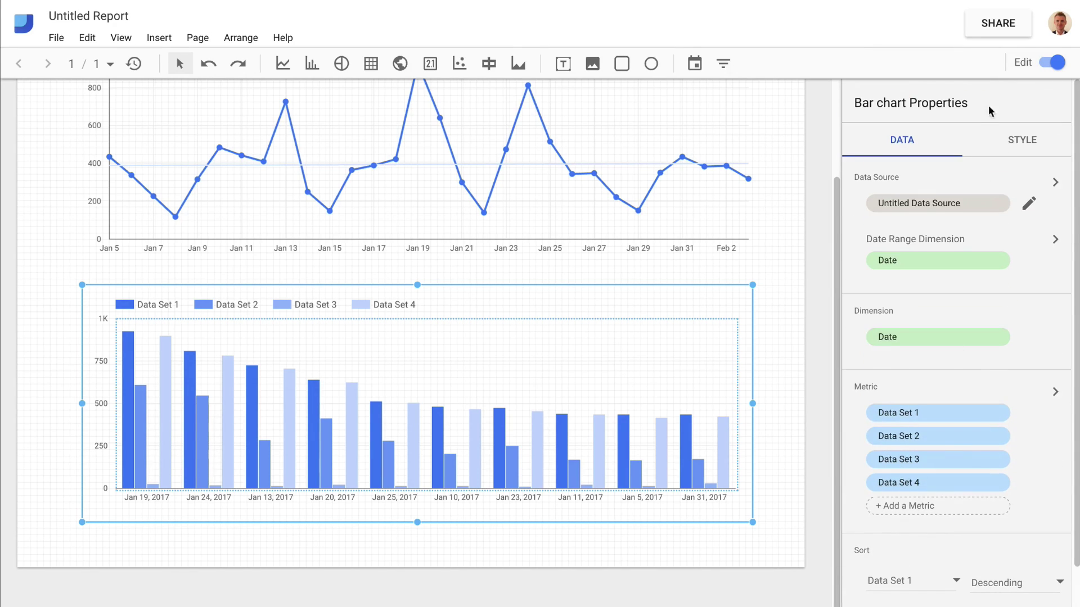
Stack the bar chart's bars and sort the chart by Date in ascending order
click(1019, 142)
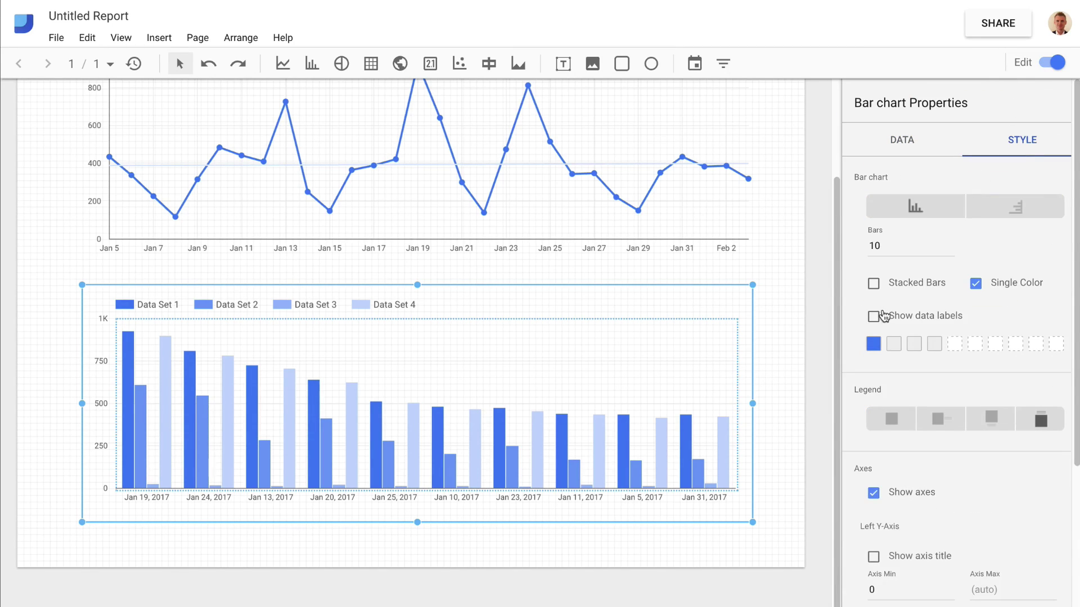
click(873, 285)
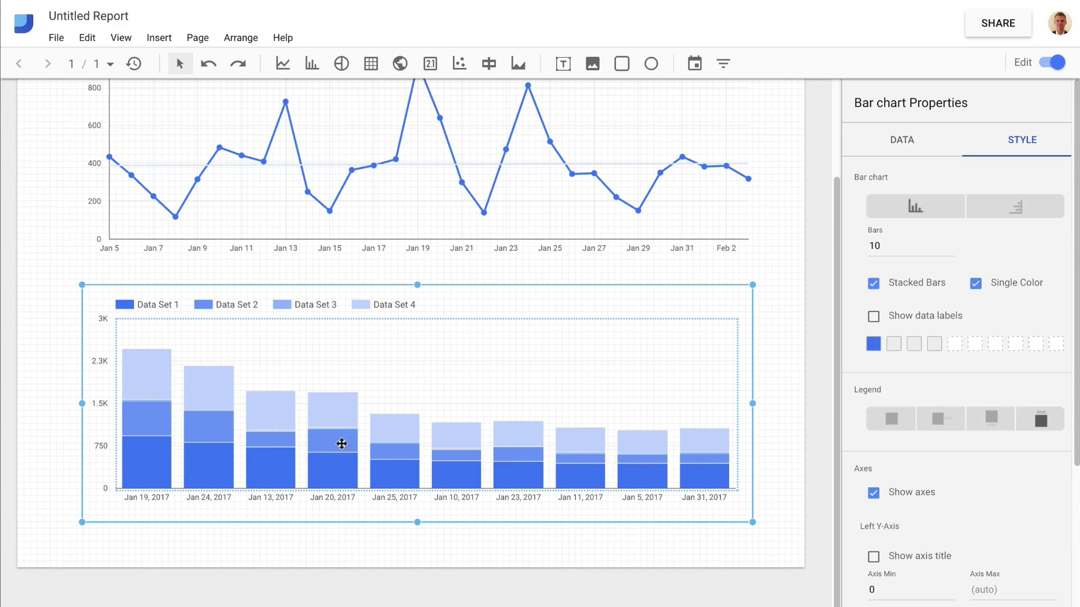
click(907, 142)
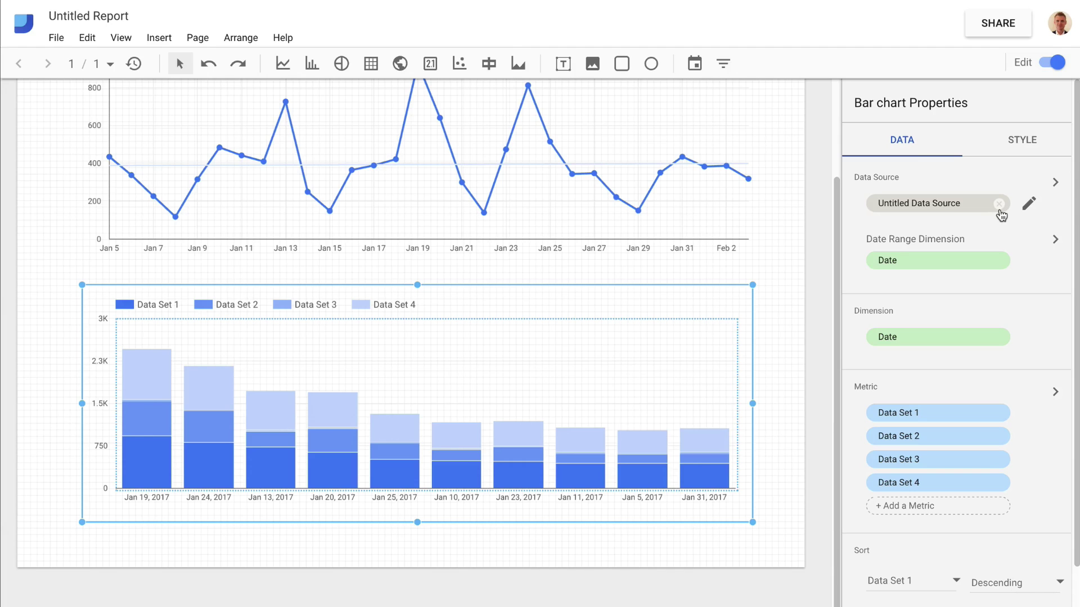
scroll(1001, 216, down, 3)
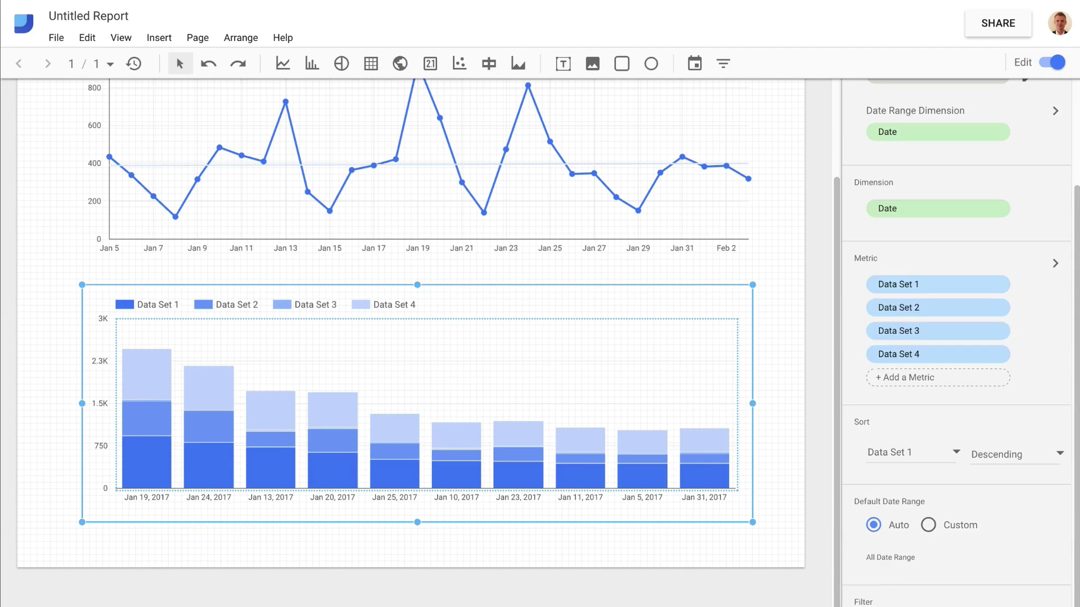
click(923, 453)
click(899, 419)
click(1031, 472)
click(1007, 488)
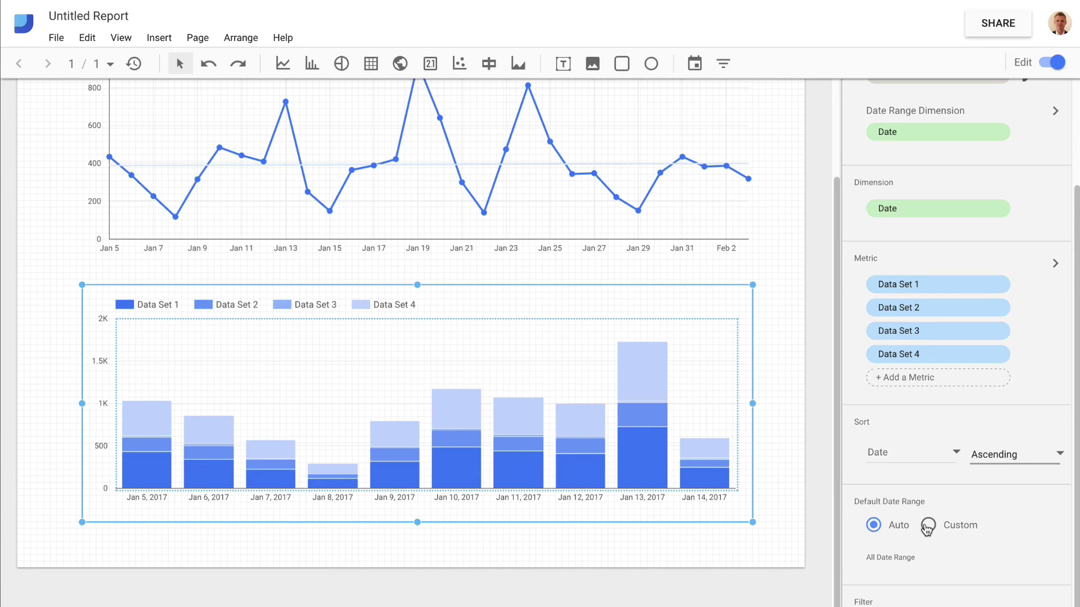
scroll(812, 493, up, 2)
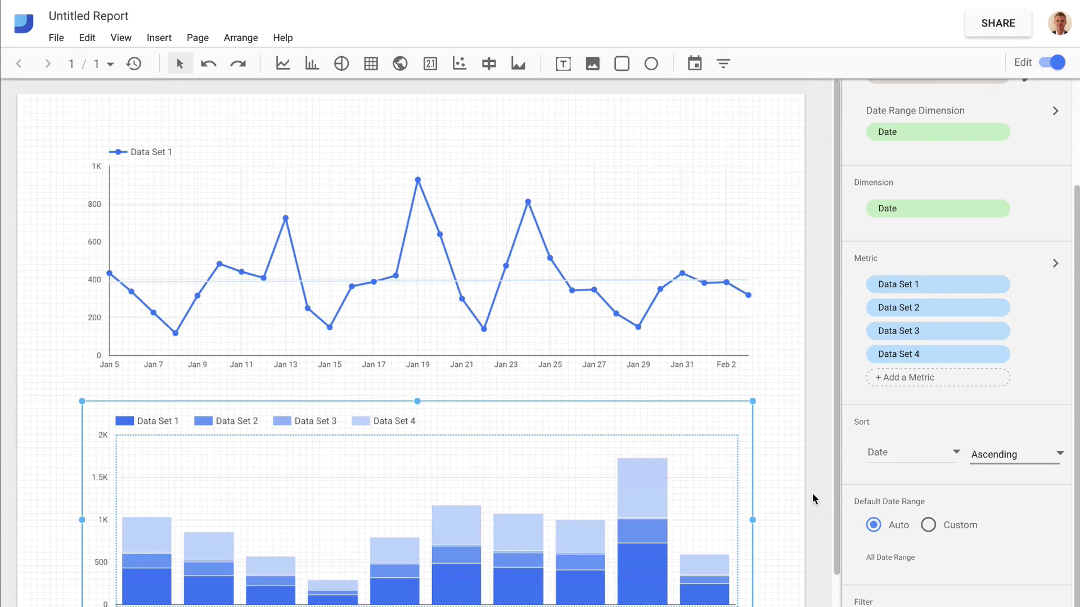